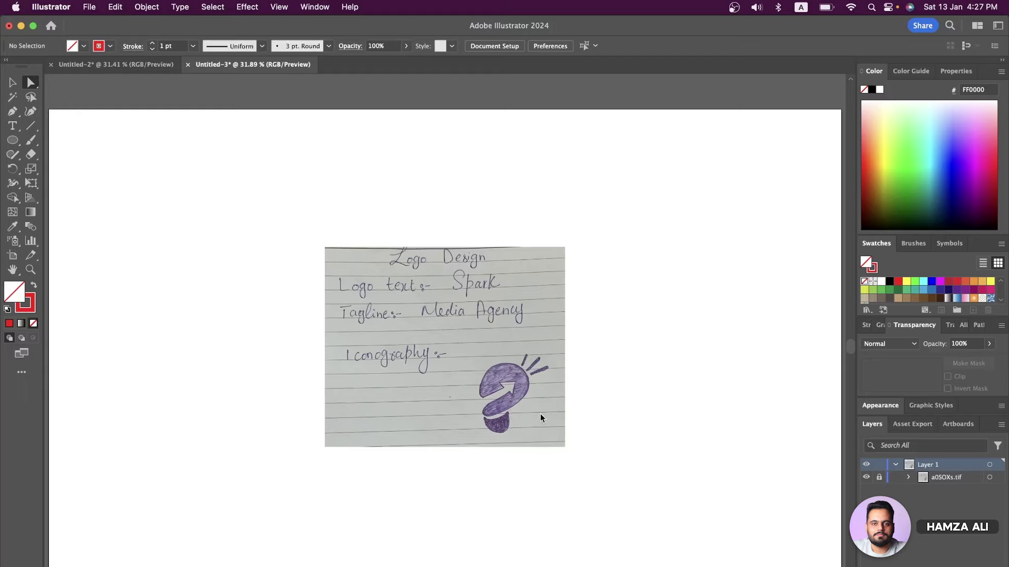
Step: Zoom in on the lightbulb sketch and select the Ellipse tool to reach the shape tools
scroll(540, 414, "up", 2)
scroll(540, 414, "up", 2)
scroll(540, 414, "up", 1)
scroll(540, 418, "up", 2)
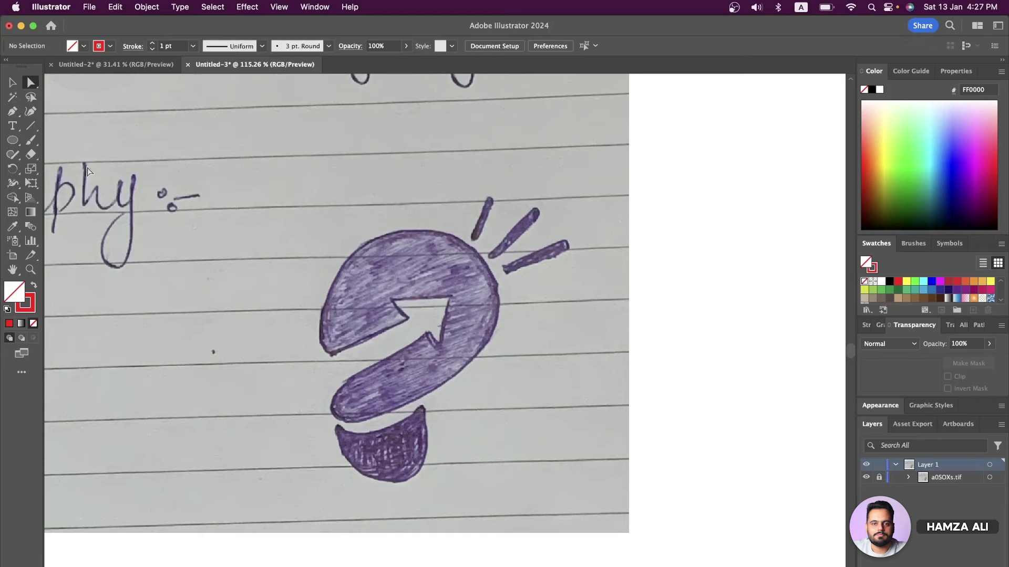
left_click(13, 140)
scroll(375, 332, "down", 2)
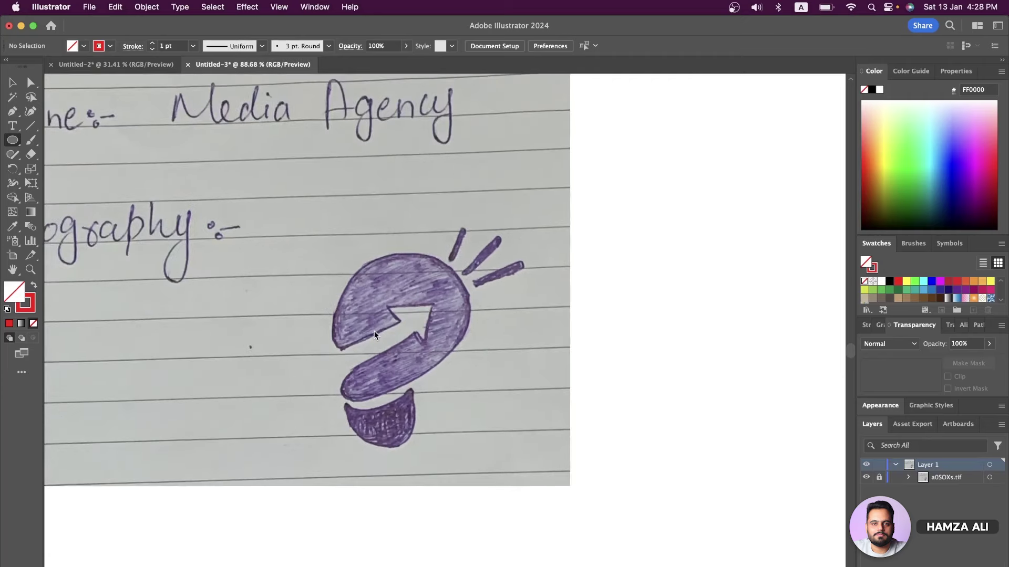
Step: Draw a tall rectangle beside the sketch with a red fill and no stroke
left_click(22, 141)
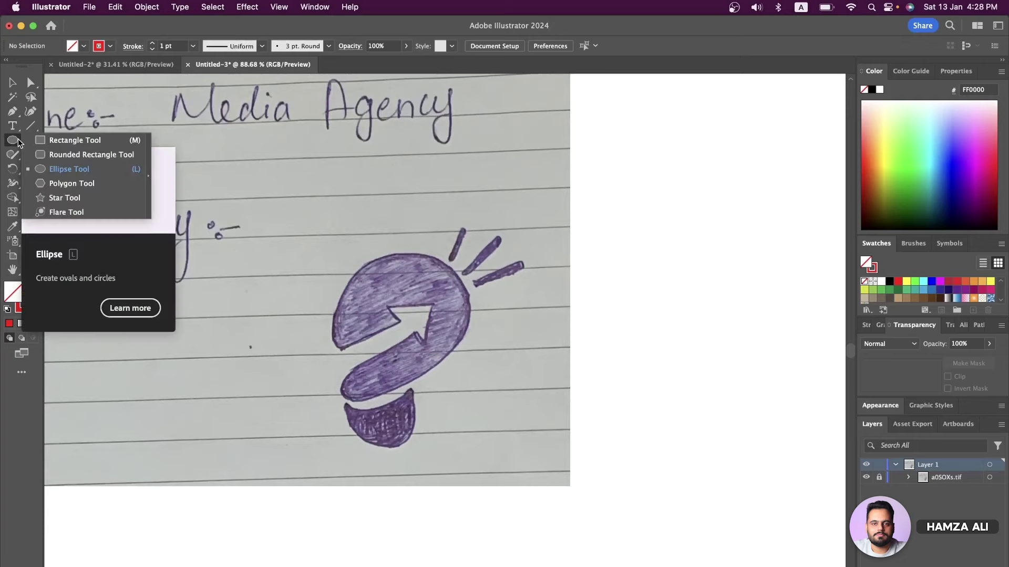
left_click(44, 145)
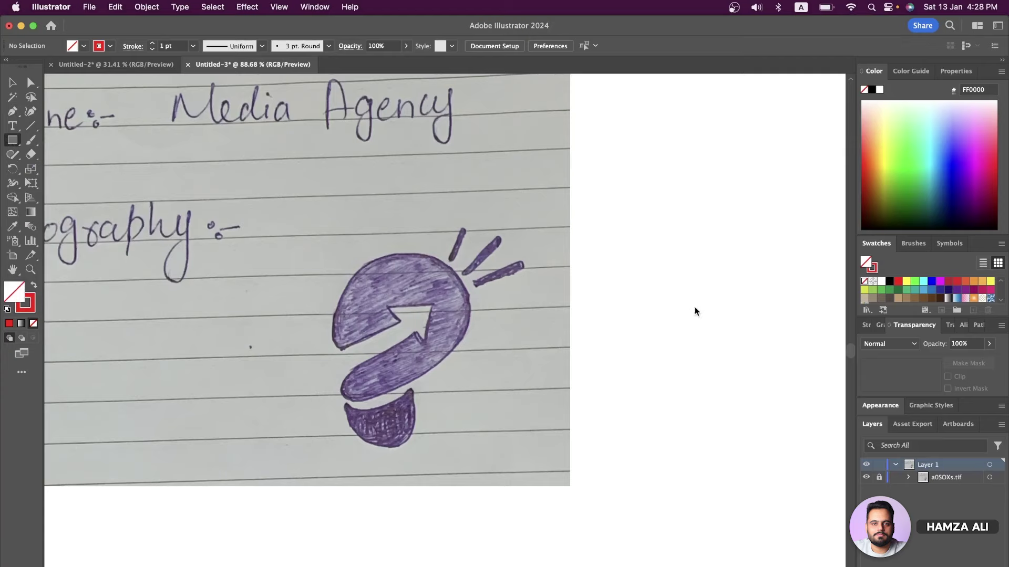
left_click_drag(678, 298, 730, 494)
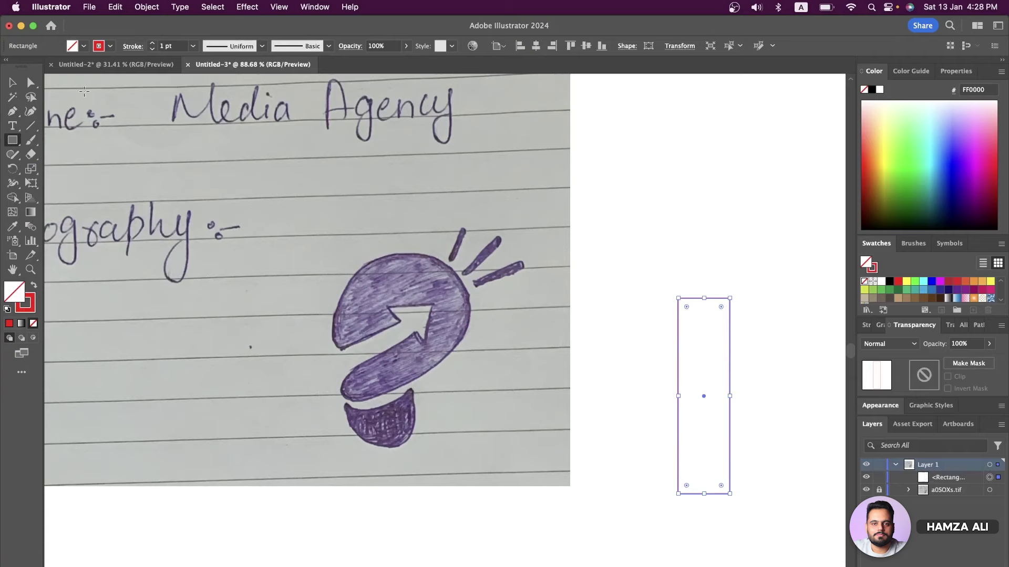
left_click(12, 82)
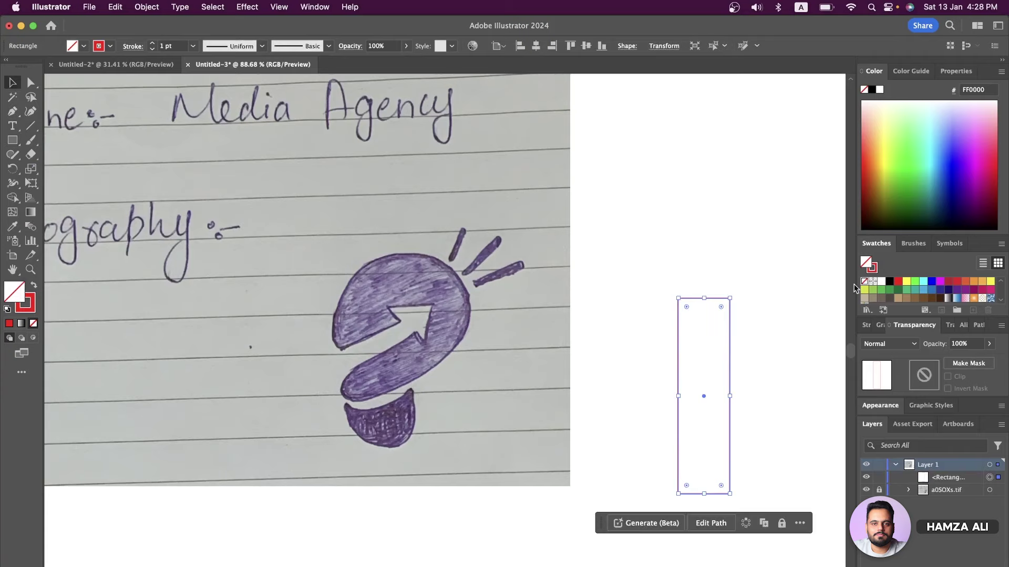
left_click(898, 282)
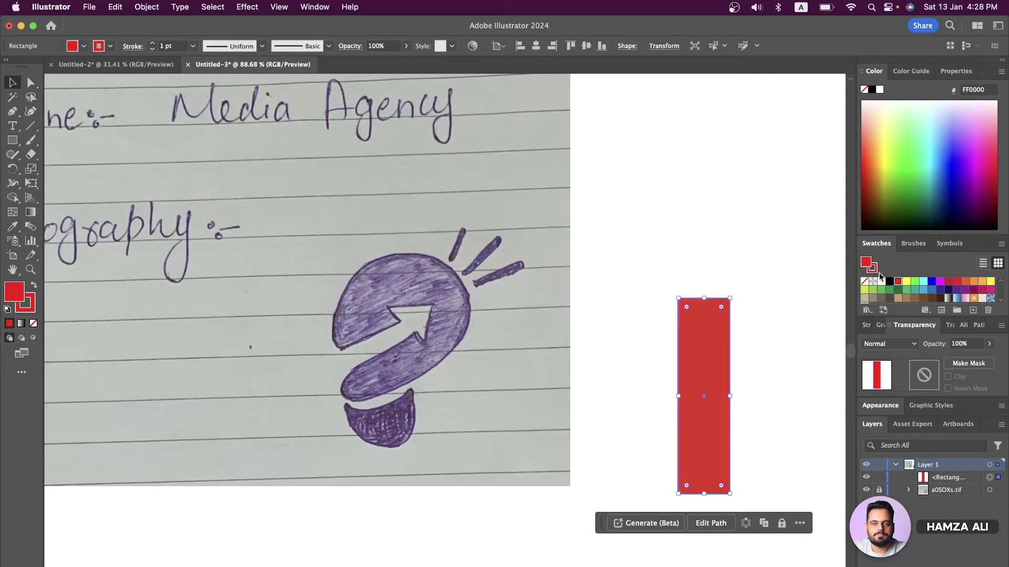
left_click(876, 270)
left_click(864, 281)
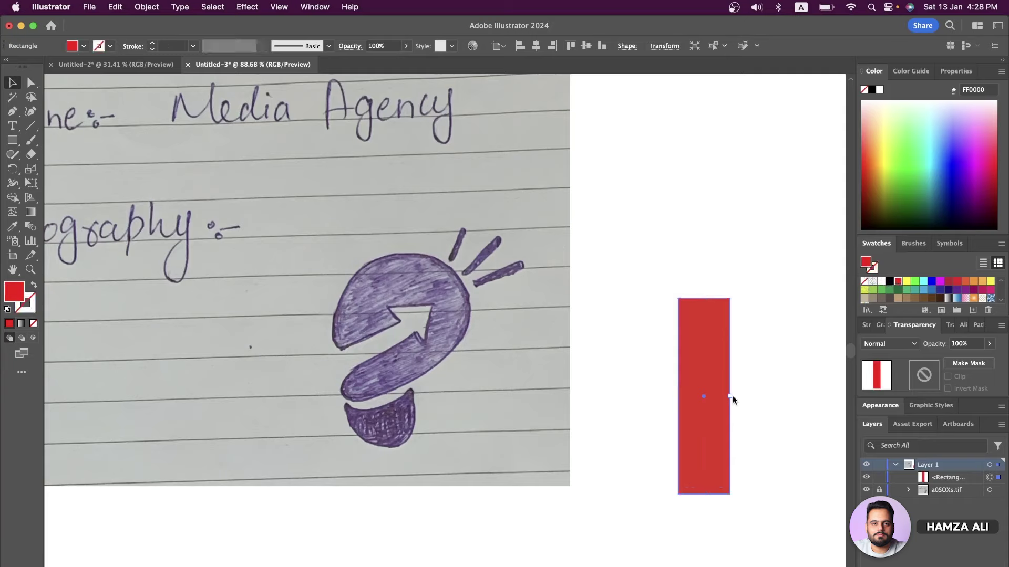
Step: Narrow the rectangle into a thin bar and draw a red square above it
left_click_drag(730, 396, 712, 392)
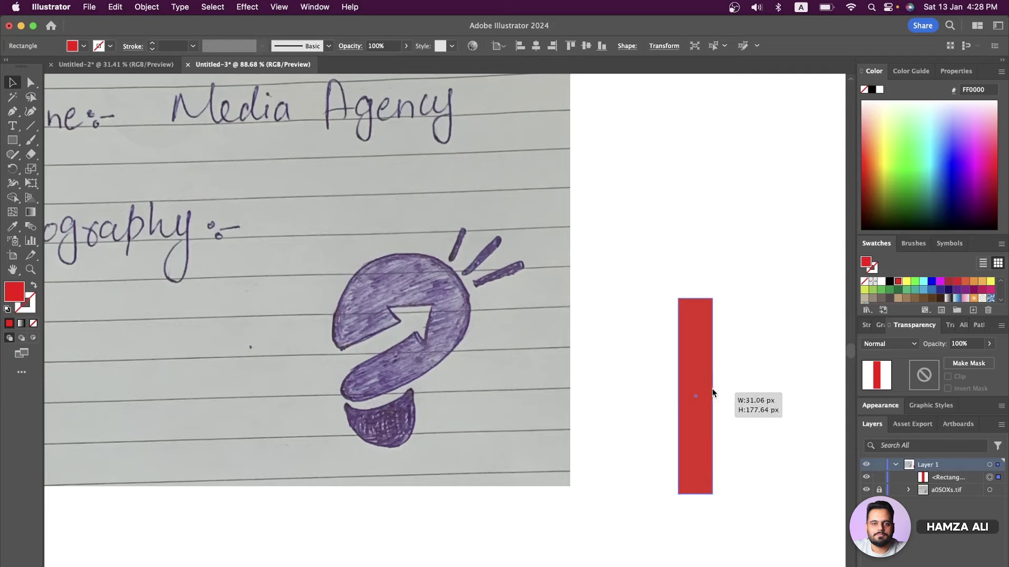
left_click(12, 141)
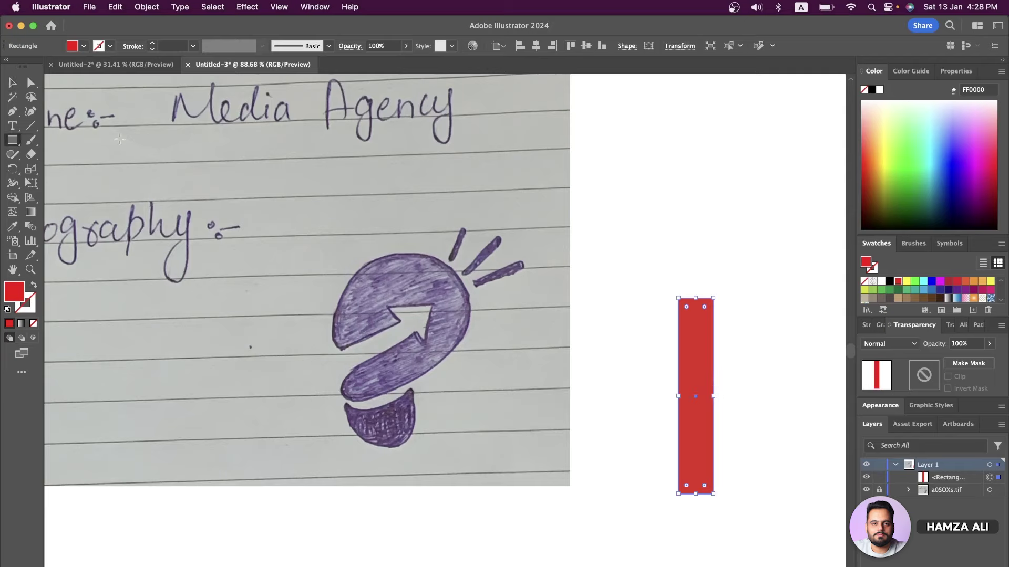
left_click_drag(623, 159, 728, 240)
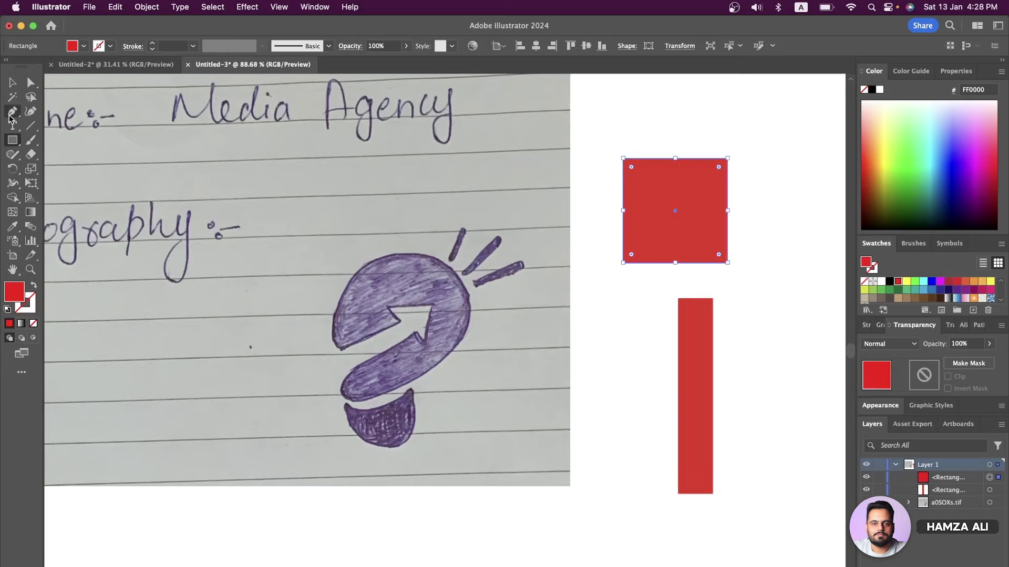
Step: Cut a corner off the square to make a triangle, rotate it 45°, and scale it onto the bar
left_click(12, 111)
left_click(728, 262)
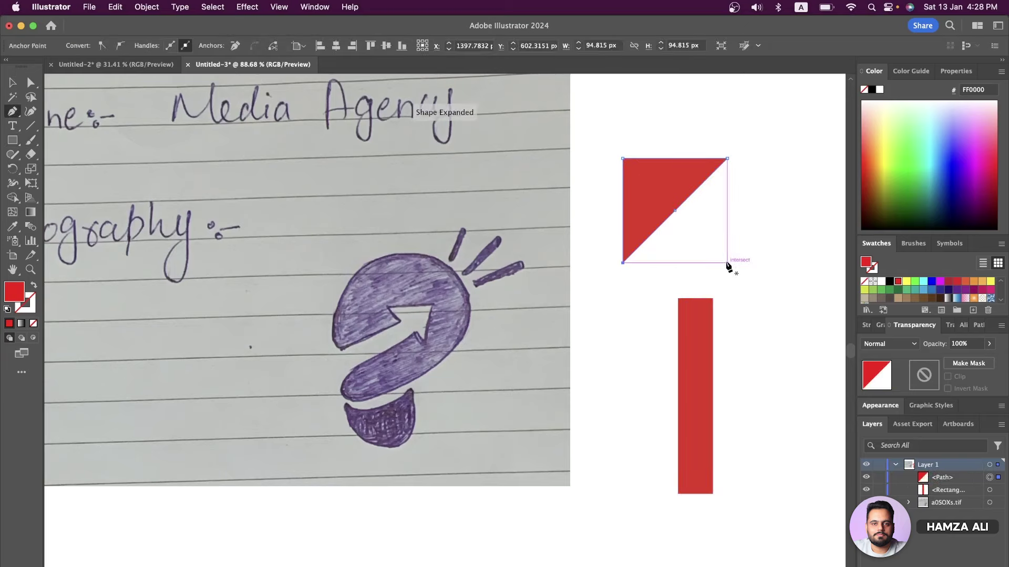
left_click(13, 82)
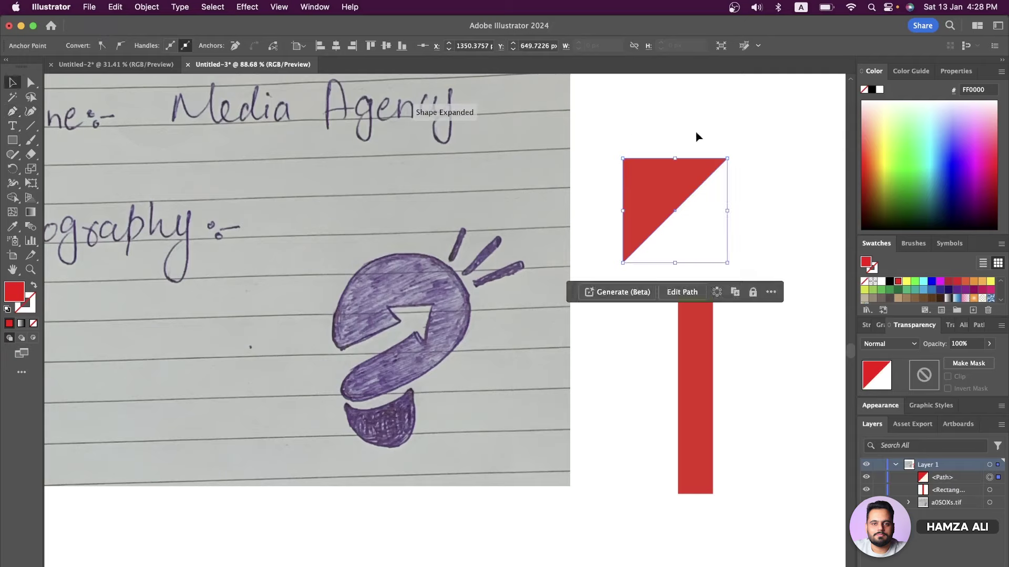
left_click_drag(733, 153, 755, 193)
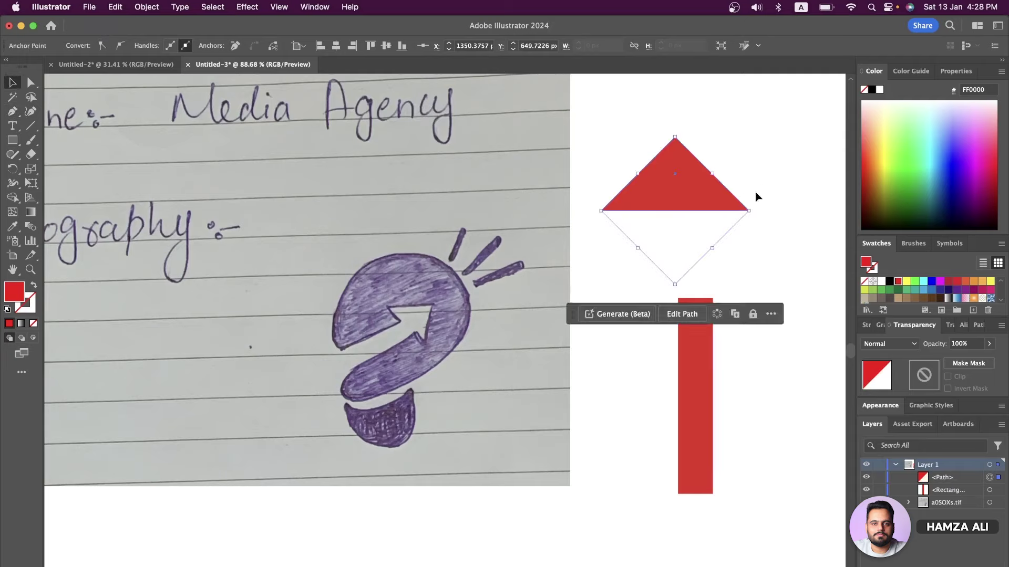
left_click_drag(681, 193, 702, 273)
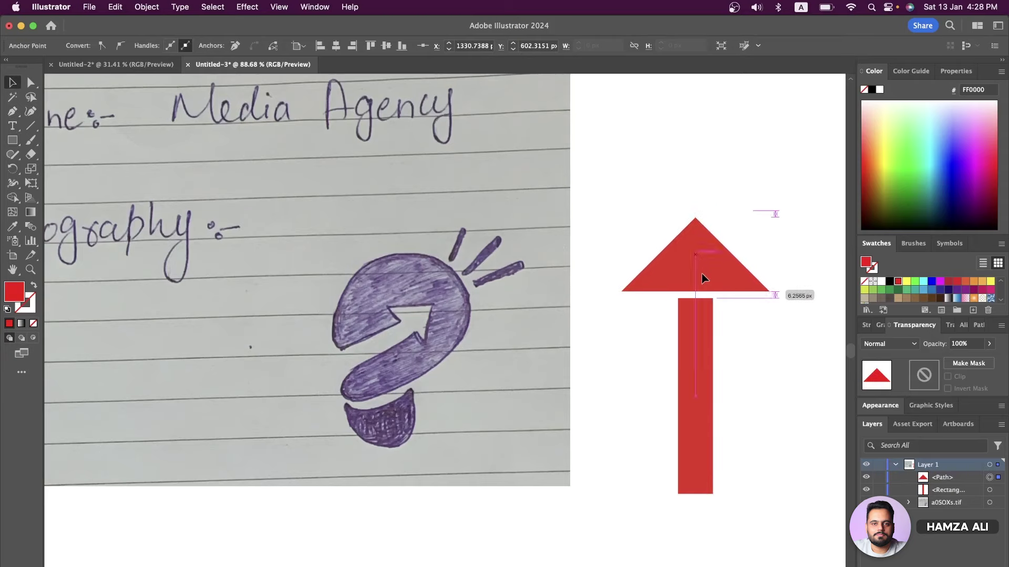
left_click_drag(702, 273, 704, 284)
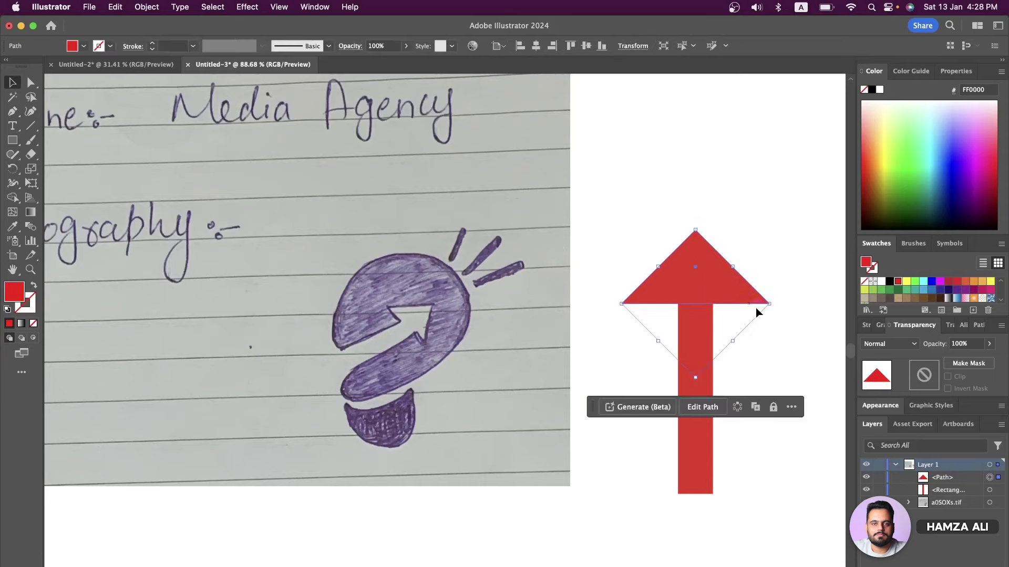
left_click_drag(774, 307, 755, 300)
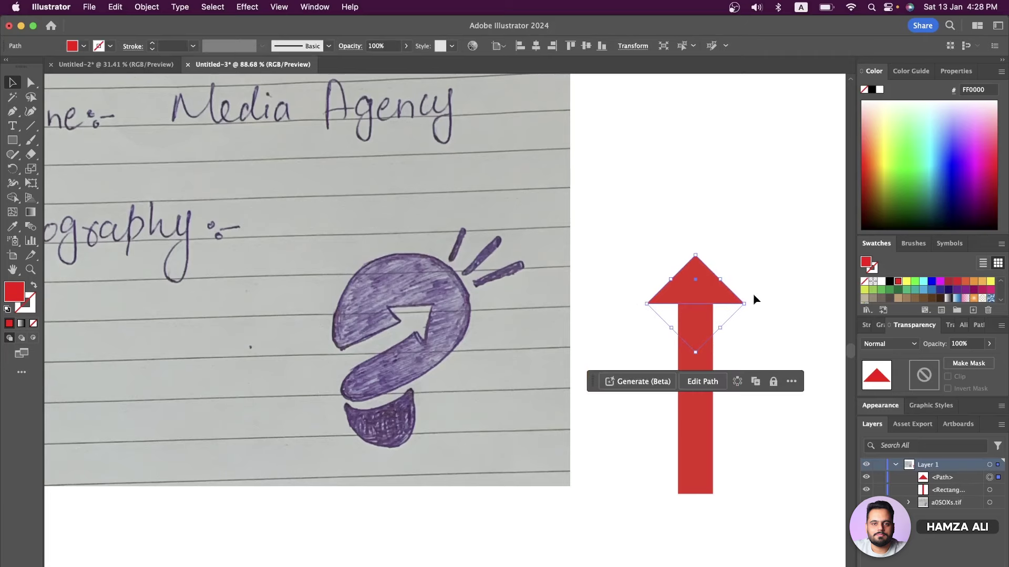
scroll(754, 297, "up", 3)
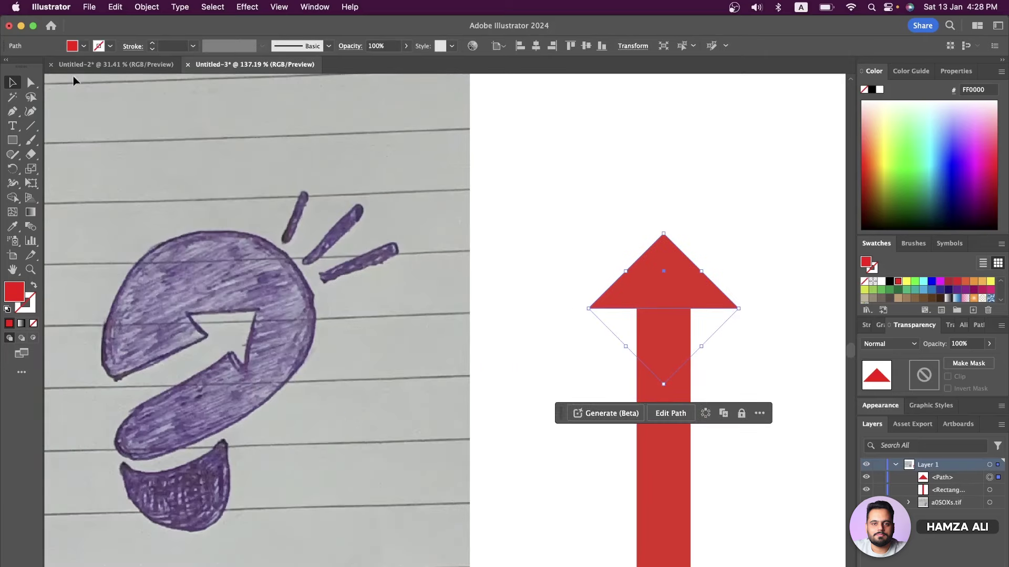
Step: Lengthen the triangle's tip and merge it with the bar into one arrow using Shape Builder
left_click(31, 82)
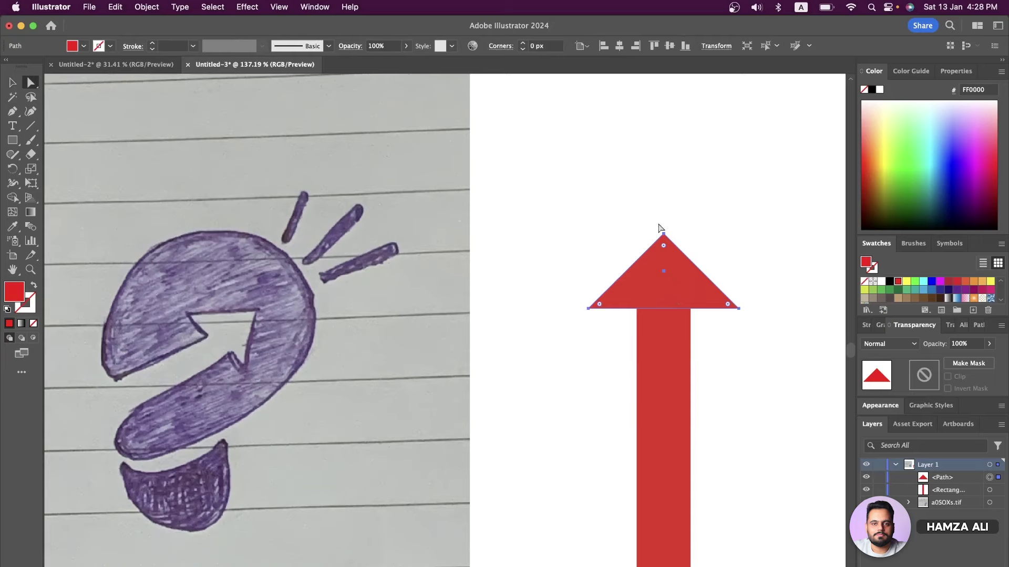
left_click_drag(663, 234, 663, 213)
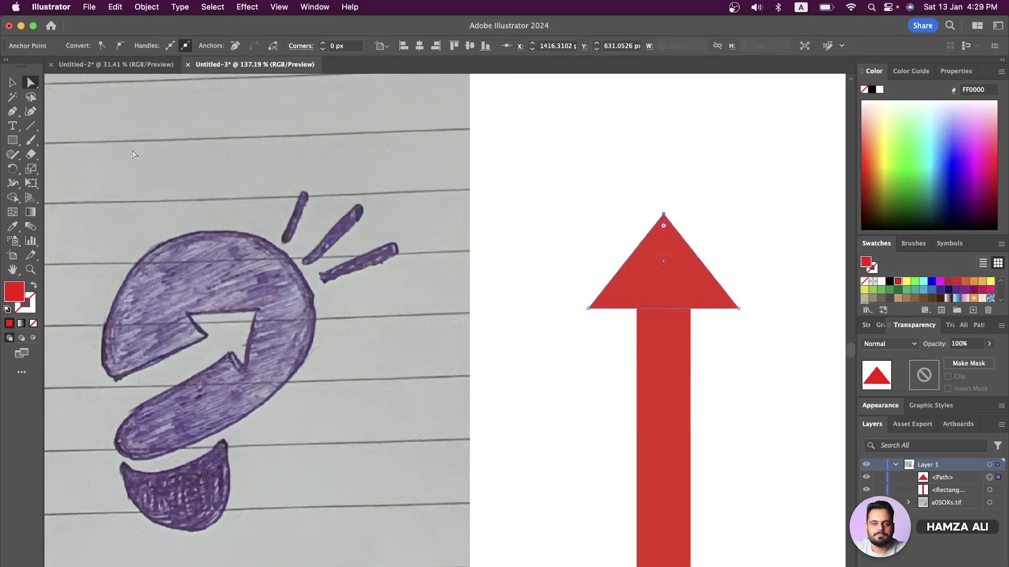
left_click(12, 82)
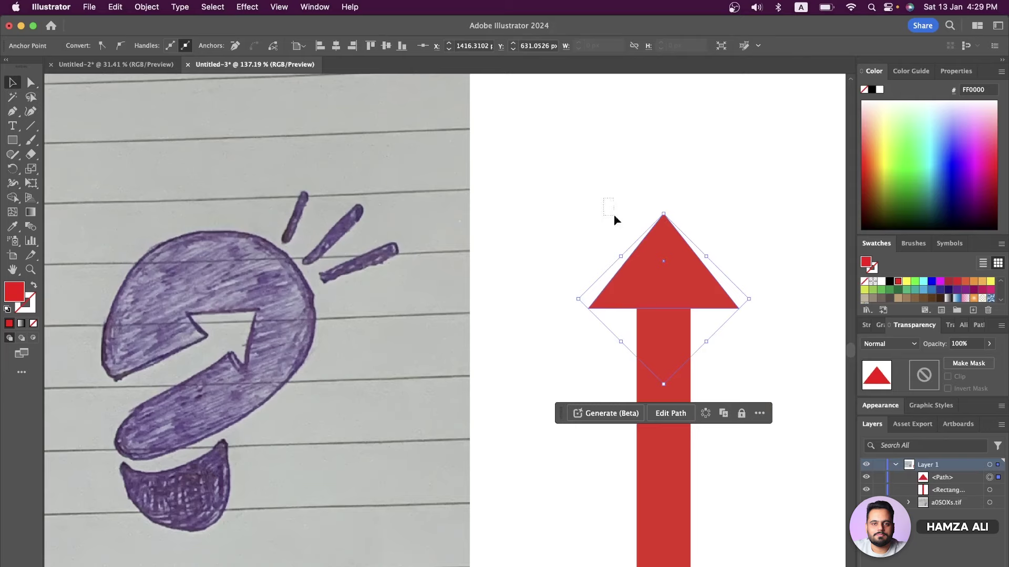
left_click_drag(615, 220, 666, 334)
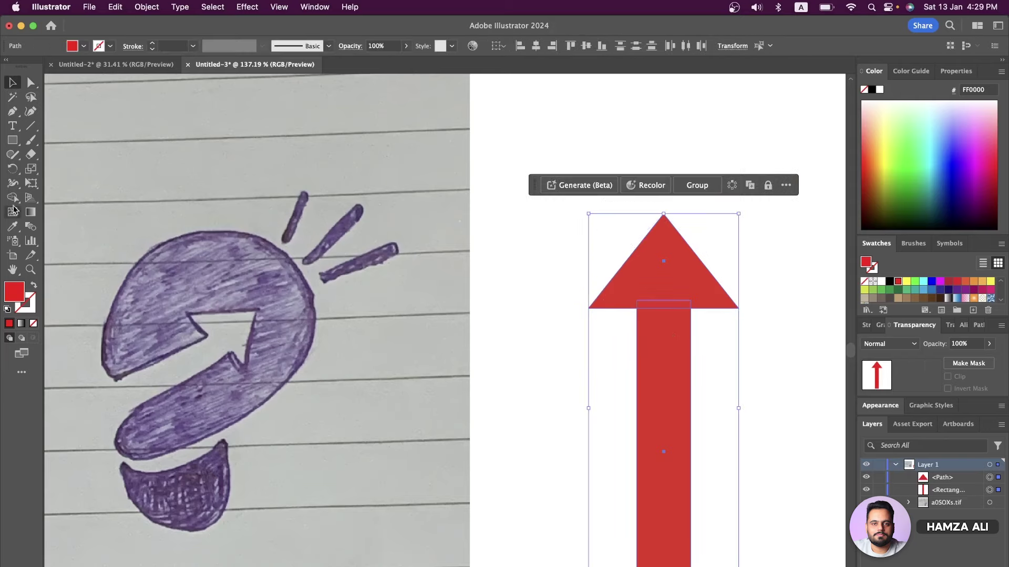
left_click(12, 197)
left_click_drag(670, 287, 671, 363)
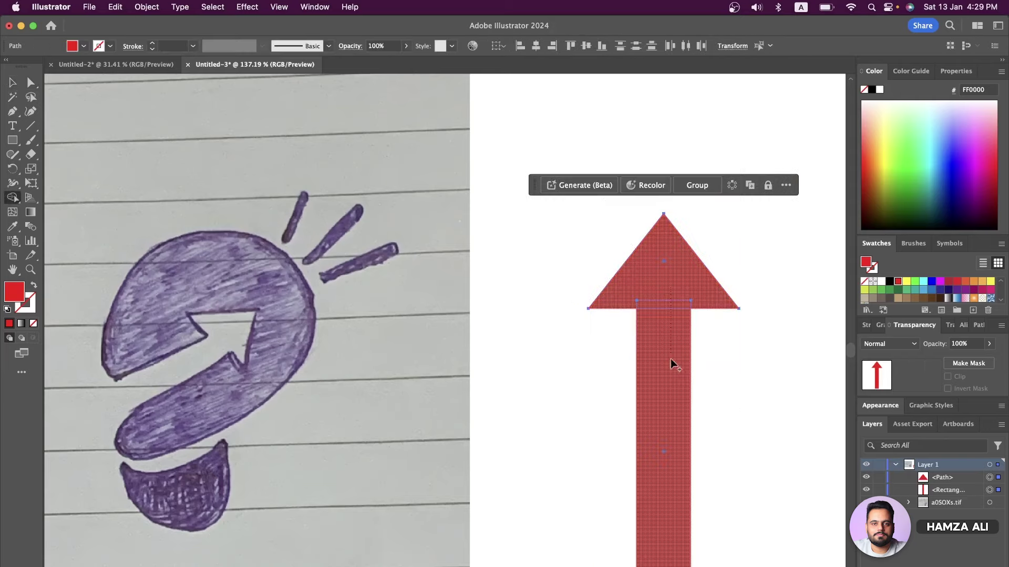
Step: Move the red arrow over the sketched bulb and rotate it to point up and right
left_click(12, 82)
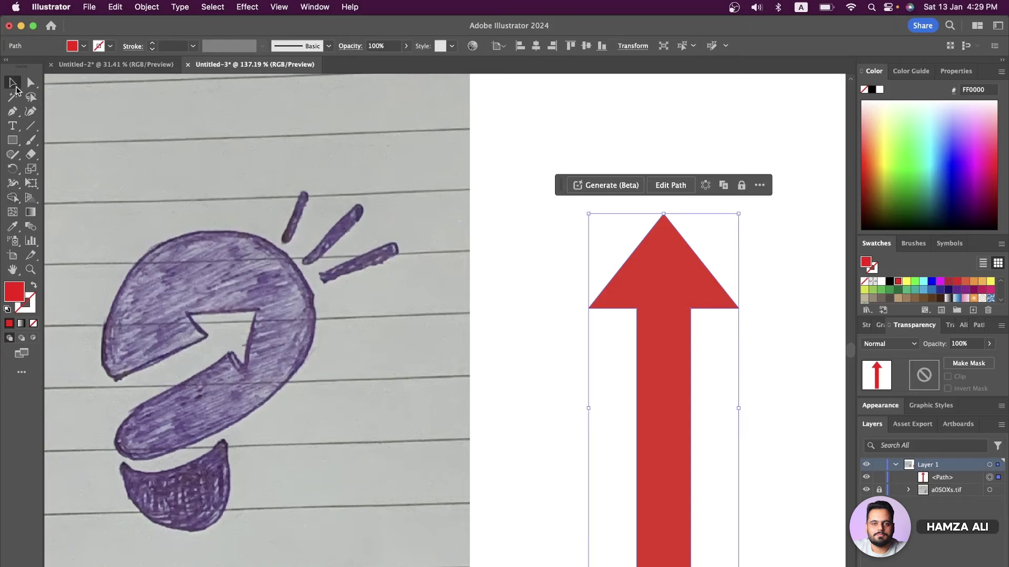
scroll(729, 256, "down", 3)
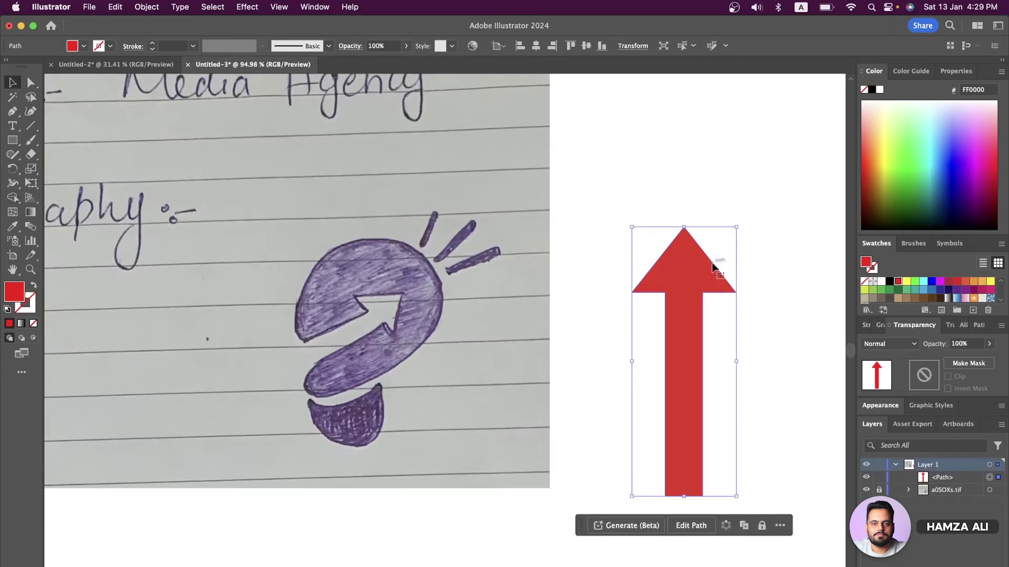
left_click_drag(715, 266, 405, 266)
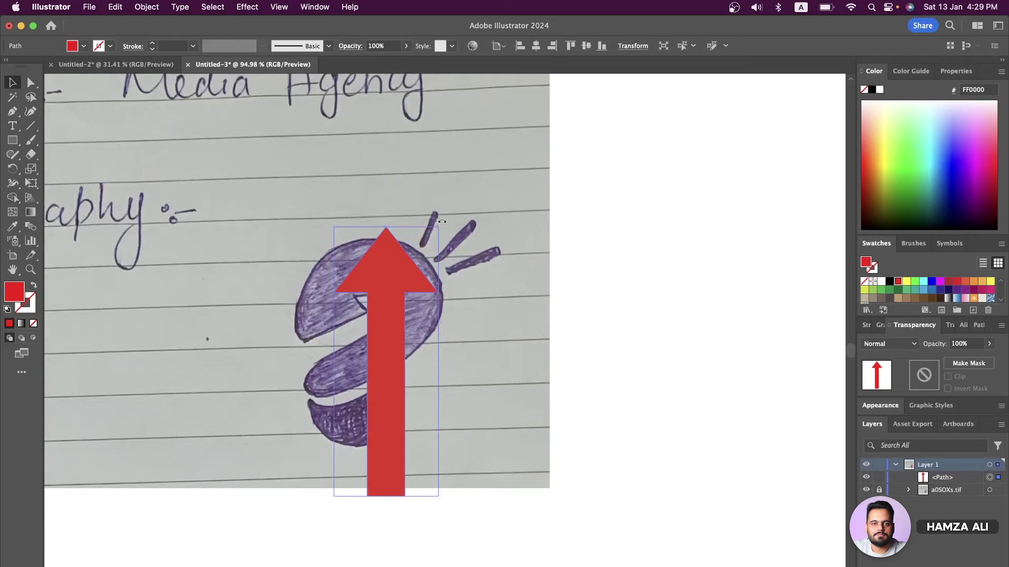
left_click_drag(442, 220, 529, 289)
left_click_drag(449, 308, 386, 308)
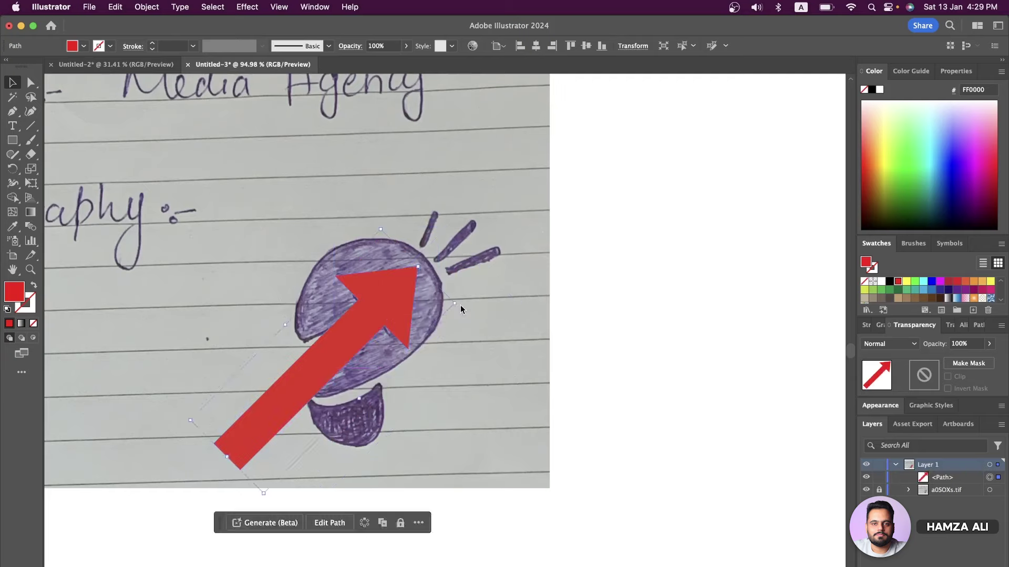
mouse_move(460, 306)
left_mouse_down()
mouse_move(465, 344)
mouse_move(413, 343)
mouse_move(392, 299)
mouse_move(383, 309)
left_mouse_up()
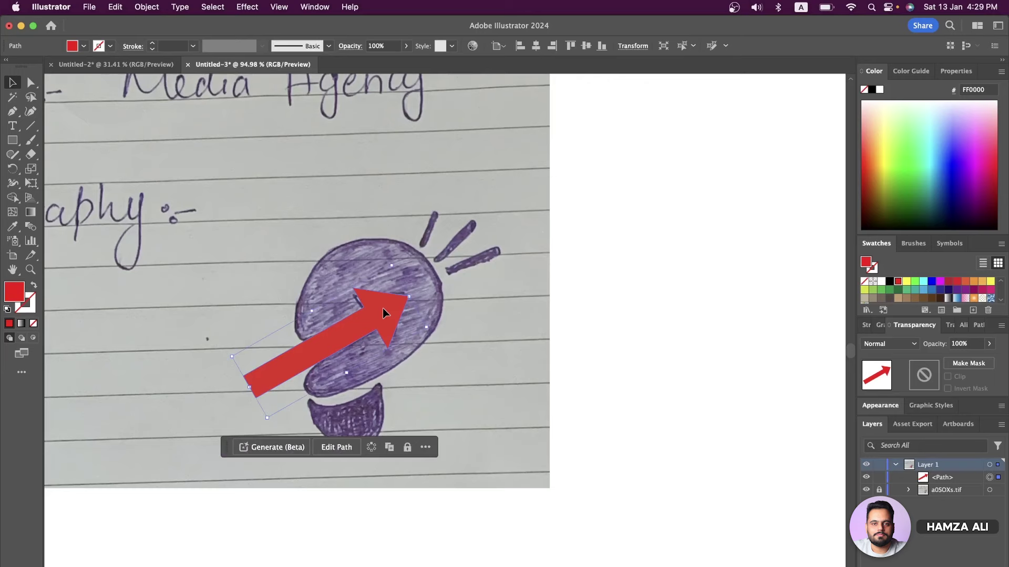
scroll(382, 309, "up", 3)
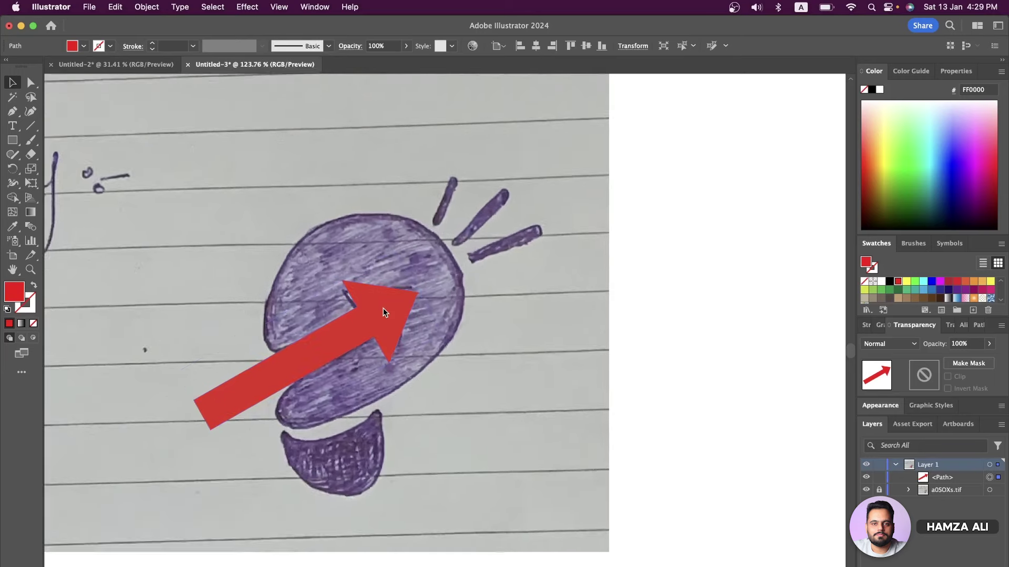
scroll(383, 309, "up", 2)
left_click(16, 113)
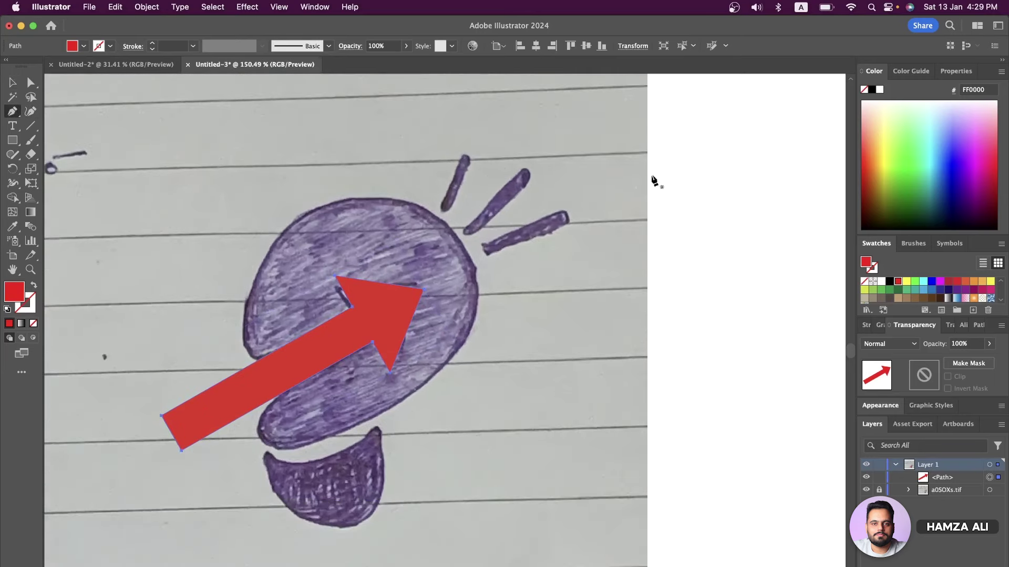
scroll(316, 306, "up", 1)
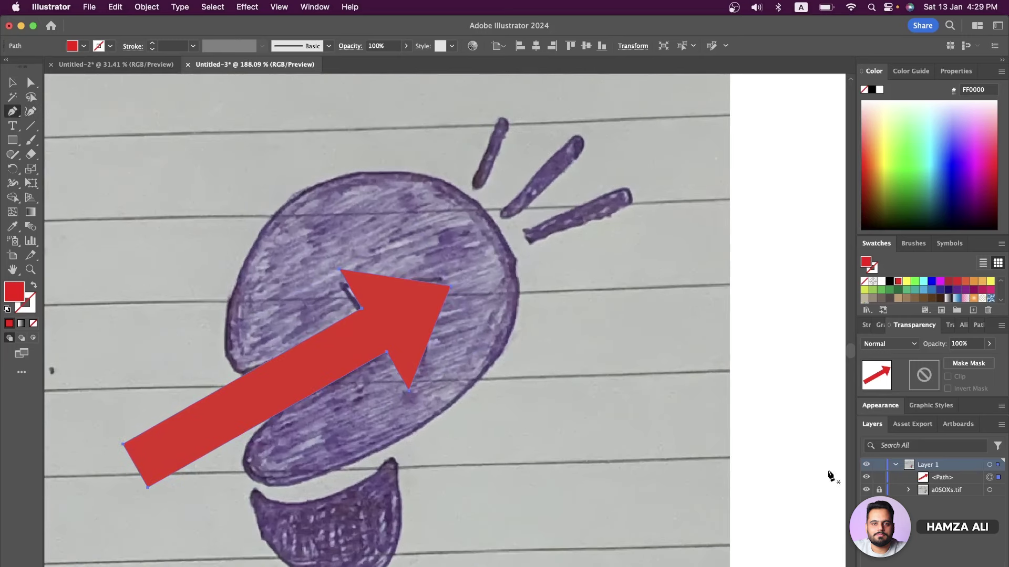
Step: Fade the sketch to 50% opacity, lock it, and set fill None with a red stroke
left_click(990, 490)
left_click(989, 343)
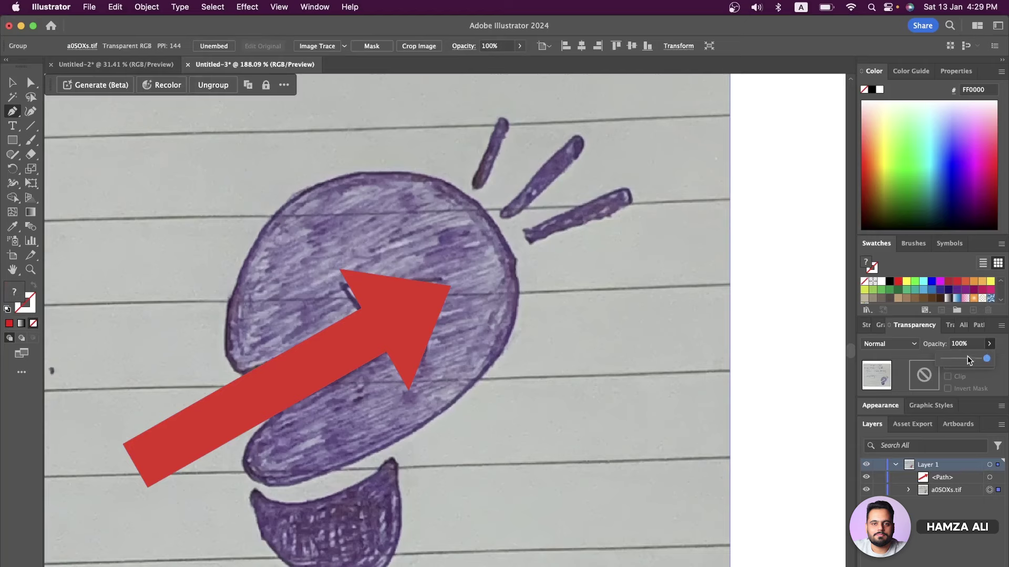
left_click(970, 359)
left_click_drag(966, 360, 963, 359)
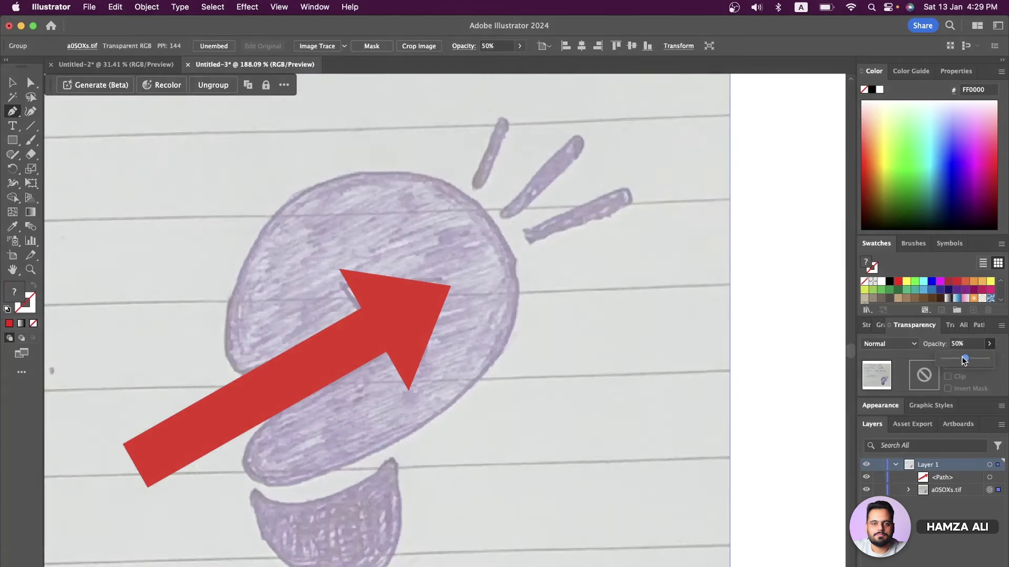
key("ctrl+2")
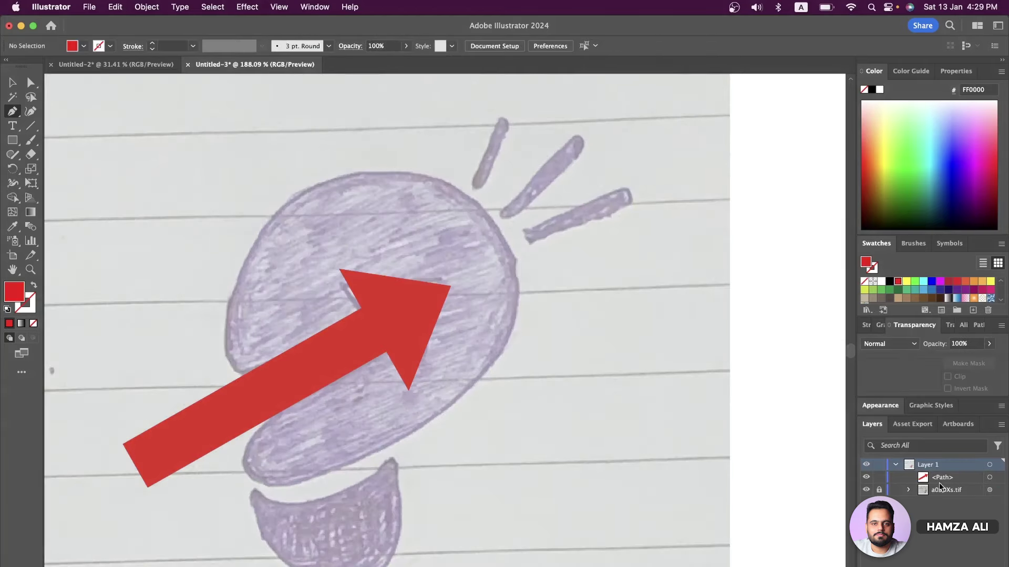
left_click(864, 281)
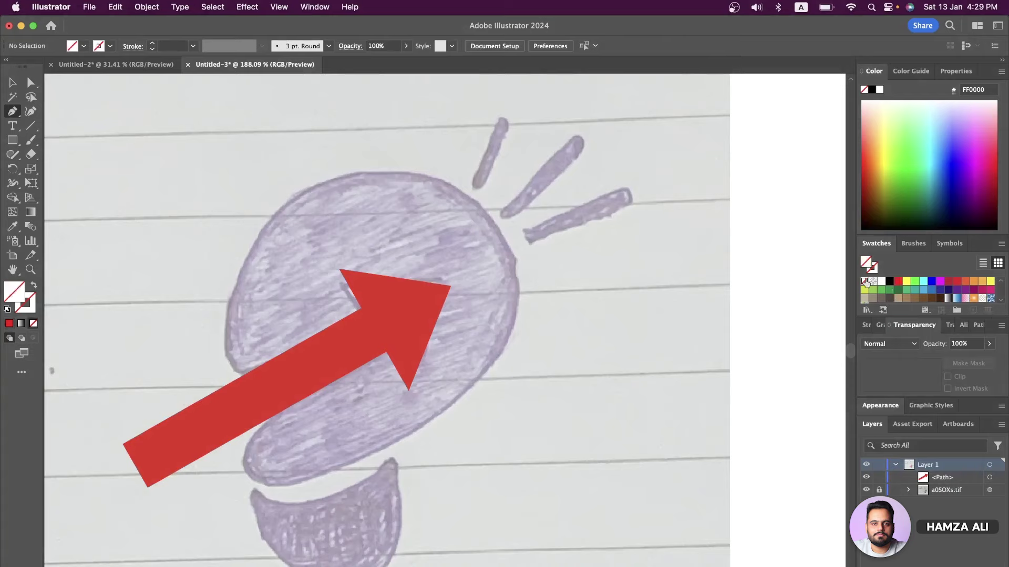
left_click(898, 281)
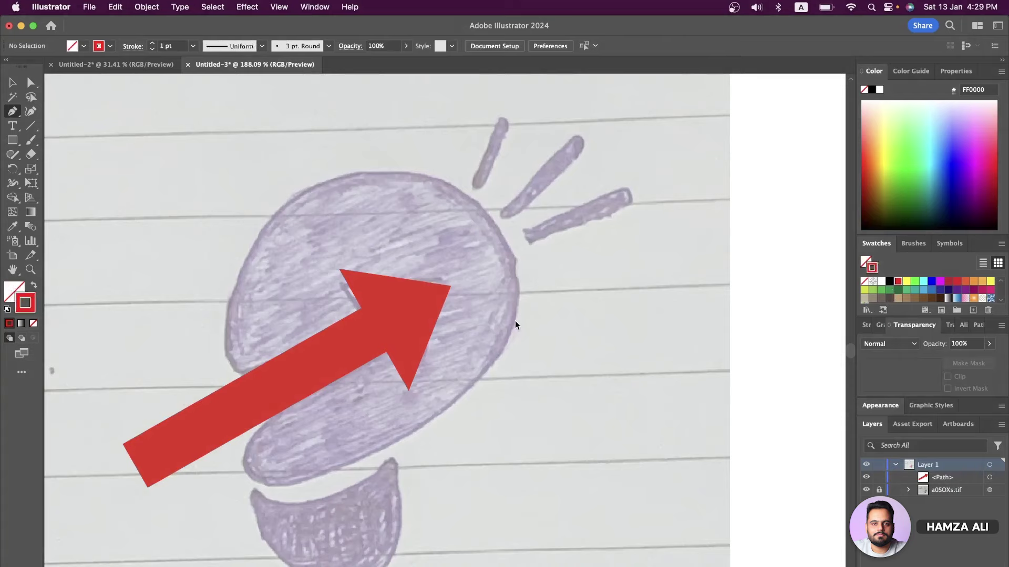
Step: Pen-trace curved anchors up the bulb's left side, over its rounded top and down the right
left_click(245, 375)
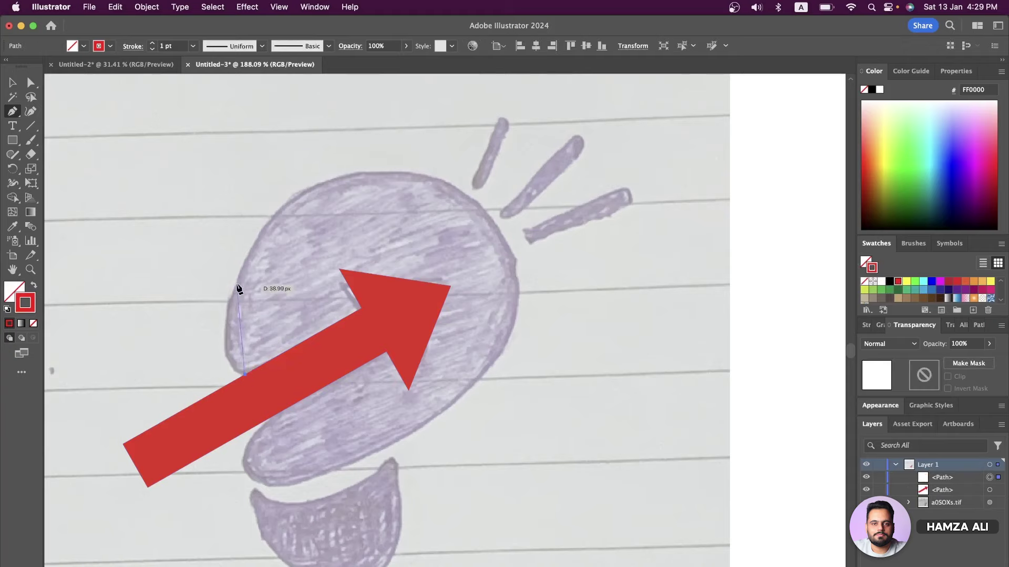
left_click_drag(236, 284, 264, 219)
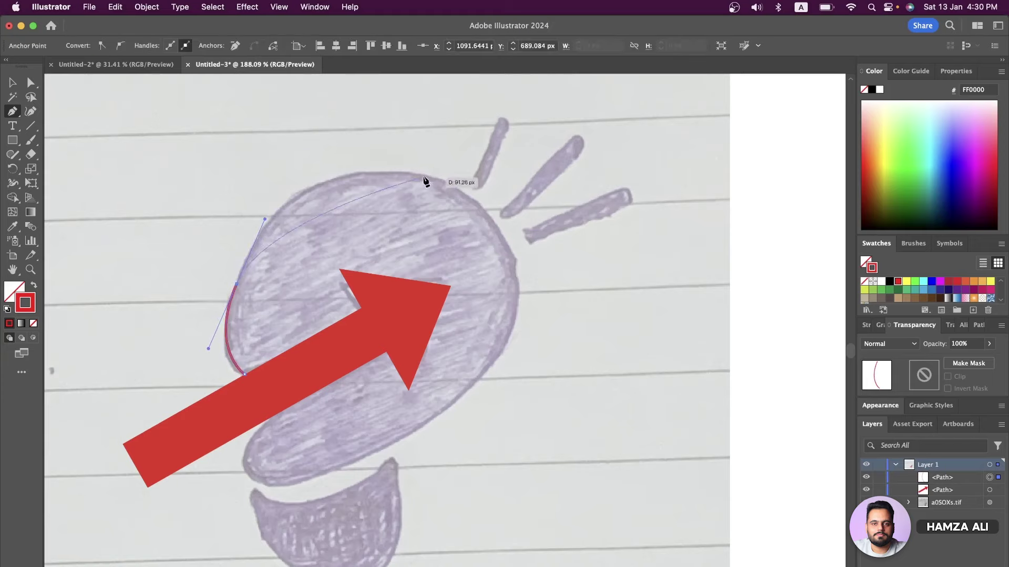
mouse_move(425, 177)
left_mouse_down()
mouse_move(533, 187)
mouse_move(530, 178)
left_mouse_up()
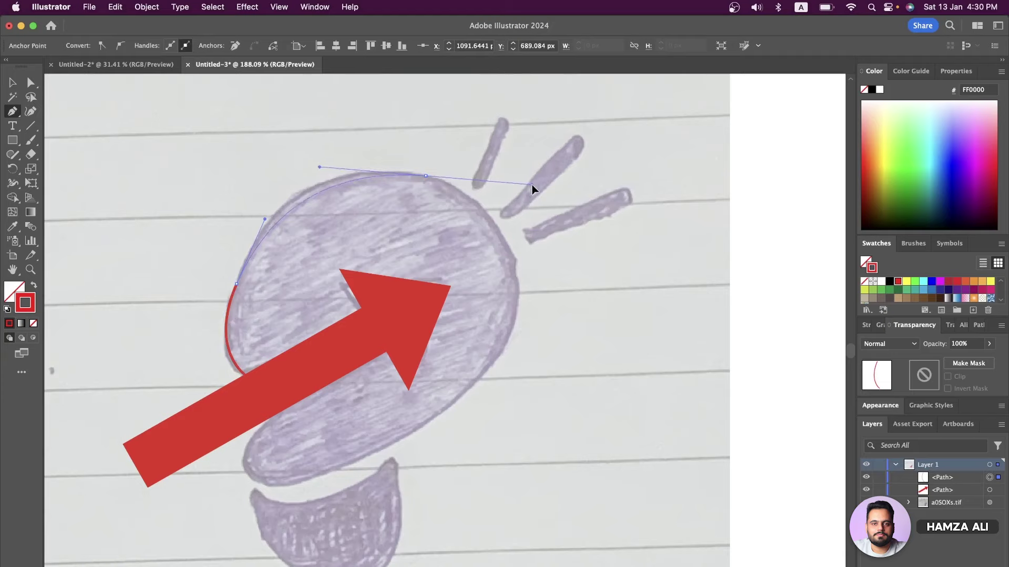
left_click_drag(531, 184, 532, 184)
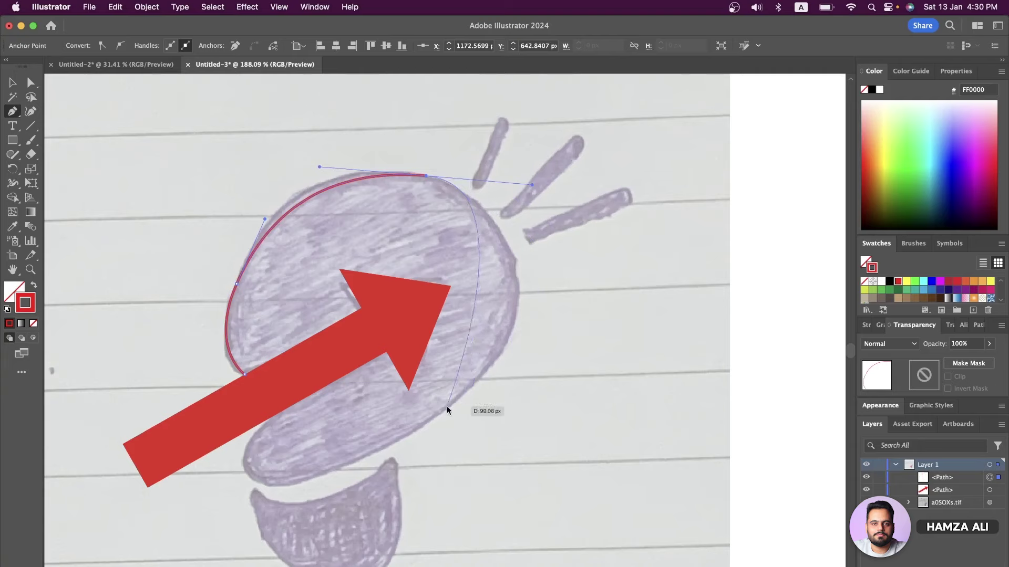
mouse_move(446, 405)
left_mouse_down()
mouse_move(382, 455)
mouse_move(341, 468)
left_mouse_up()
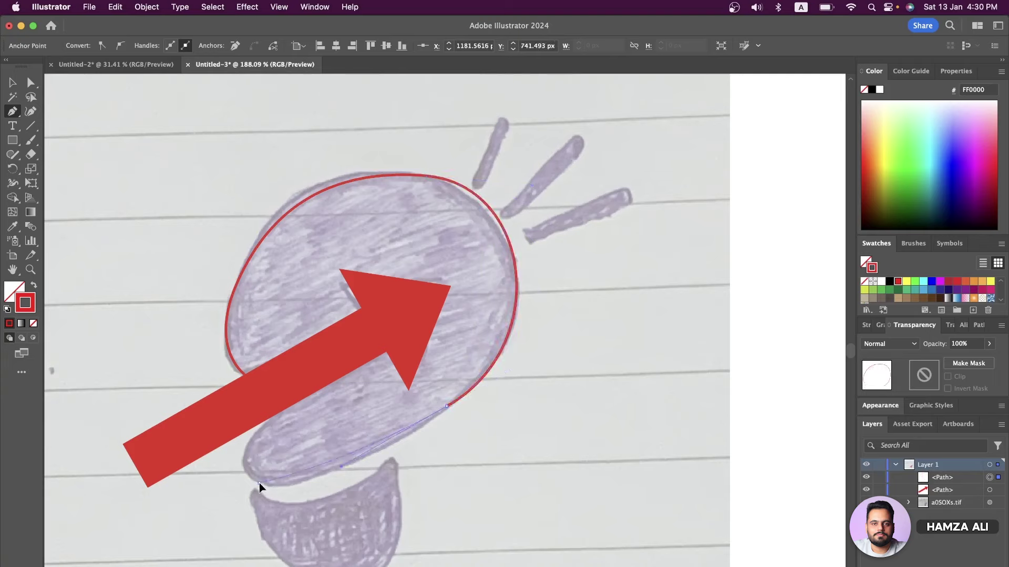
left_click_drag(259, 483, 213, 478)
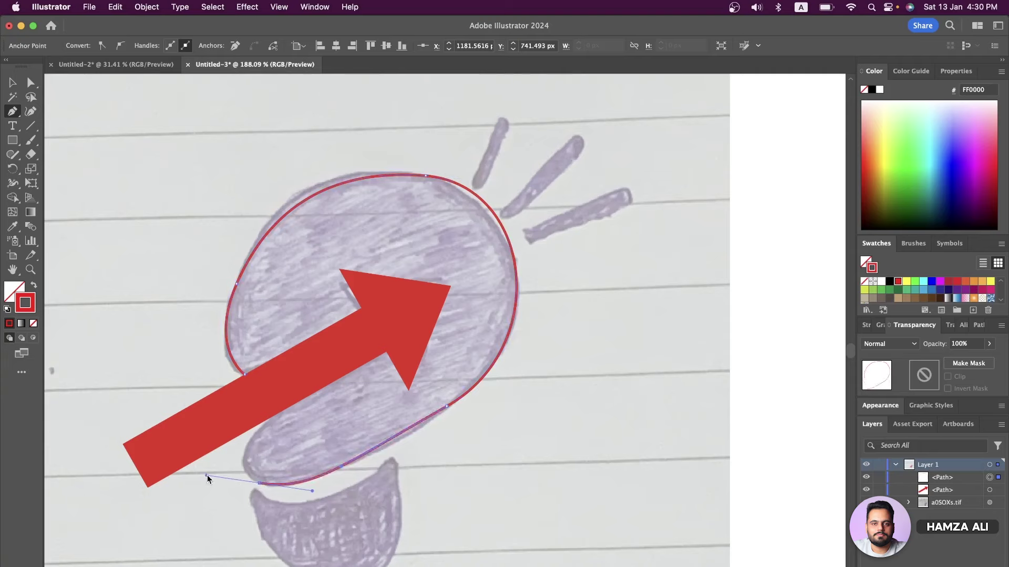
key("super+z")
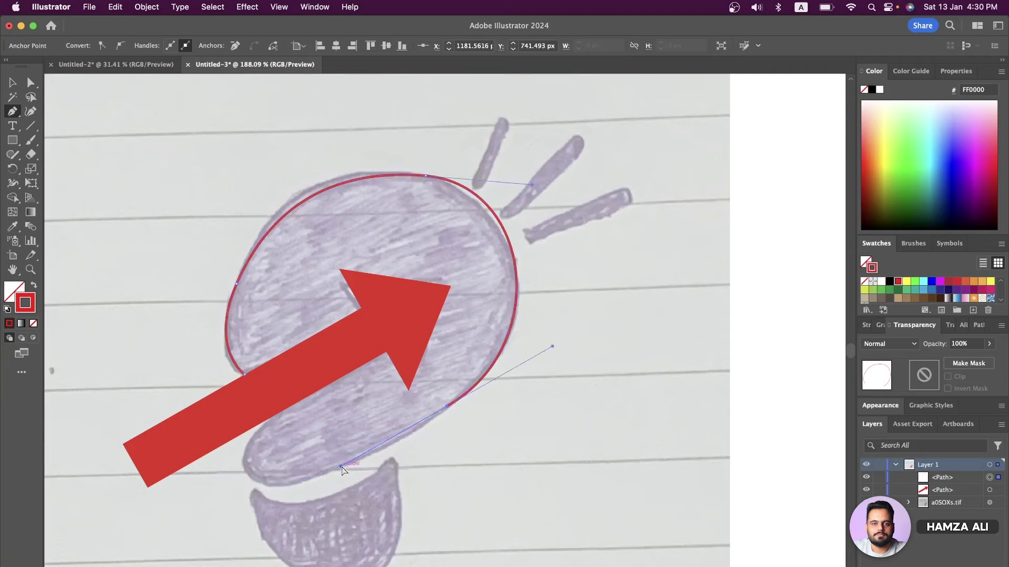
Step: Adjust the lower-right curve and continue the path along the bulb's bottom edge
left_click_drag(342, 467, 346, 470)
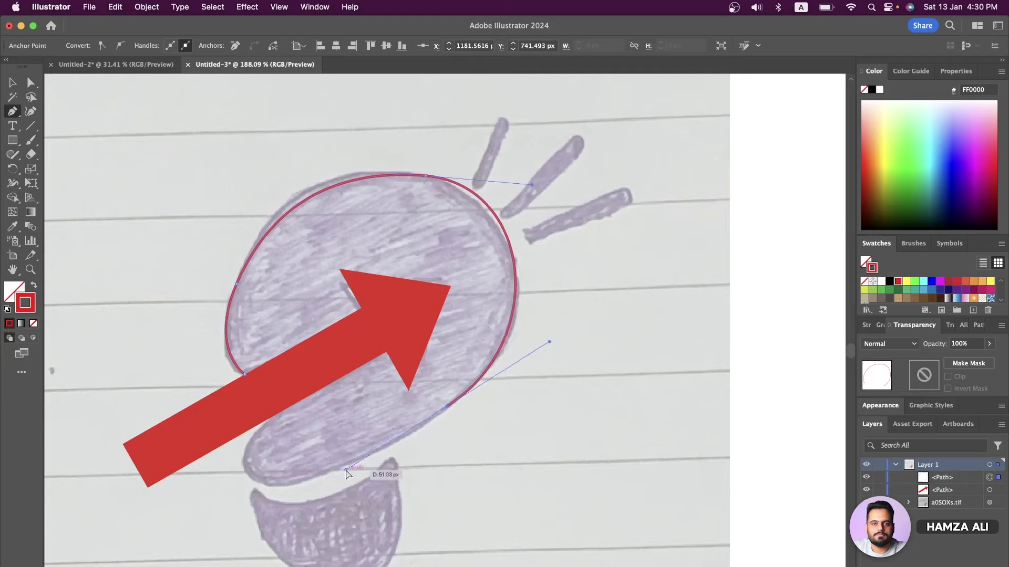
left_click_drag(549, 342, 548, 350)
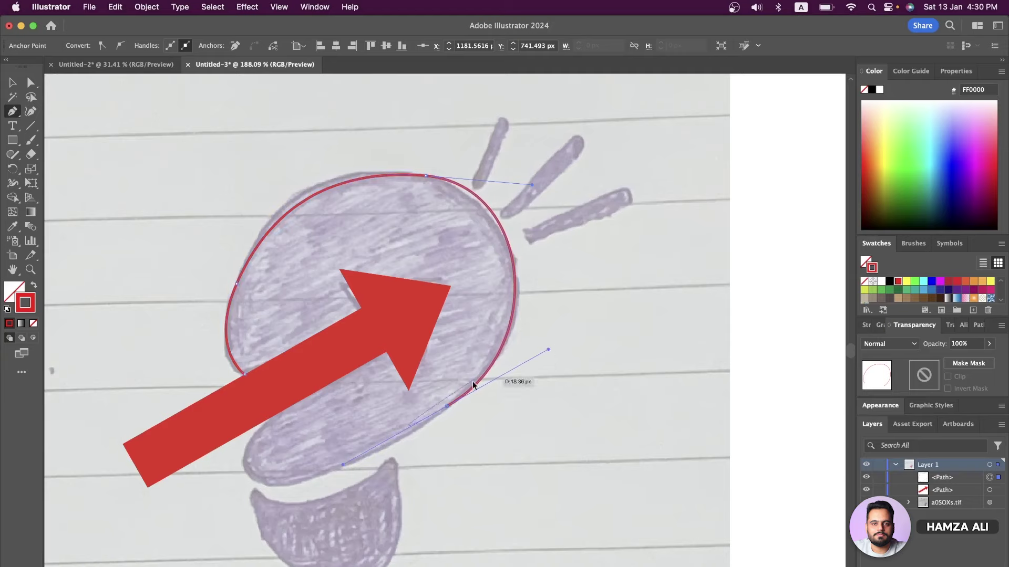
left_click(447, 405)
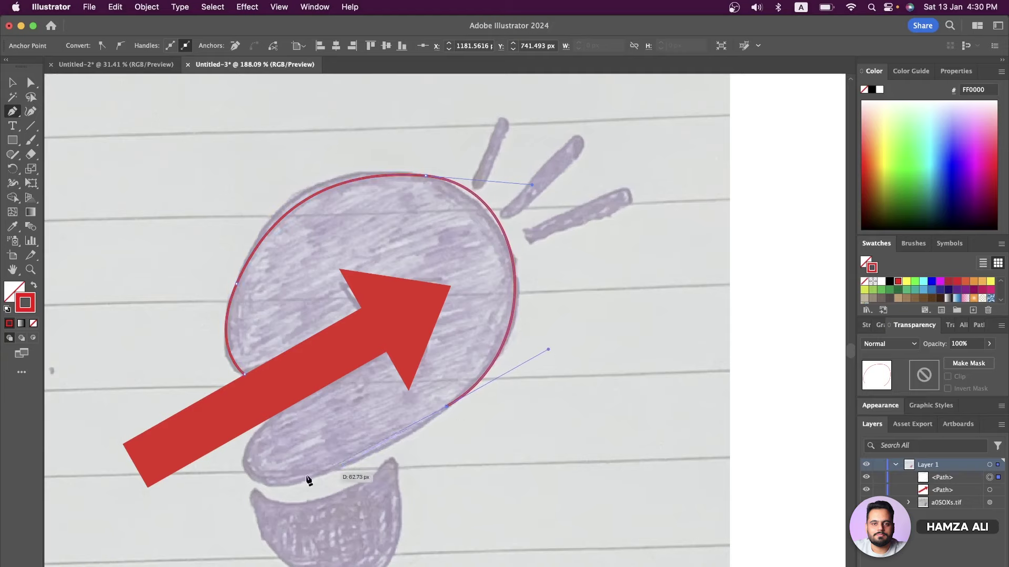
mouse_move(271, 487)
left_mouse_down()
mouse_move(164, 512)
mouse_move(223, 501)
left_mouse_up()
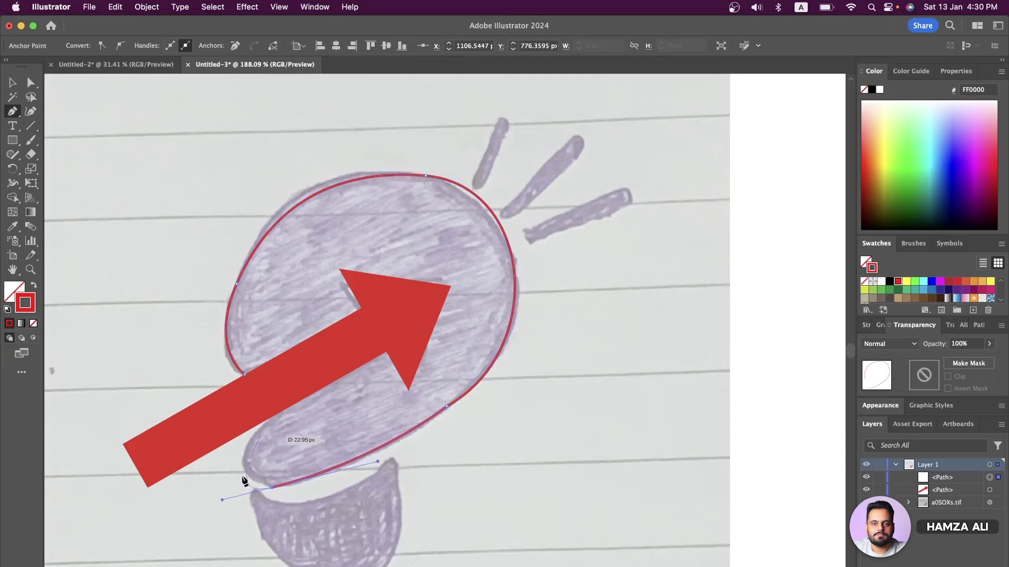
left_click_drag(222, 500, 244, 493)
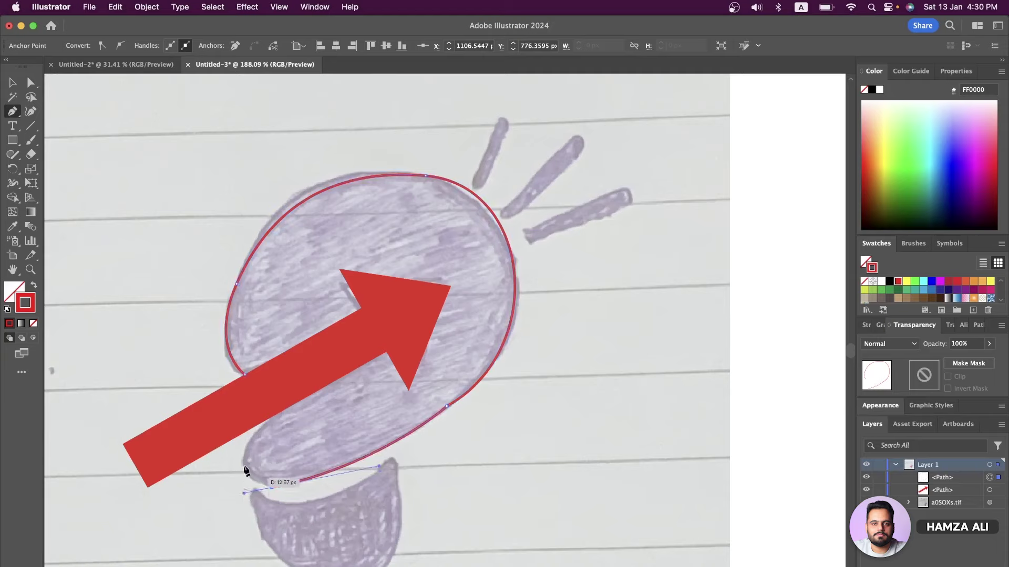
Step: Add a lower-left point and fine-tune the bottom curves to match the sketch
left_click_drag(269, 414, 320, 382)
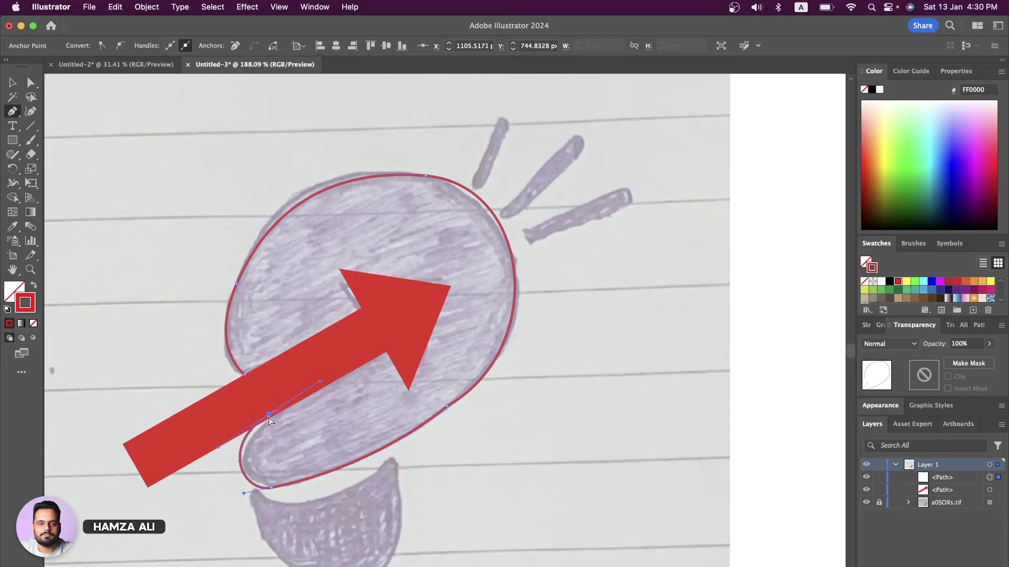
left_click_drag(268, 415, 276, 414)
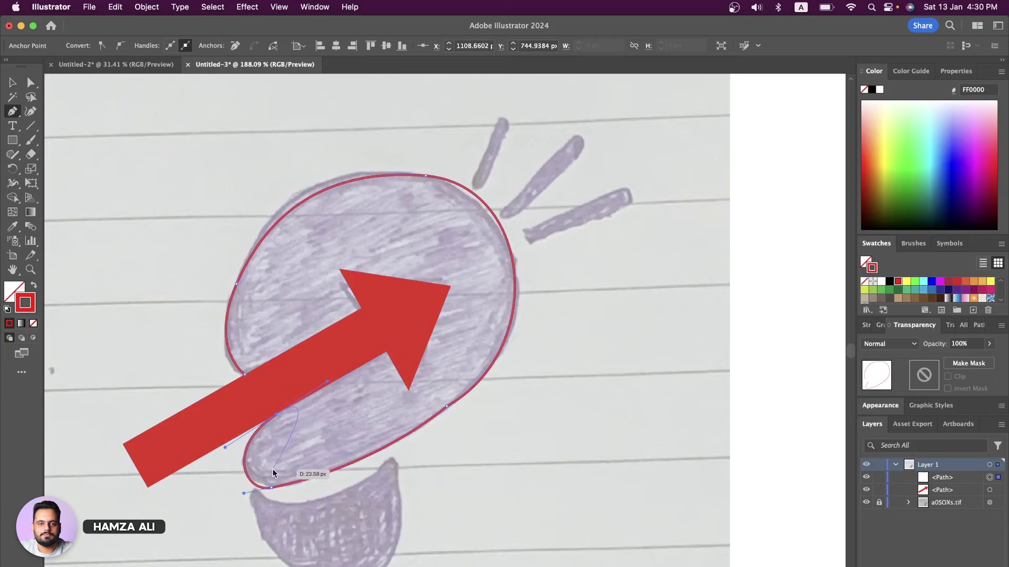
scroll(272, 469, "up", 2)
scroll(272, 469, "up", 1)
left_click_drag(270, 507, 280, 505)
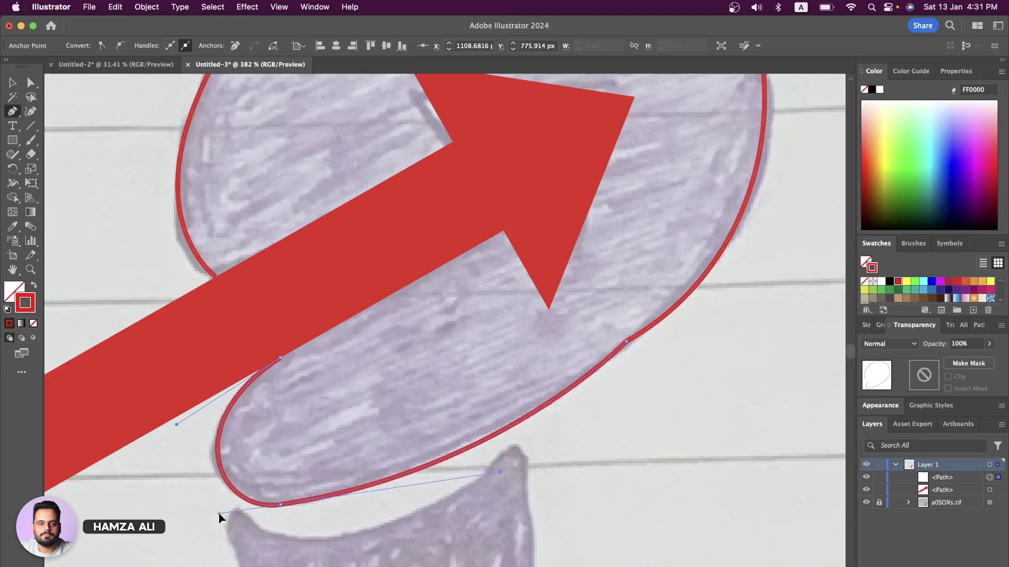
left_click_drag(222, 515, 224, 514)
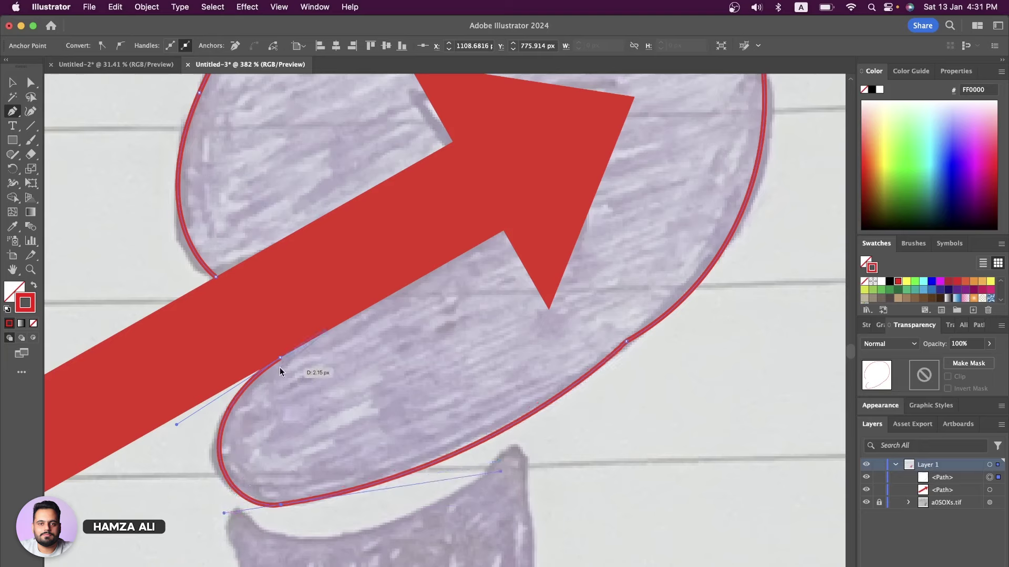
left_click_drag(280, 360, 216, 278)
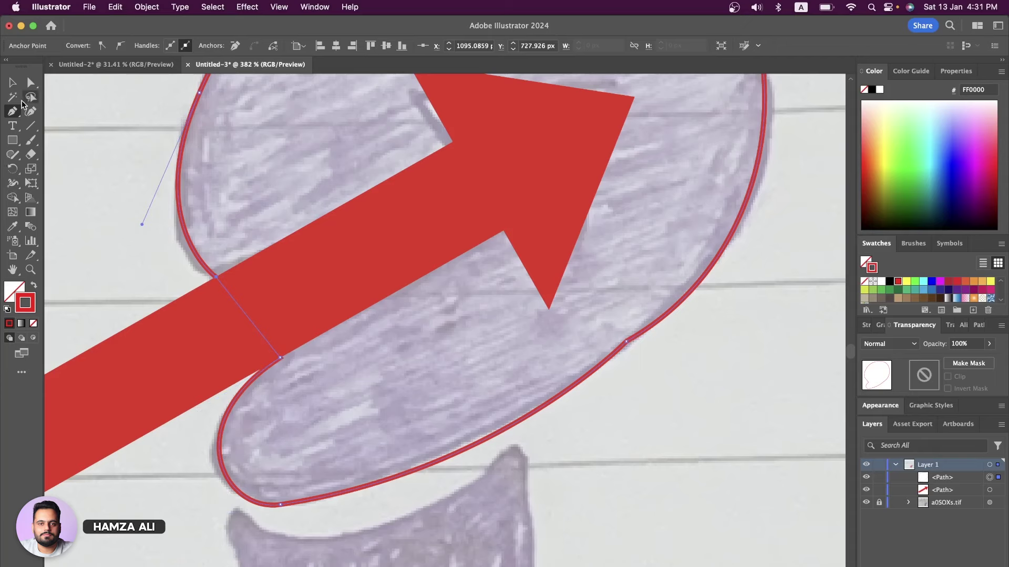
Step: Round the corner at the outline's right-side anchor with the corner widget
left_click(31, 83)
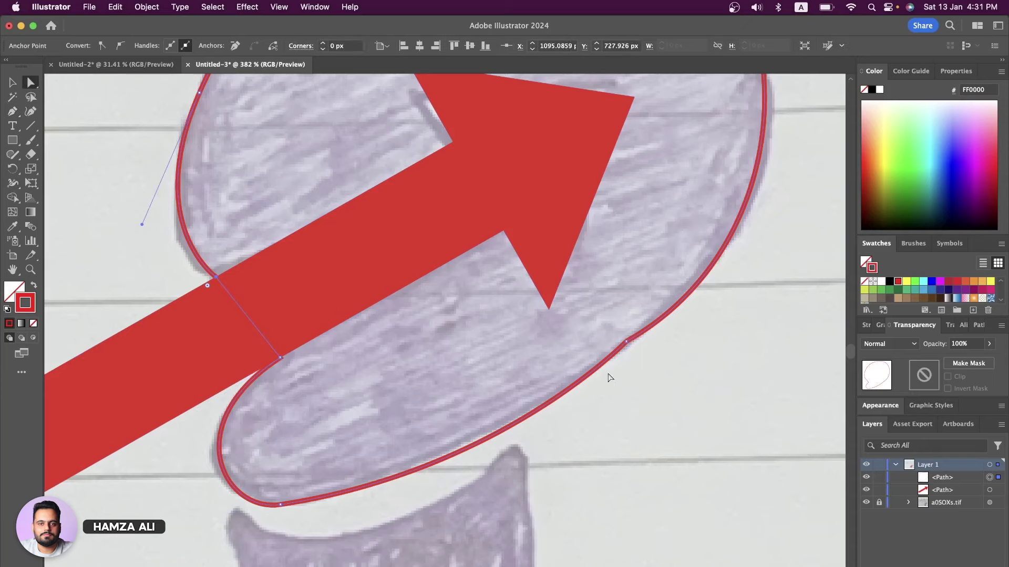
left_click(629, 339)
left_click_drag(632, 351, 778, 525)
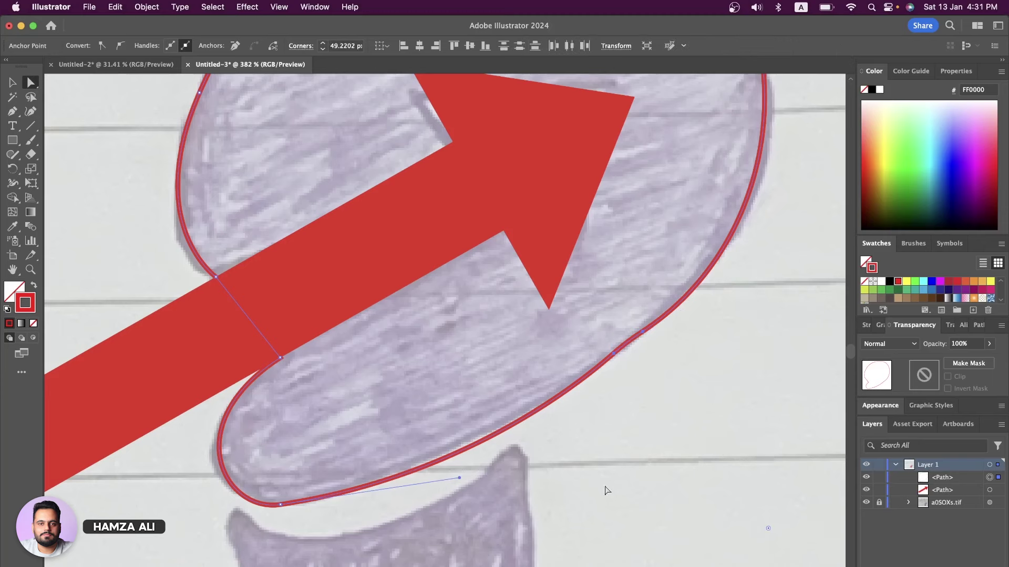
scroll(552, 454, "down", 1)
scroll(552, 454, "down", 2)
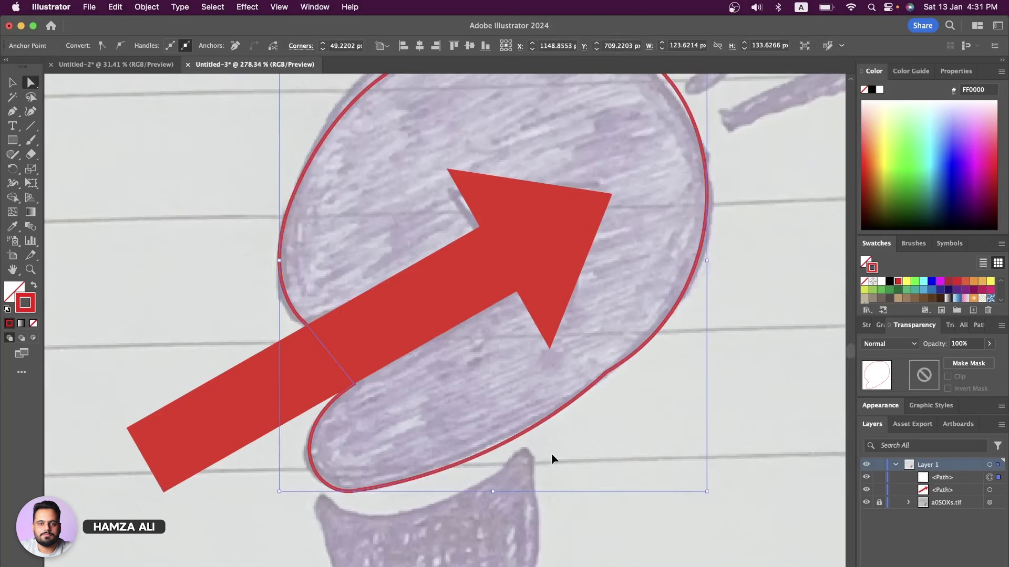
Step: Smooth the outline's lower-right edge and remove its small kink with the Smooth tool
left_click(12, 155)
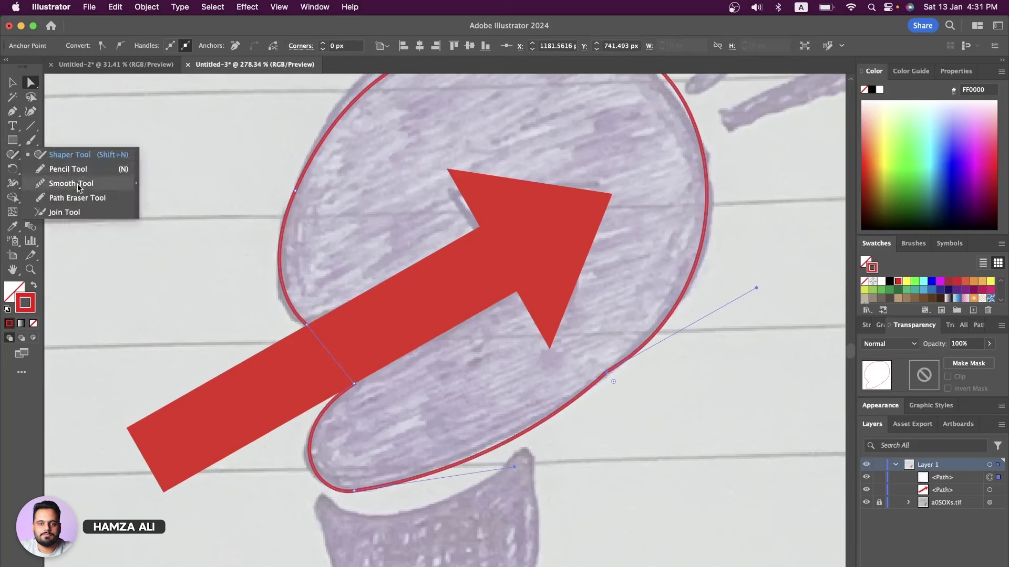
left_click(68, 168)
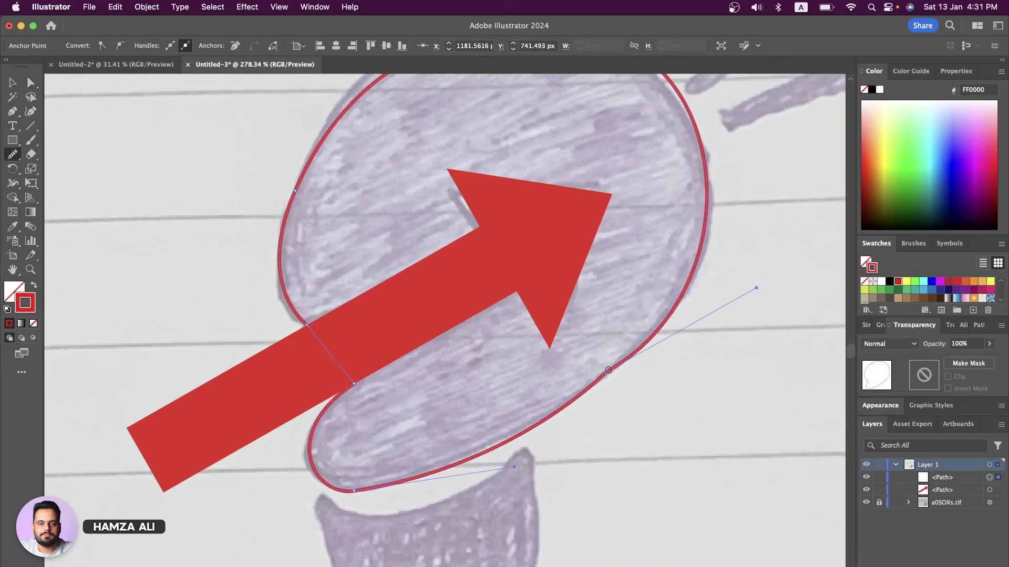
left_click_drag(607, 371, 566, 399)
scroll(610, 389, "up", 3)
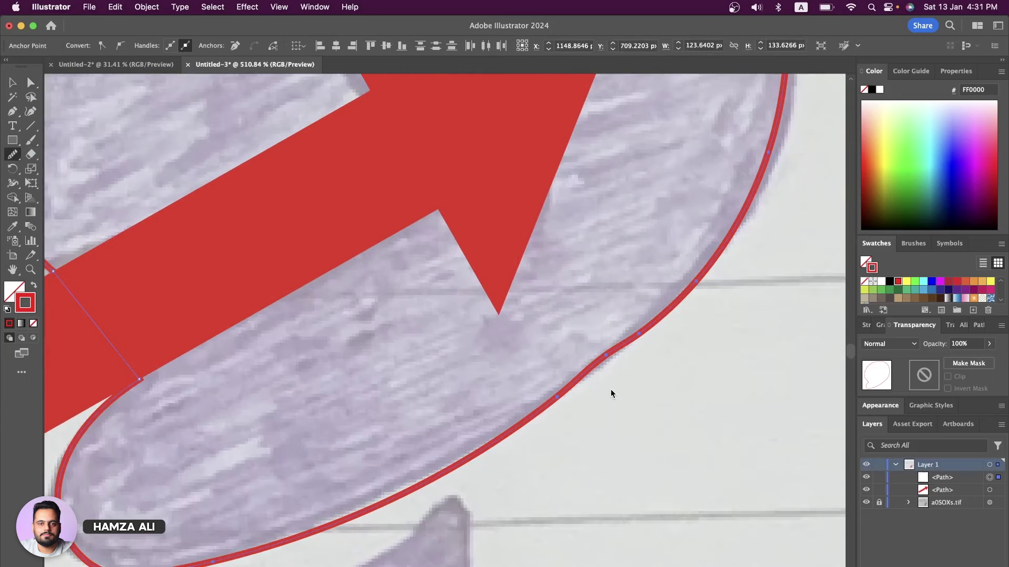
left_click_drag(601, 357, 601, 357)
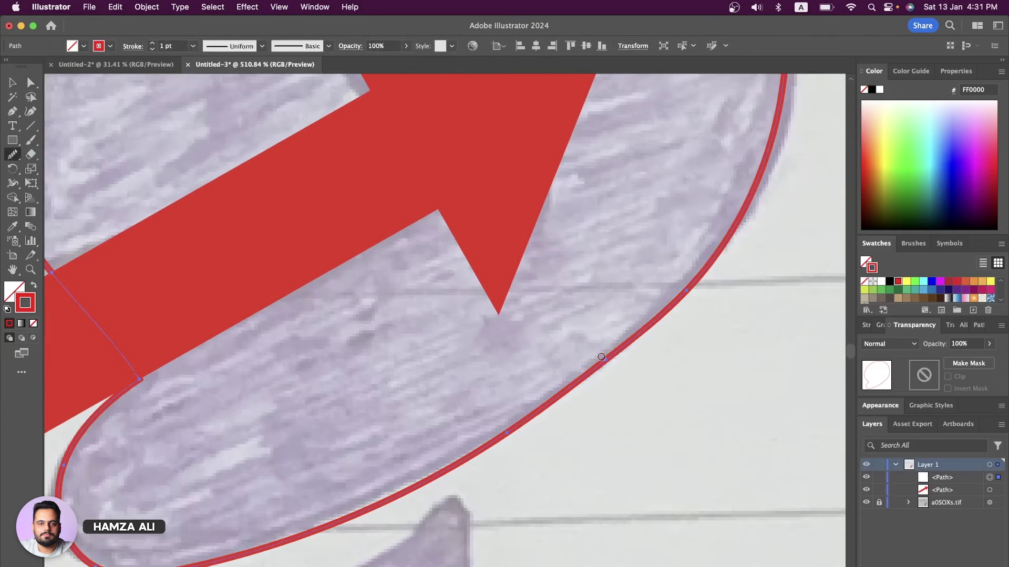
scroll(634, 336, "down", 3)
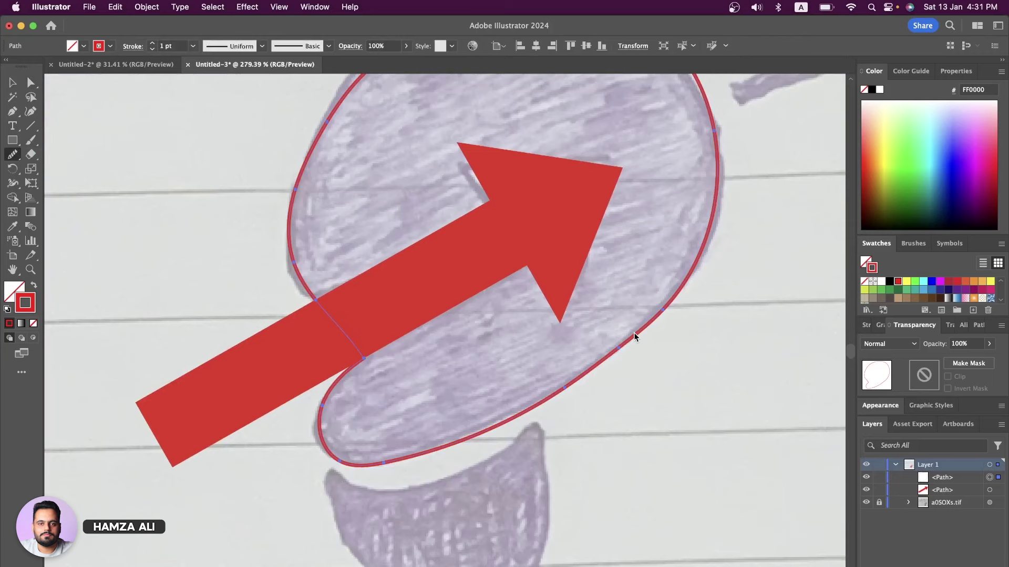
left_click(14, 113)
scroll(389, 492, "down", 2)
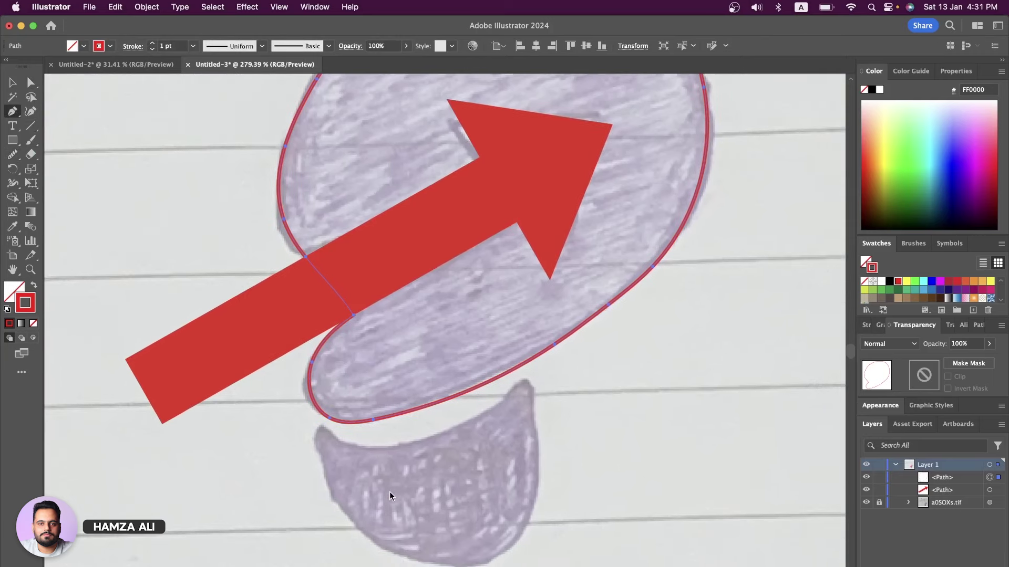
Step: Pen-trace the bulb base's top edge, right side and bottom with curved anchors
left_click(316, 430)
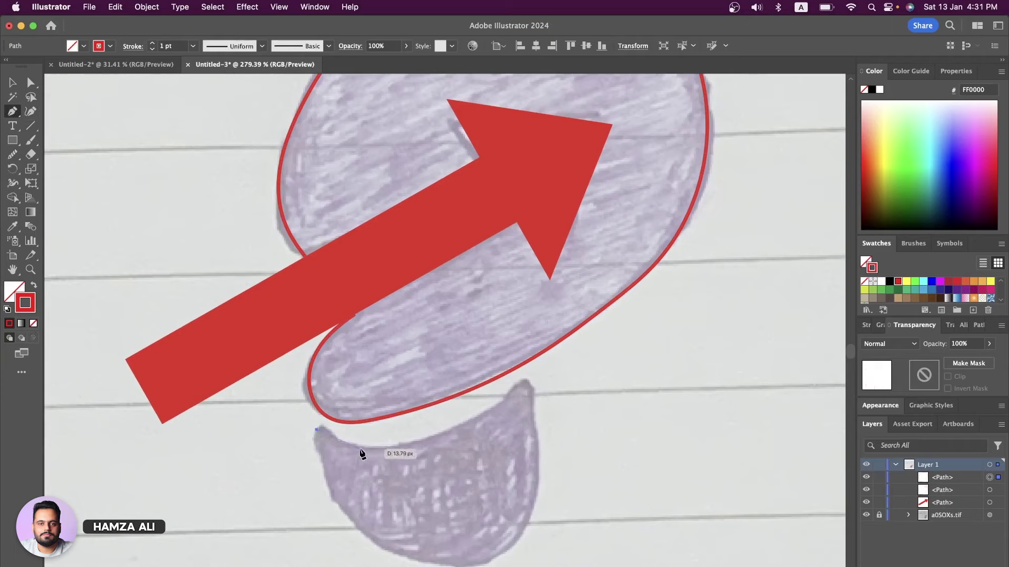
left_click_drag(374, 445, 415, 444)
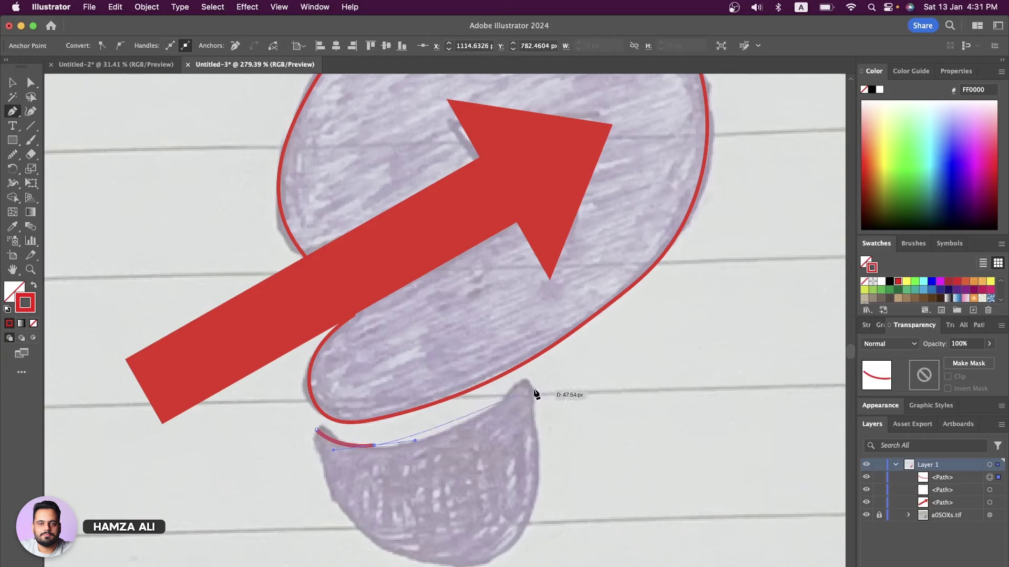
left_click_drag(531, 385, 579, 345)
left_click(532, 384)
scroll(514, 530, "down", 2)
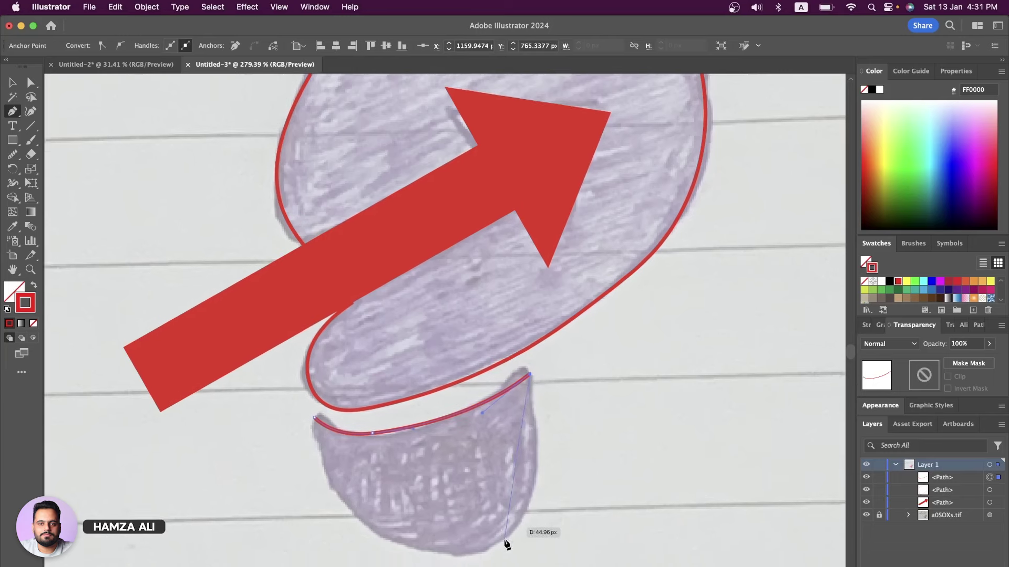
left_click_drag(495, 503, 435, 549)
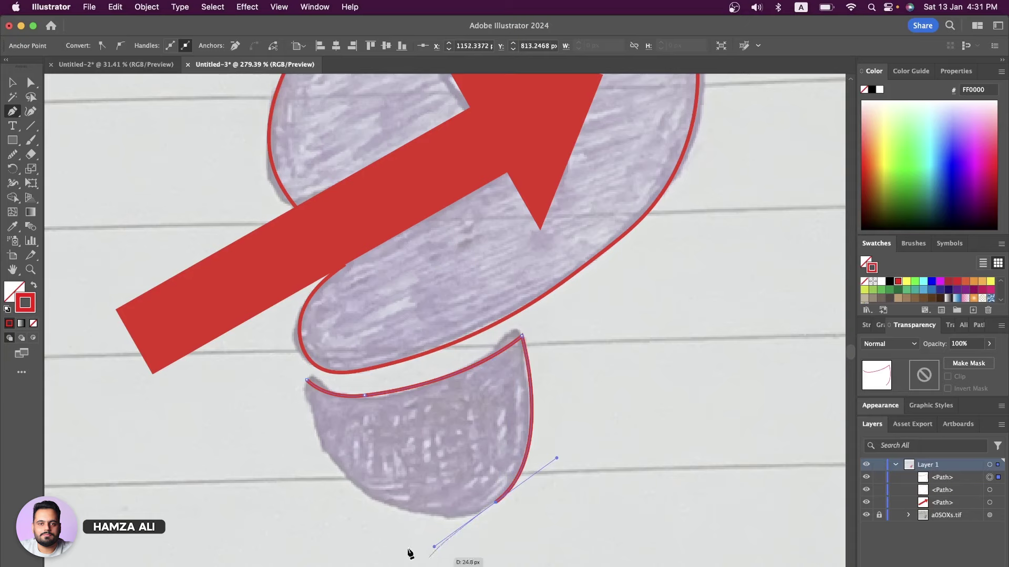
left_click_drag(345, 490, 326, 458)
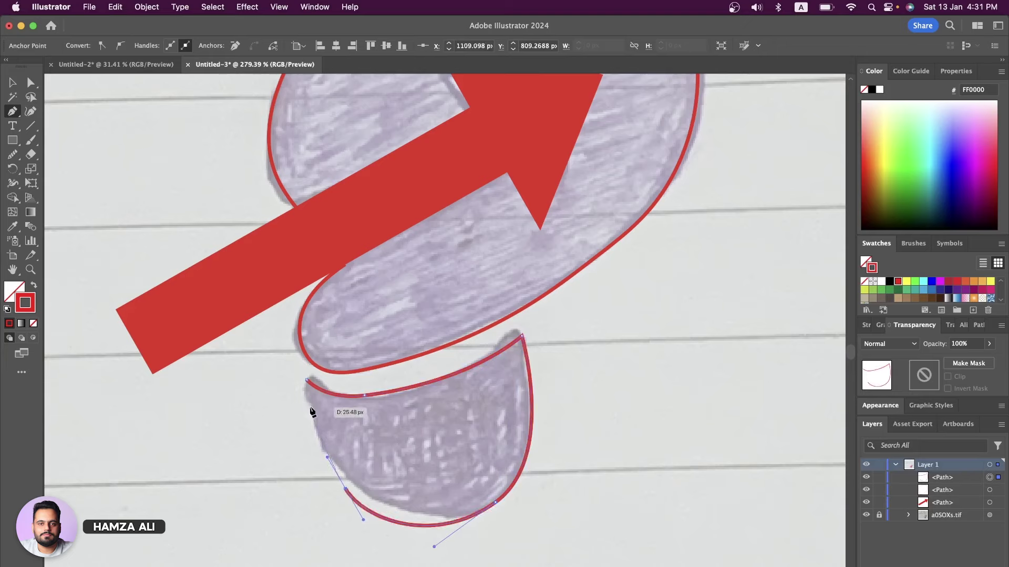
left_click_drag(307, 380, 307, 342)
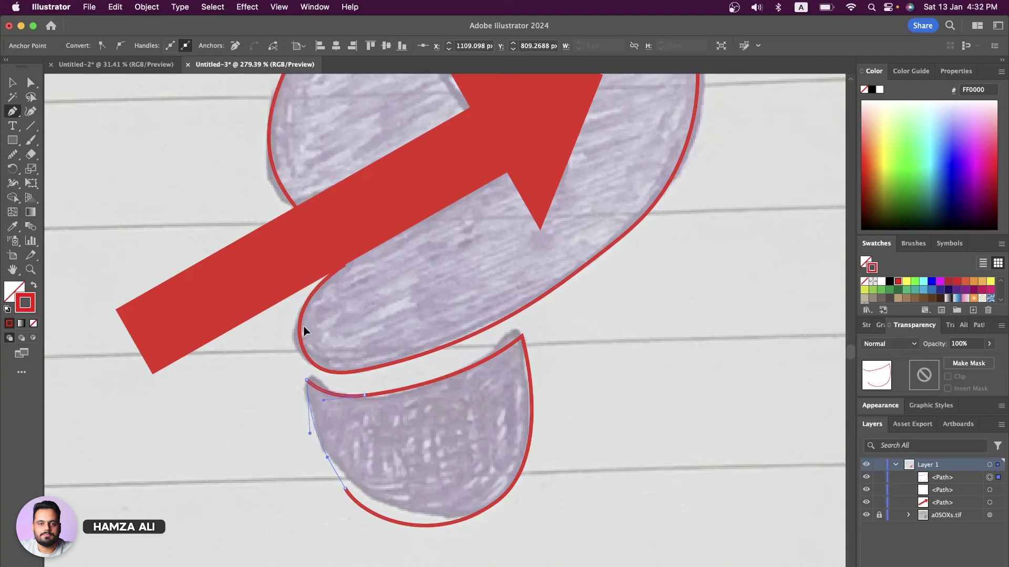
Step: Redraw the bottom curve up the base's left side and close the base outline
key("cmd+z")
key("super+z")
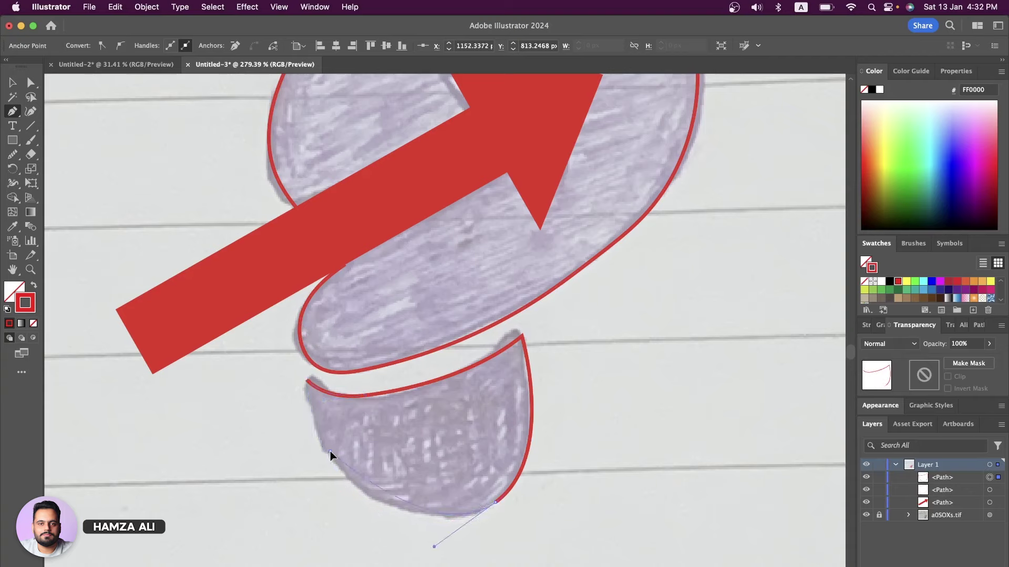
left_click_drag(330, 451, 314, 405)
left_click_drag(314, 402, 314, 403)
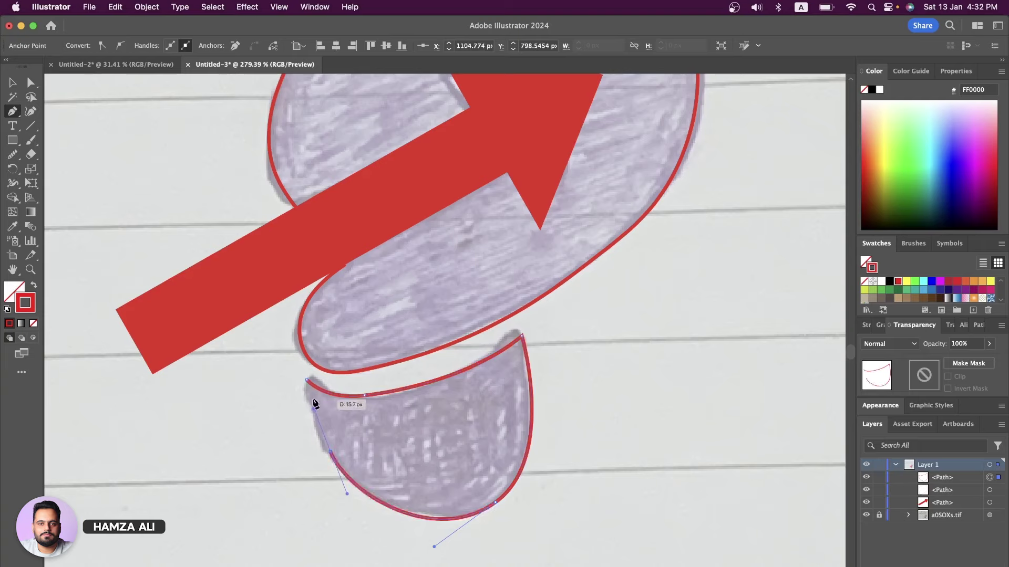
left_click(307, 380)
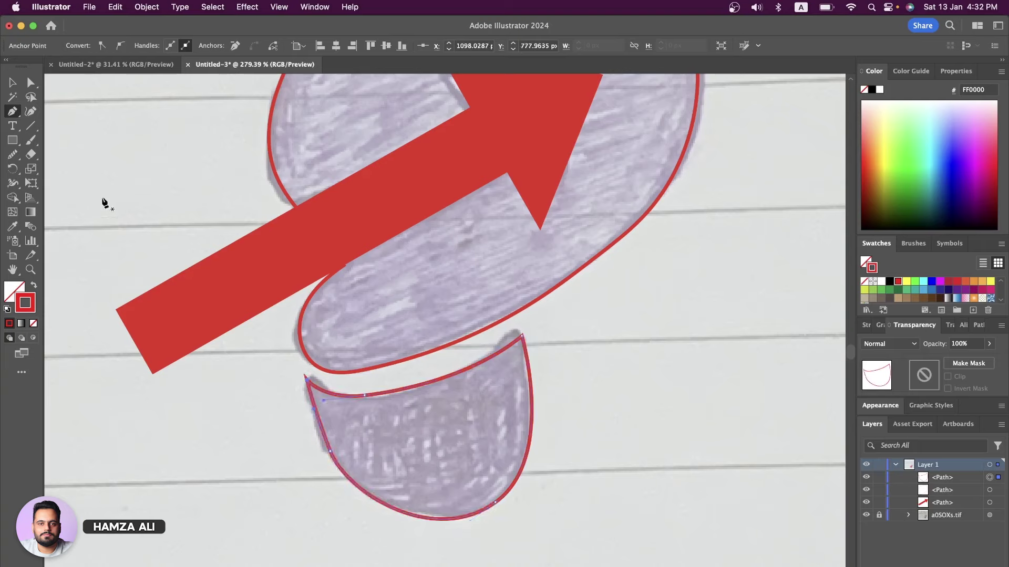
Step: Reposition the base outline's anchors and reshape its curves to follow the sketch
left_click(31, 83)
scroll(303, 360, "up", 3)
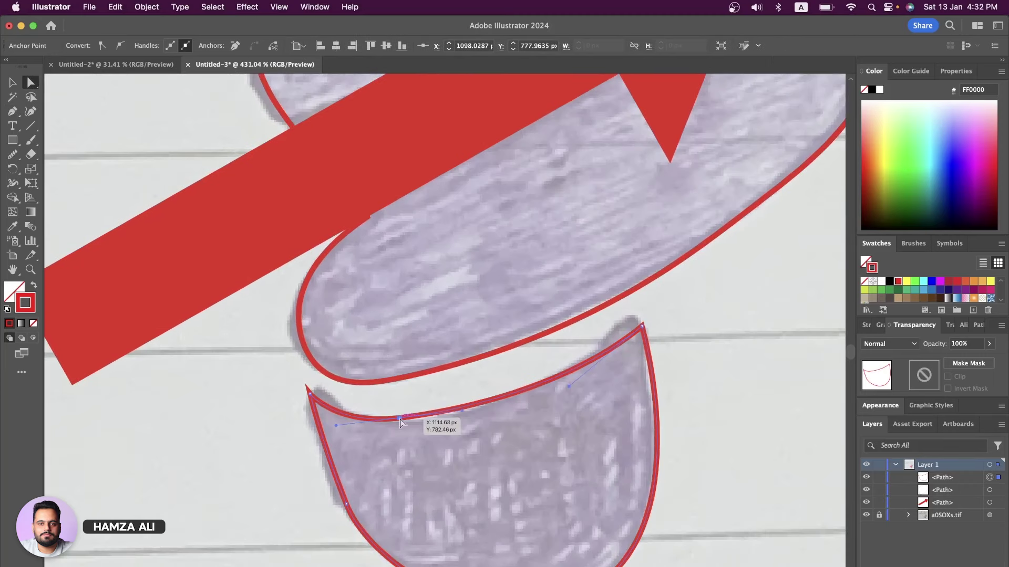
left_click_drag(399, 418, 426, 419)
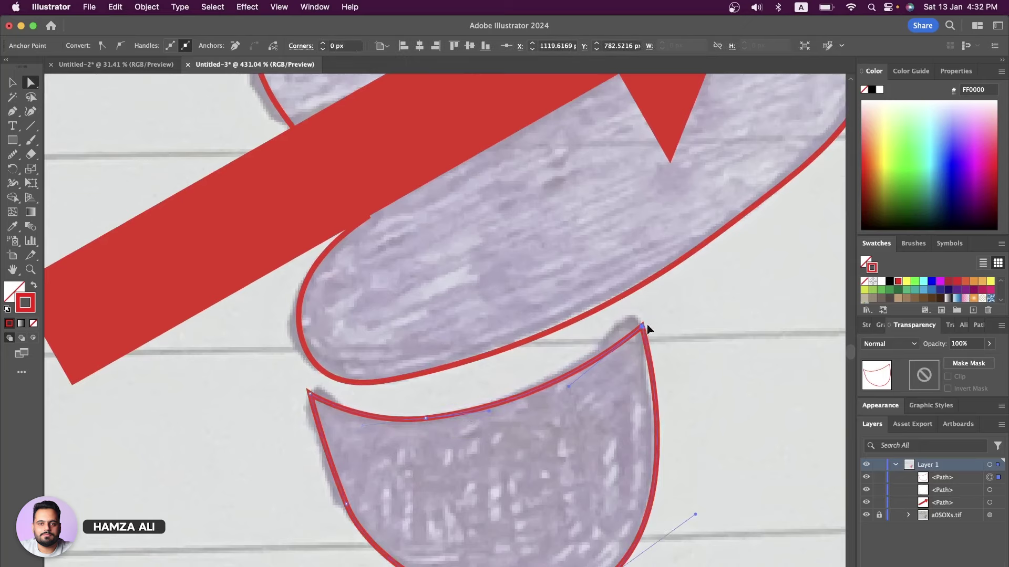
left_click_drag(643, 326, 653, 318)
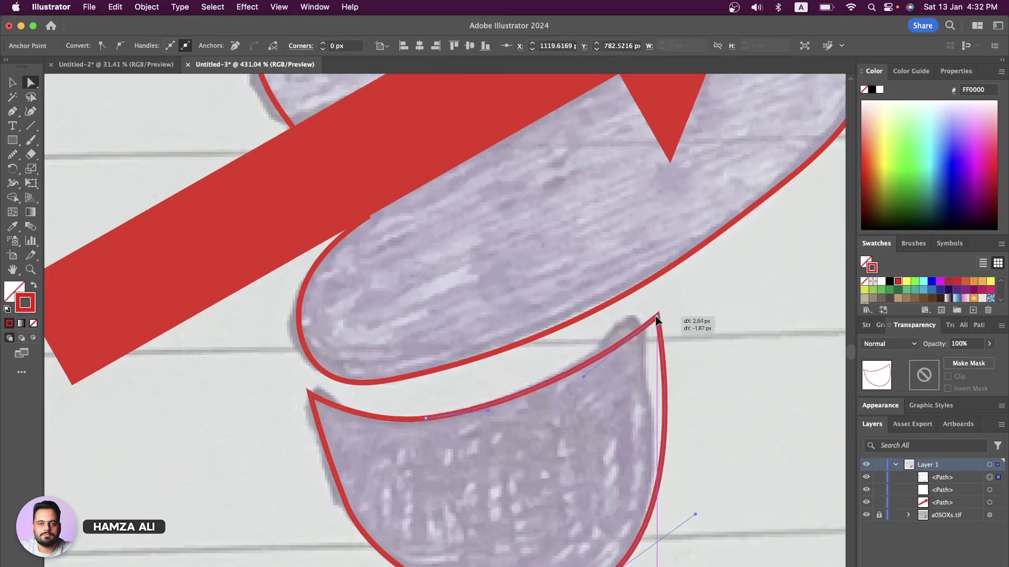
left_click_drag(654, 318, 653, 319)
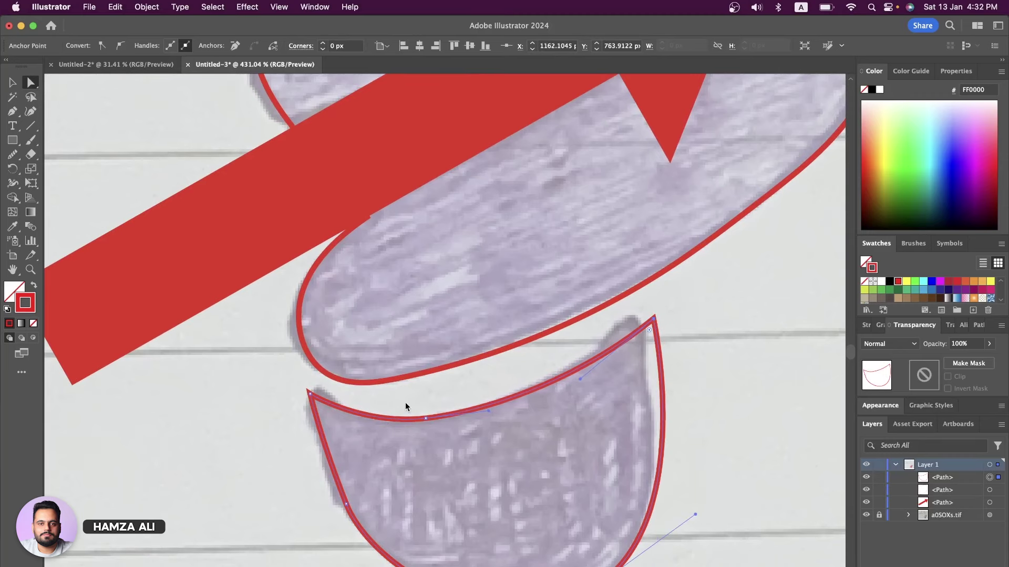
scroll(395, 436, "down", 3)
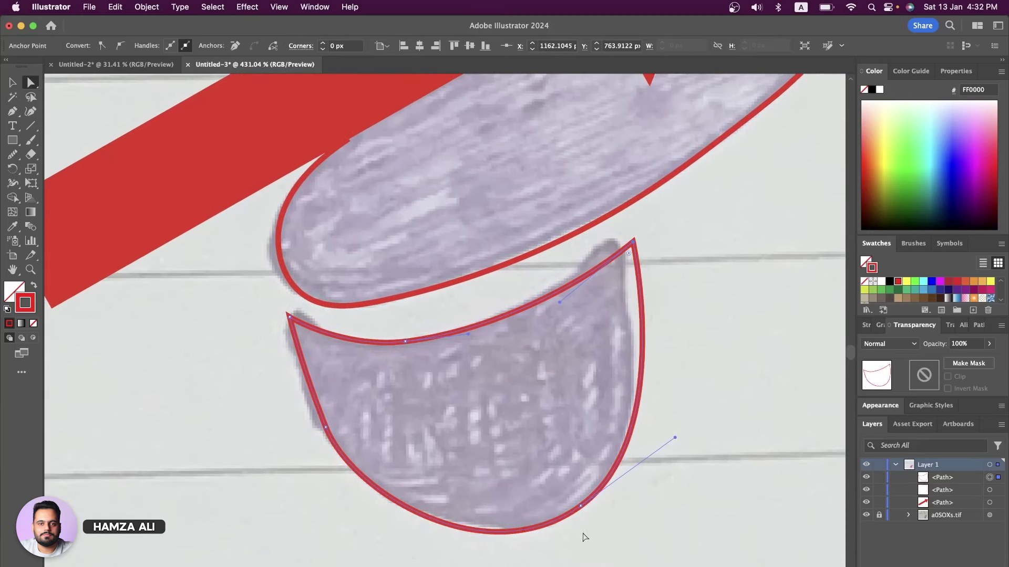
left_click(326, 428)
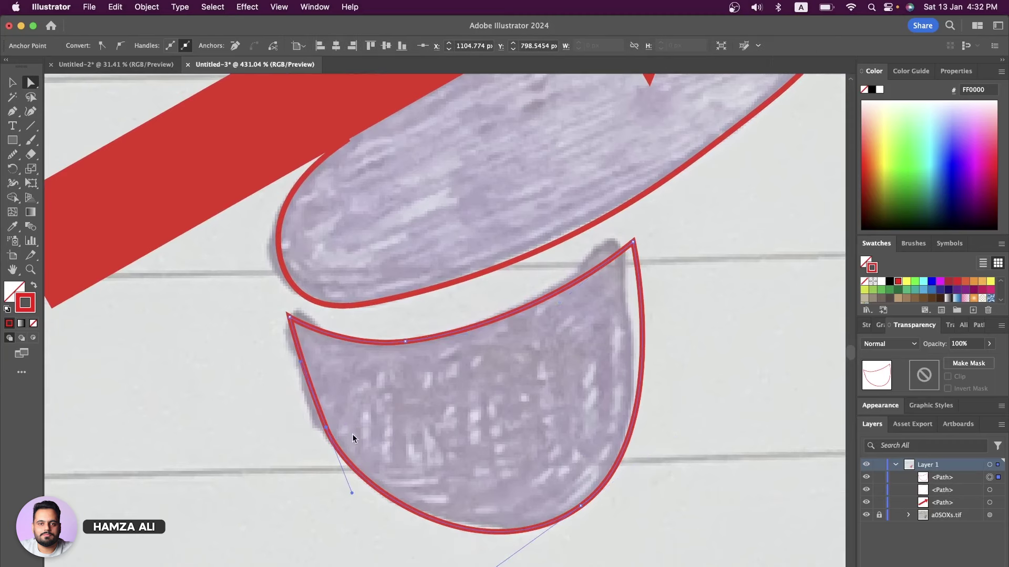
scroll(503, 532, "down", 1)
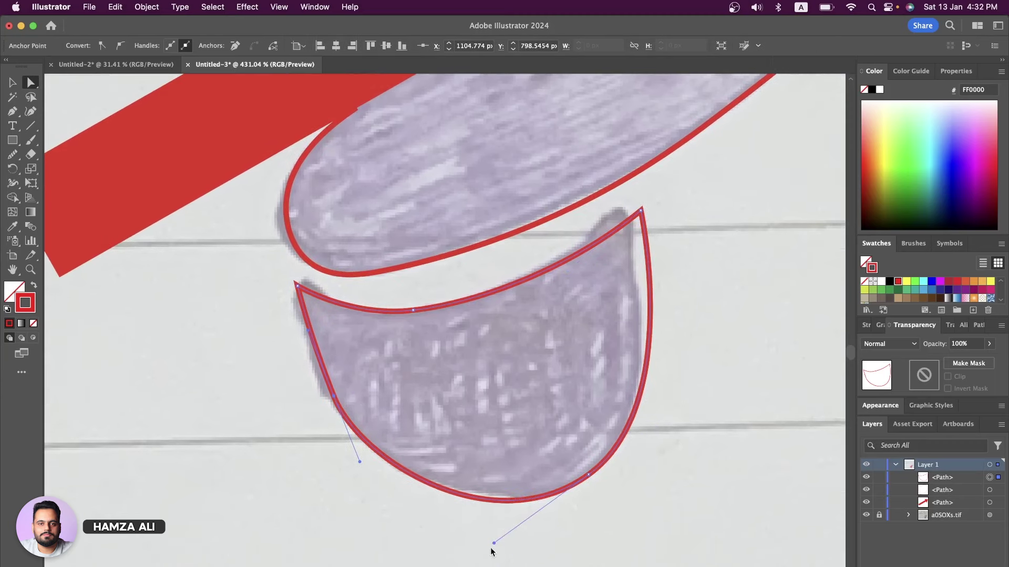
left_click_drag(493, 543, 493, 549)
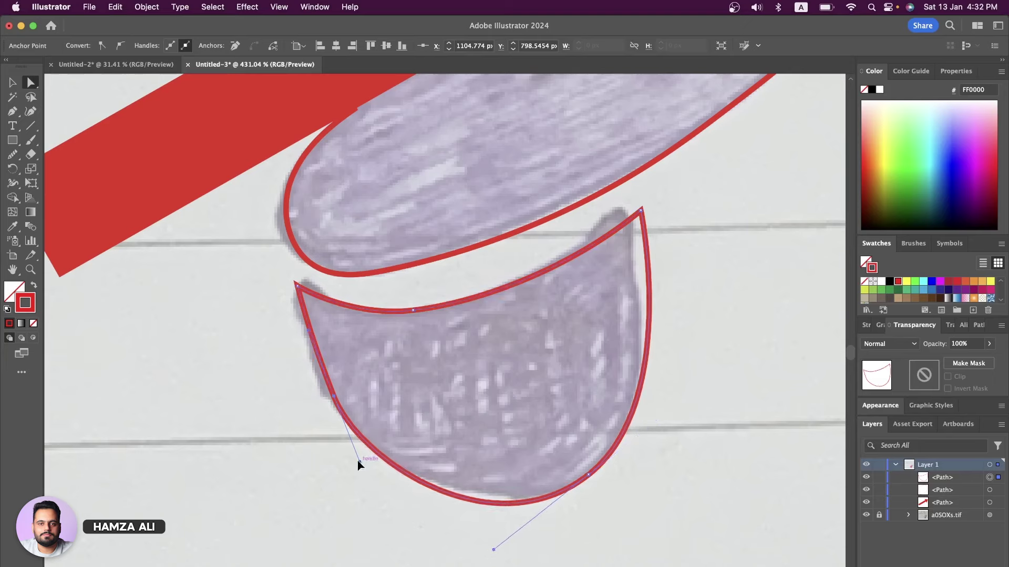
left_click_drag(358, 462, 364, 459)
left_click(430, 432)
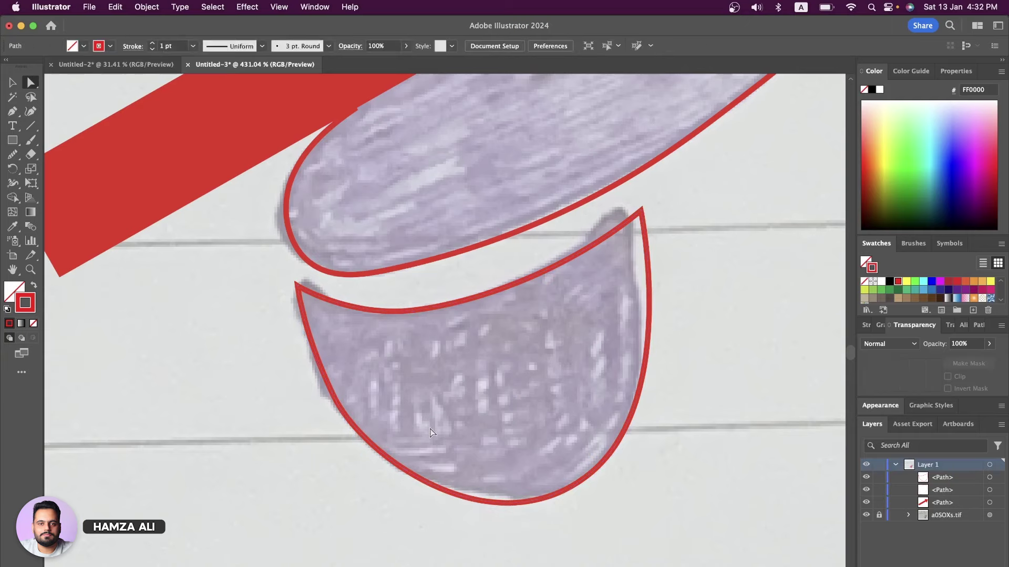
Step: Select the arrow and bulb outline and Alt-click the arrow with Shape Builder to cut it out
scroll(430, 428, "down", 3)
scroll(430, 428, "down", 3)
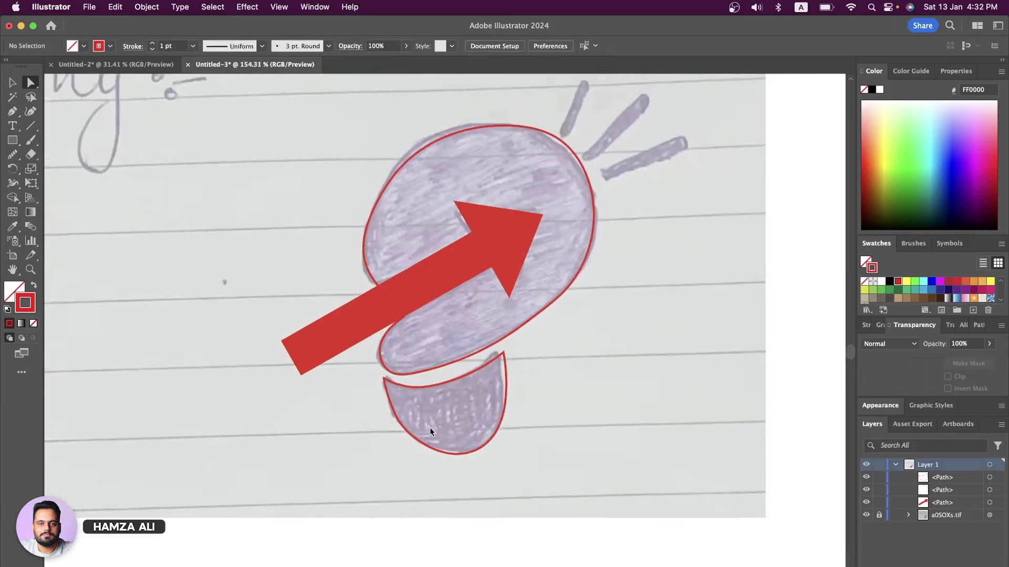
scroll(641, 161, "down", 2)
scroll(641, 161, "up", 2)
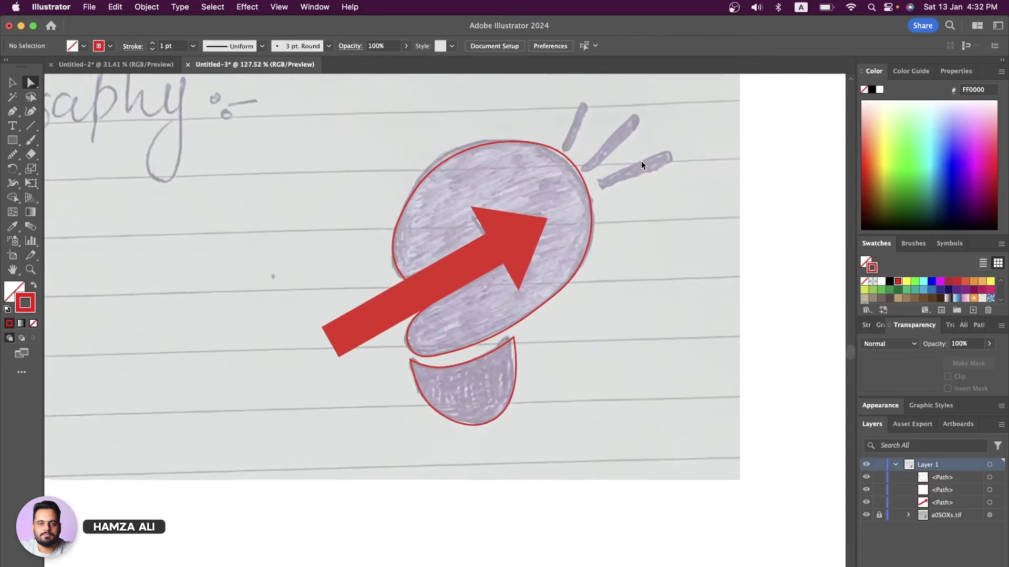
scroll(641, 161, "up", 1)
scroll(641, 161, "up", 2)
scroll(641, 161, "up", 2)
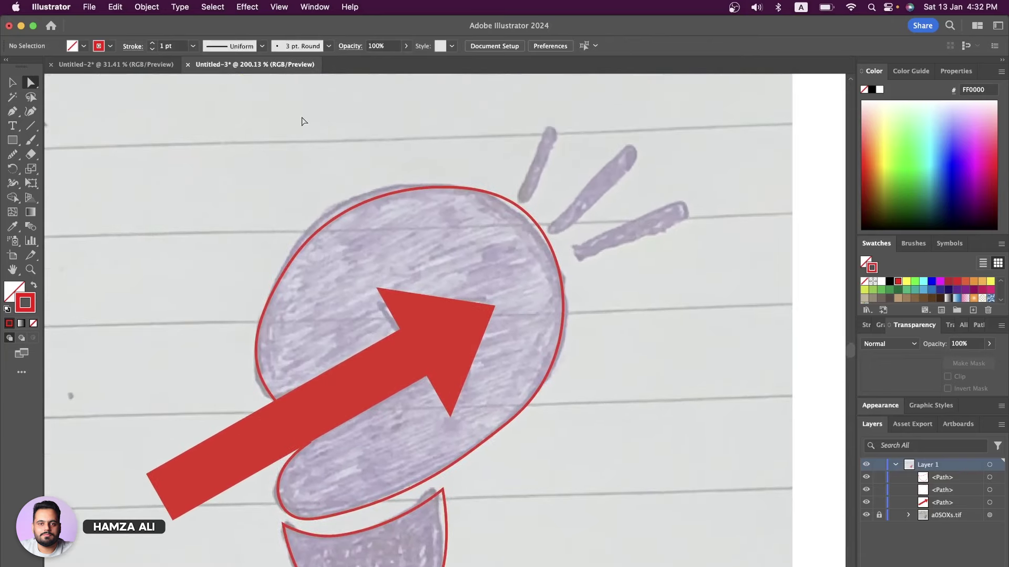
left_click(12, 83)
left_click(418, 424)
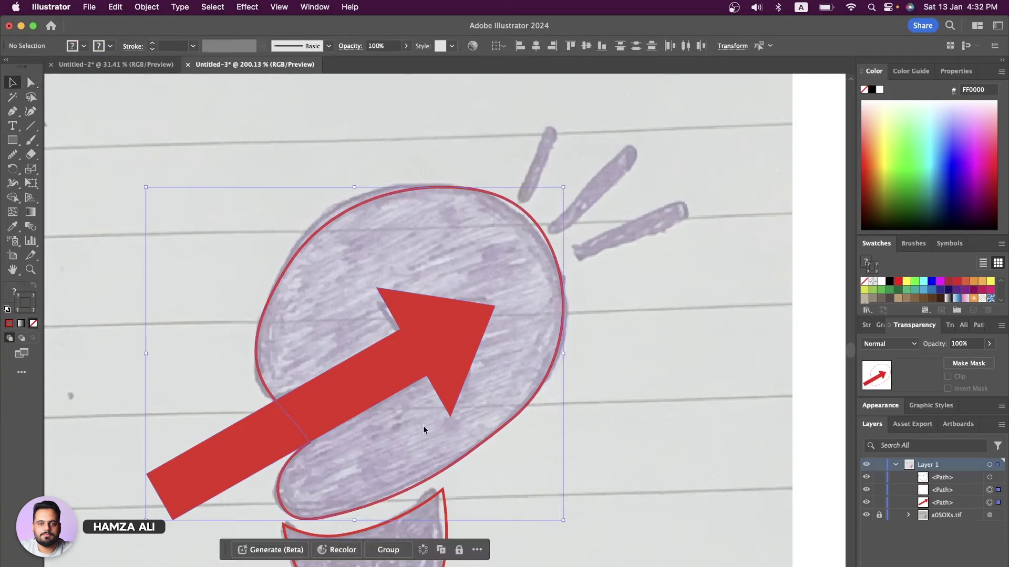
left_click(12, 197)
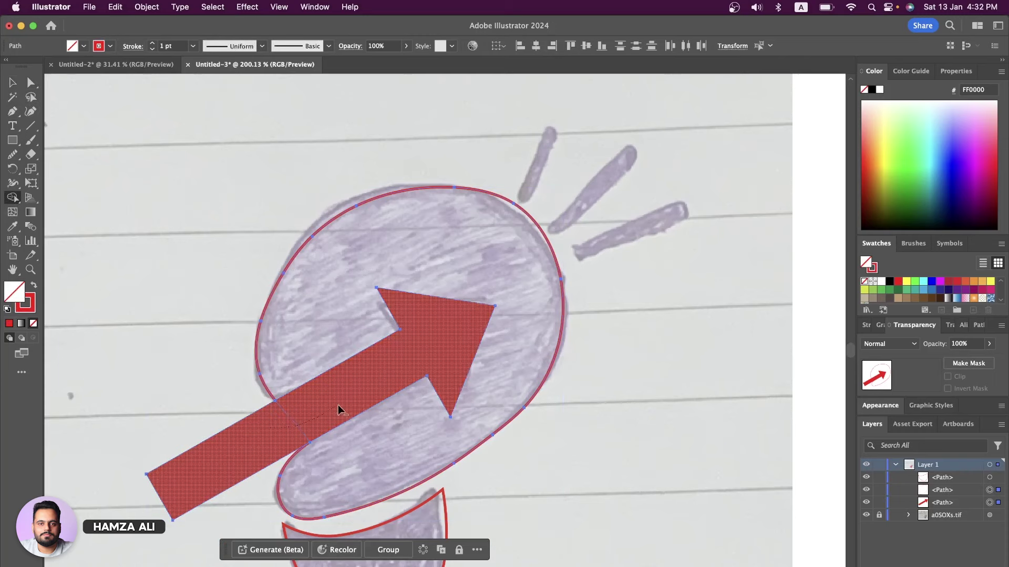
left_click(373, 385, "alt")
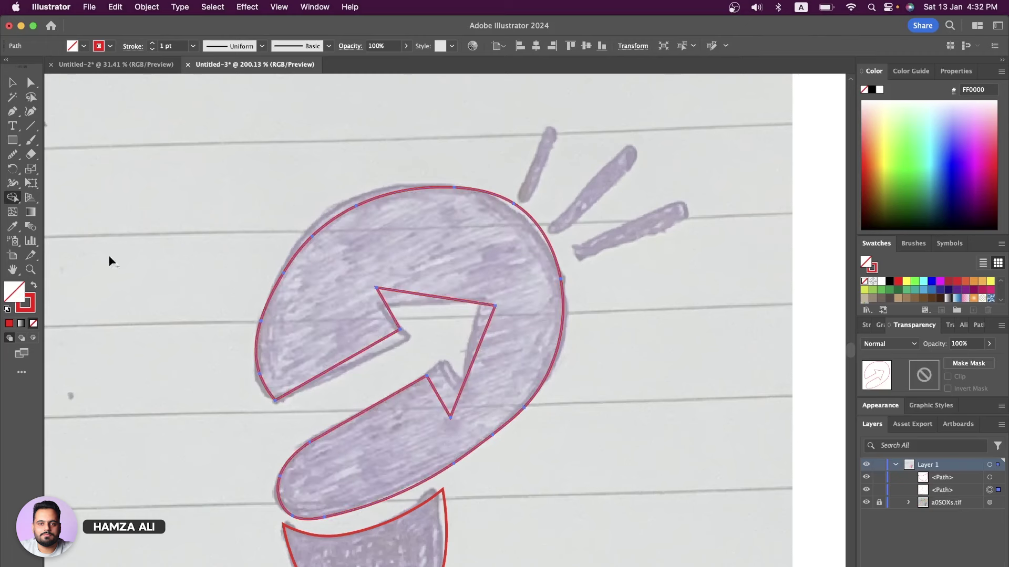
Step: Round the bulb outline's lower-left corner with the corner widget
left_click(29, 82)
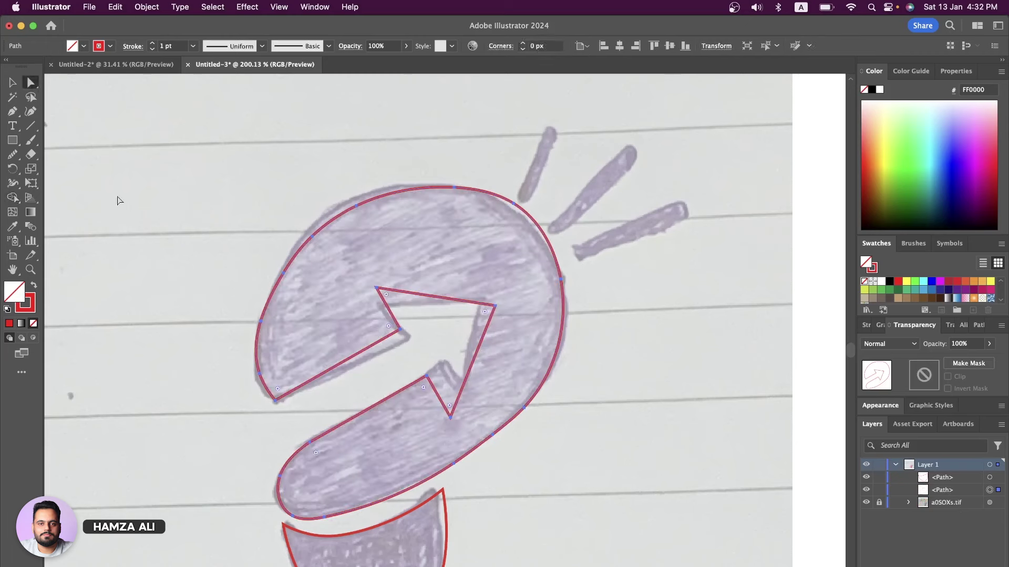
left_click(275, 398)
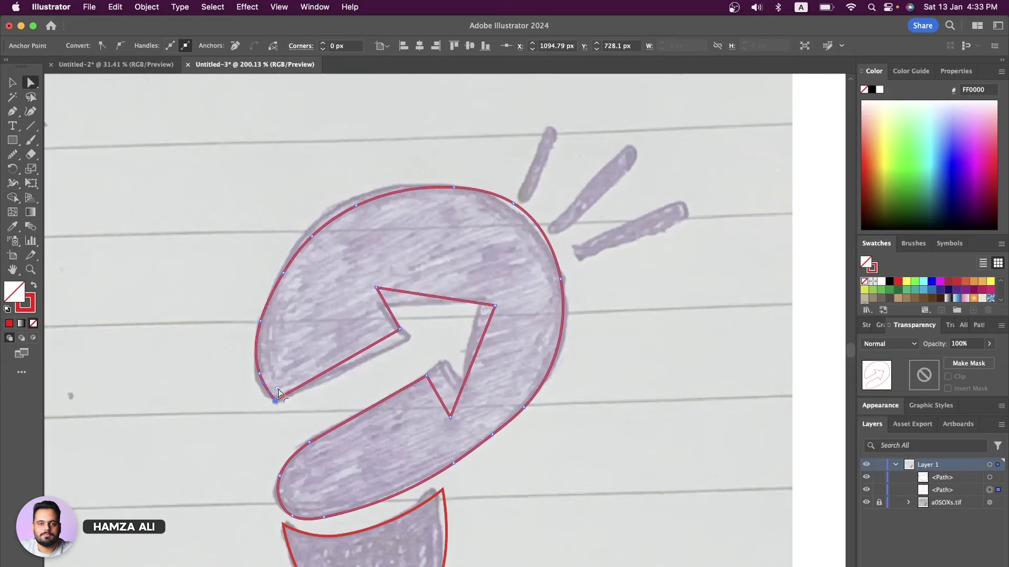
left_click_drag(278, 390, 312, 357)
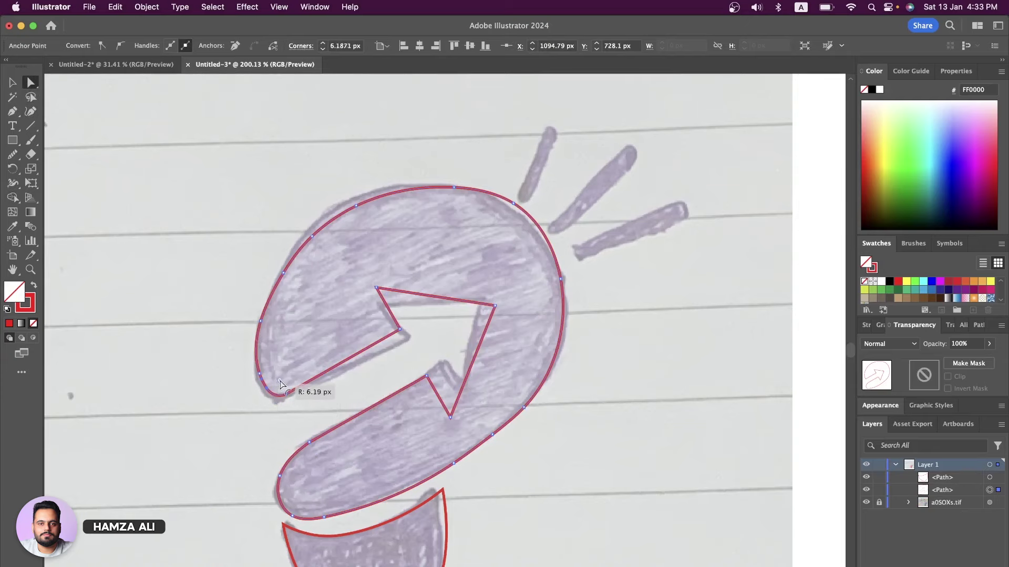
left_click(210, 418)
scroll(210, 417, "down", 2, "alt")
scroll(210, 418, "down", 2, "alt")
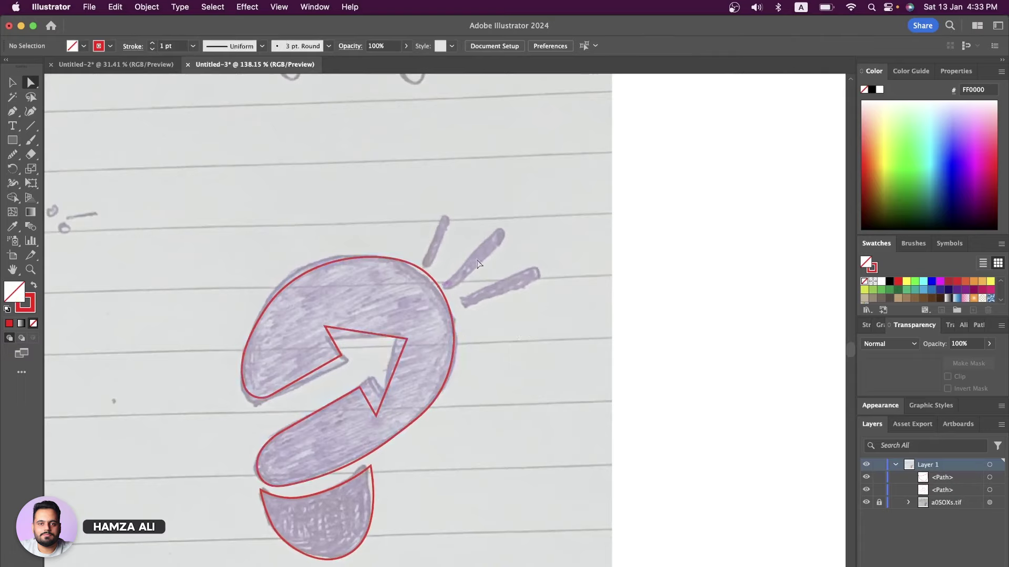
Step: Trace the leftmost sketched ray with a straight red pen line
left_click(13, 113)
scroll(434, 223, "up", 1, "alt")
scroll(433, 224, "up", 2, "alt")
scroll(434, 224, "up", 2, "alt")
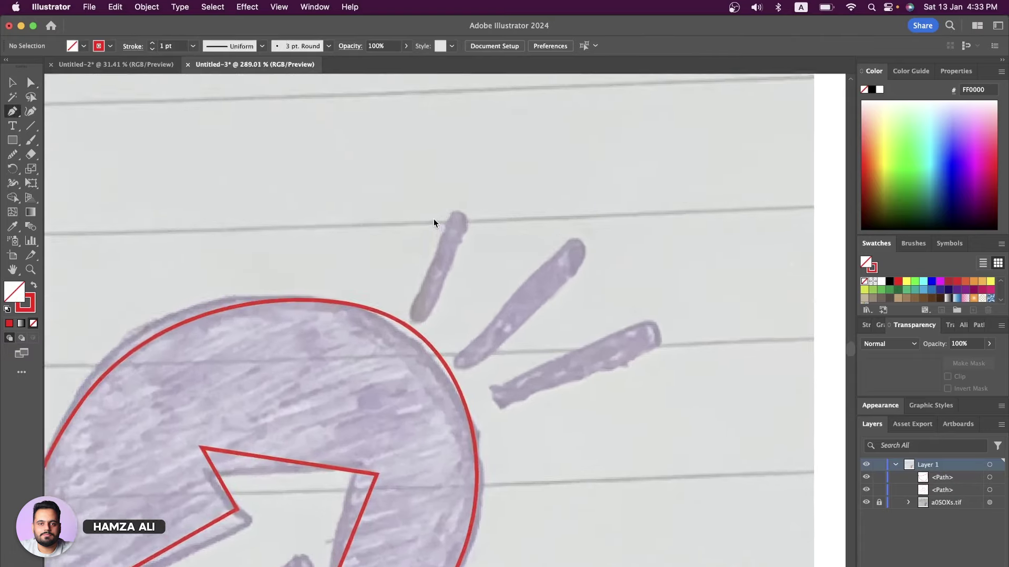
scroll(433, 224, "up", 2, "alt")
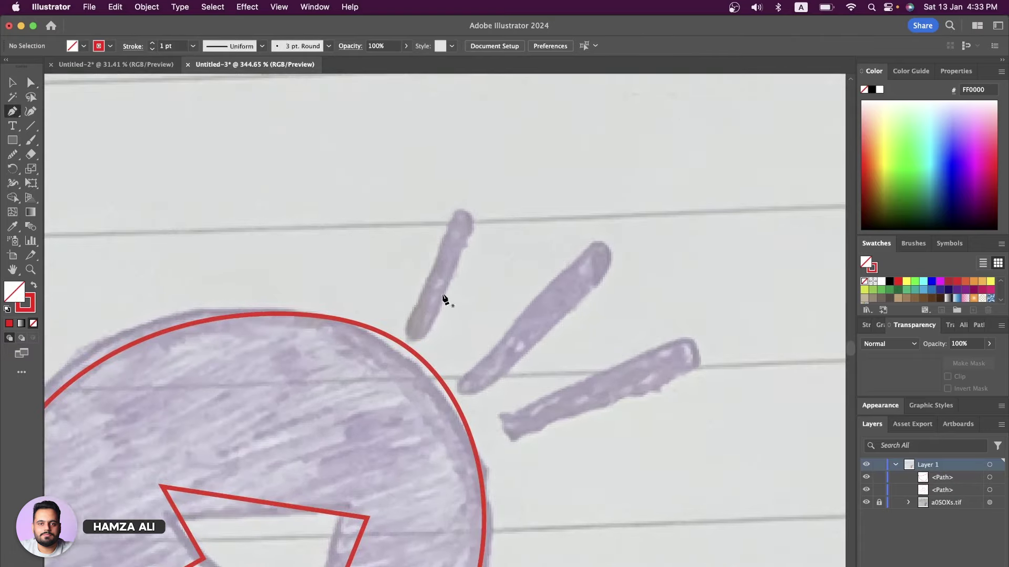
left_click(415, 335)
left_click(471, 202)
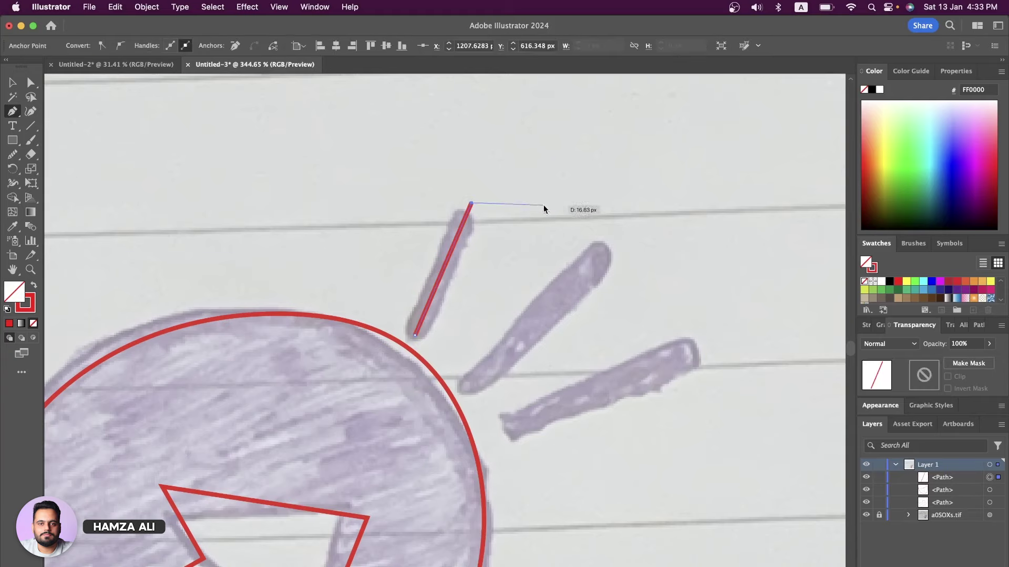
key("Escape")
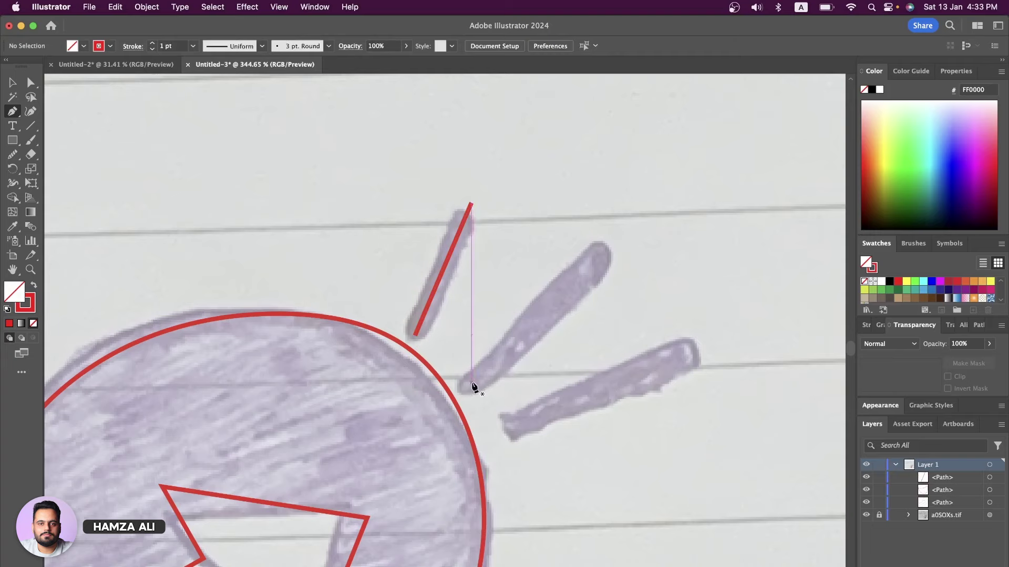
Step: Trace the middle and bottom rays with straight red lines
left_click(472, 382)
left_click(611, 246)
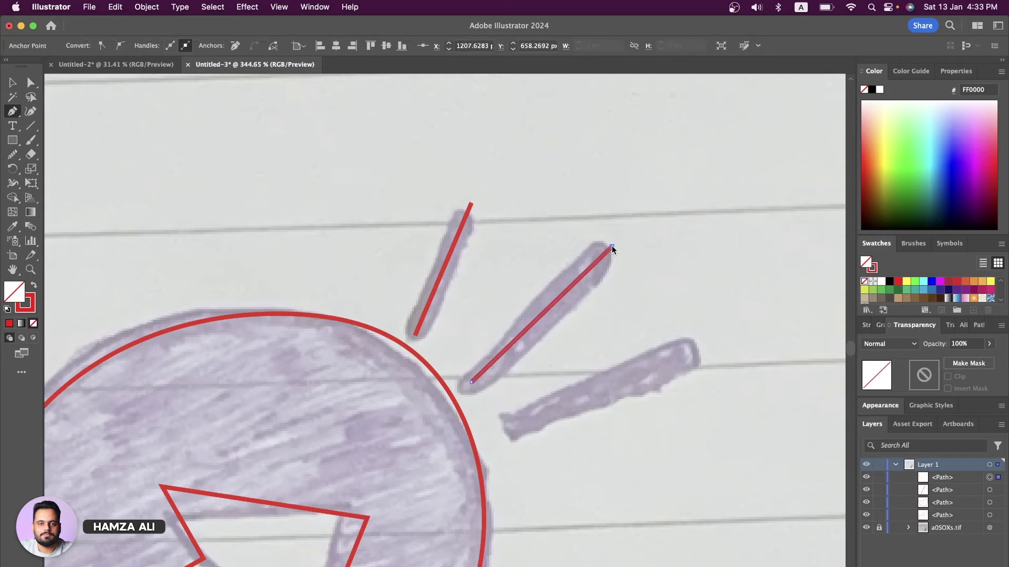
key("Escape")
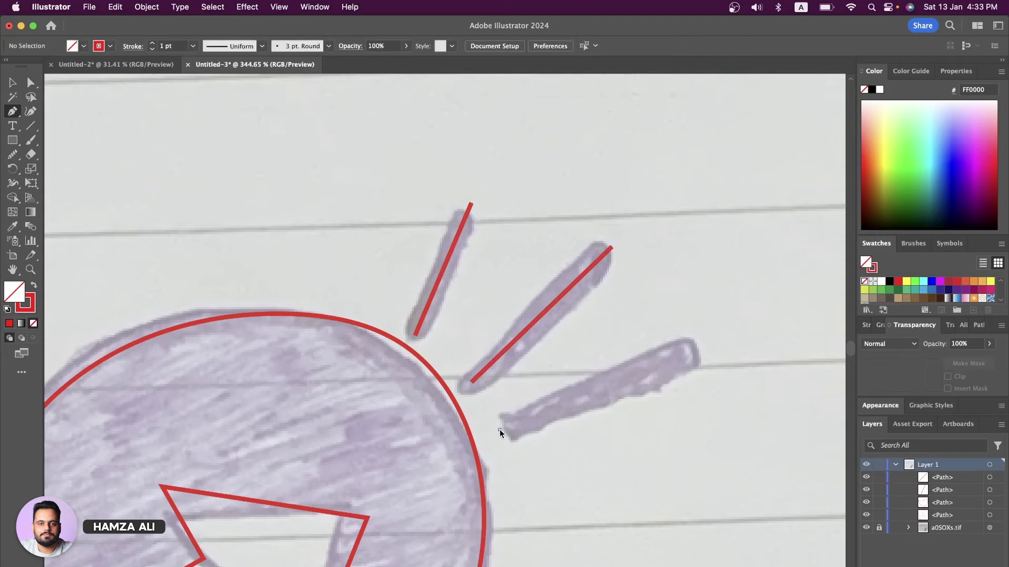
left_click(499, 430)
left_click(695, 352)
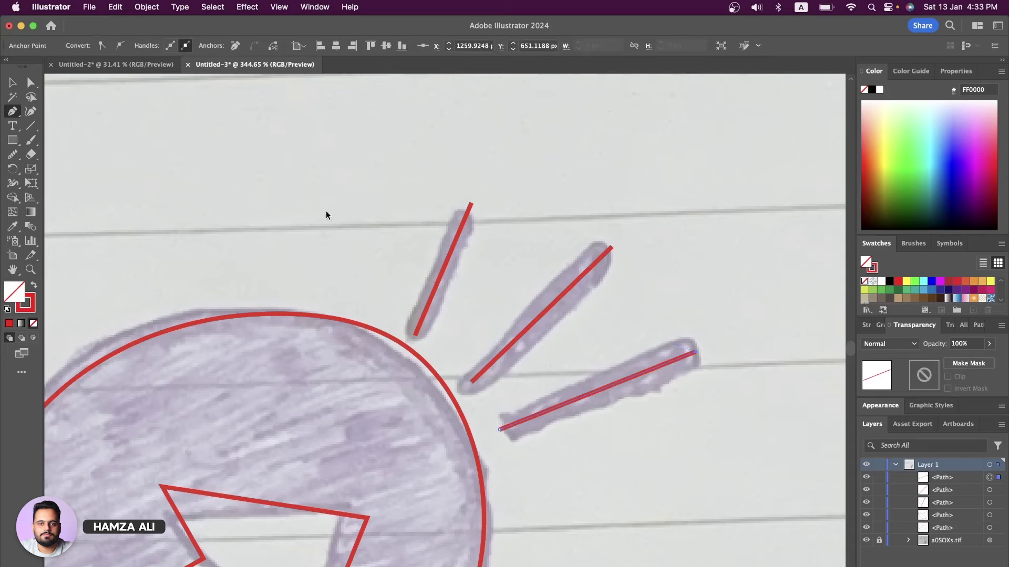
key("Escape")
left_click(14, 83)
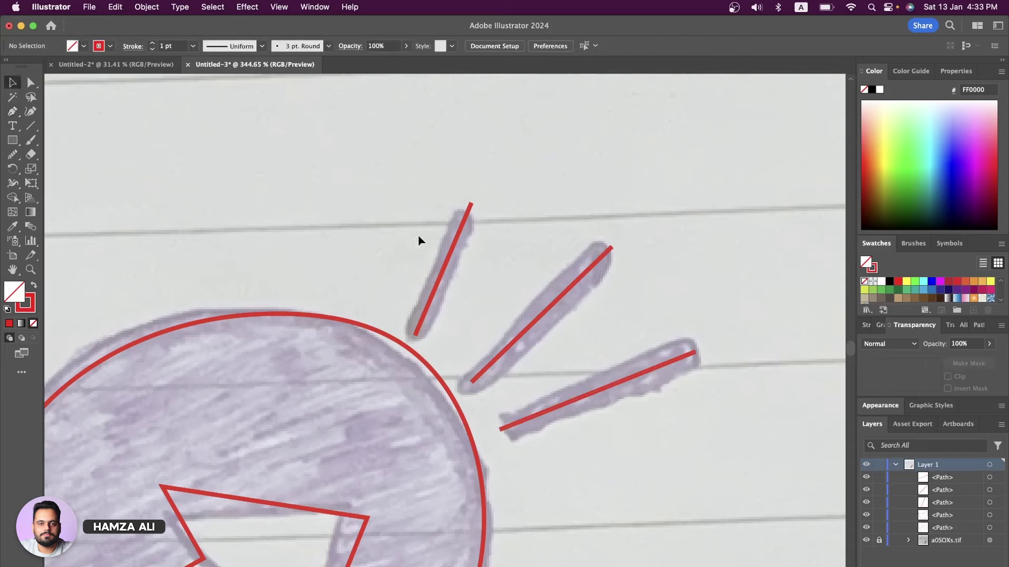
Step: Give the three red rays a 7 pt stroke with Round Join and Round Cap
left_click_drag(713, 358, 712, 356)
left_click_drag(574, 229, 573, 226)
left_click(465, 217, "shift")
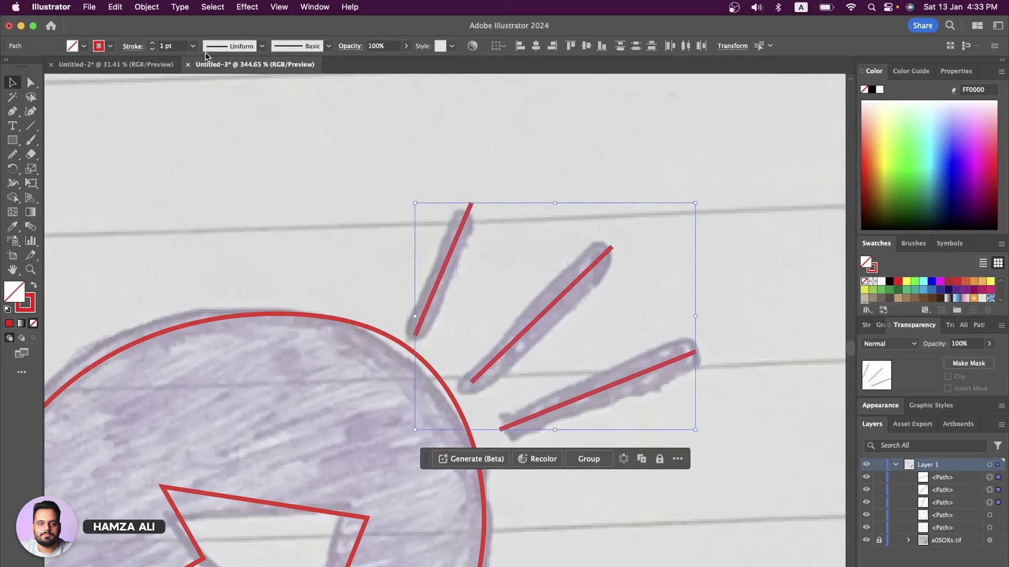
double_click(179, 47)
type("8")
key("Return")
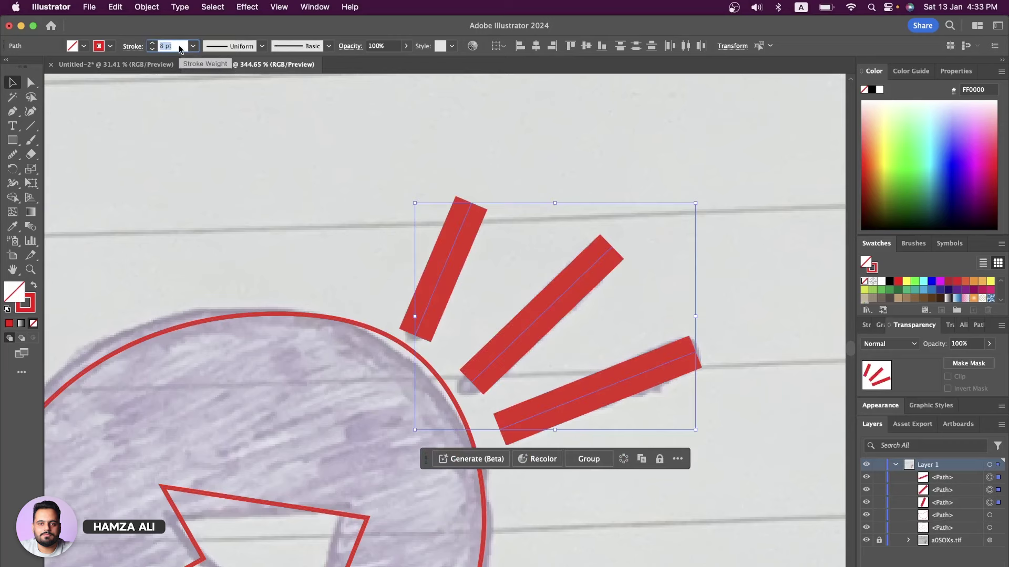
key("Down")
left_click(131, 47)
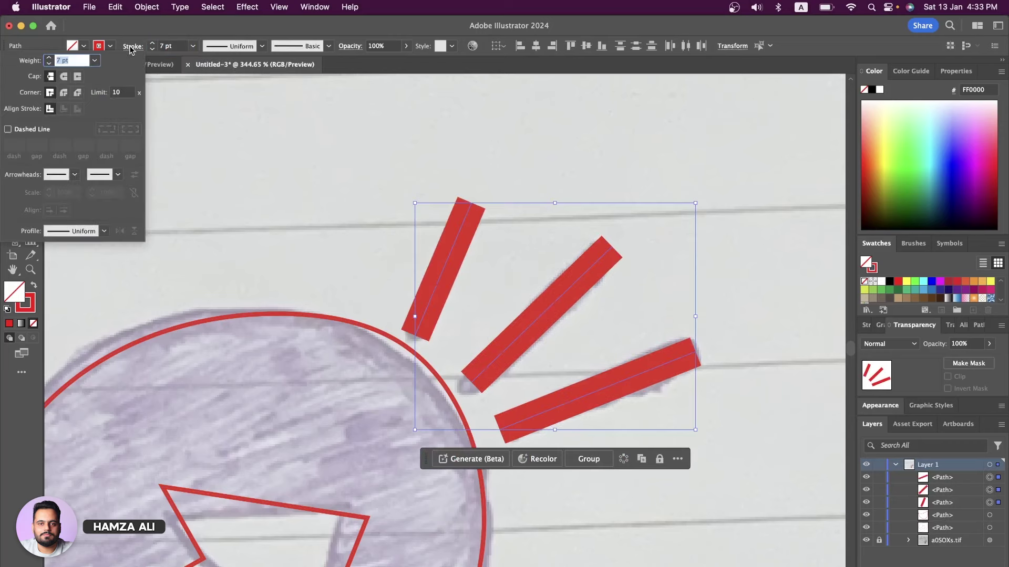
left_click(64, 92)
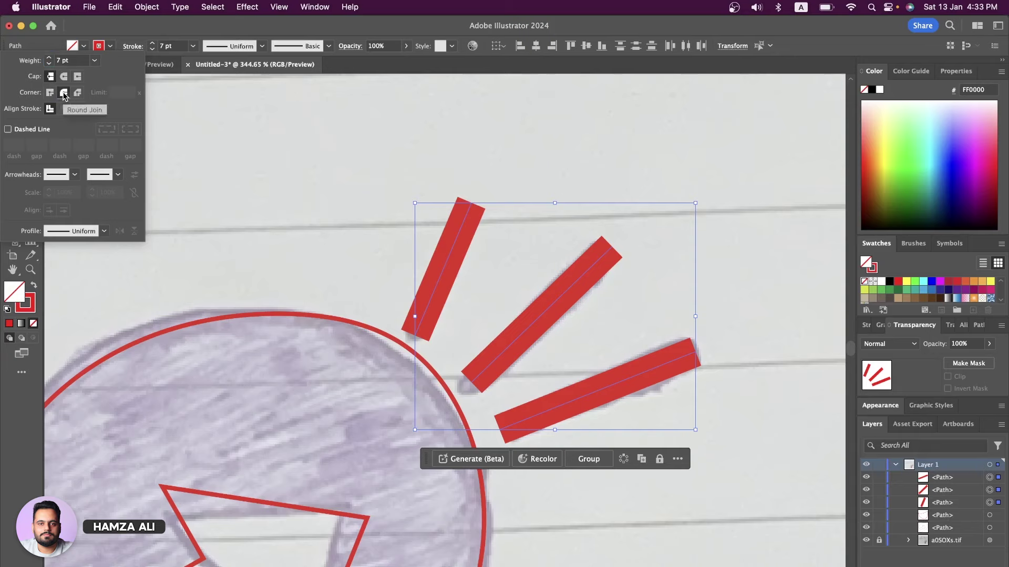
left_click(64, 77)
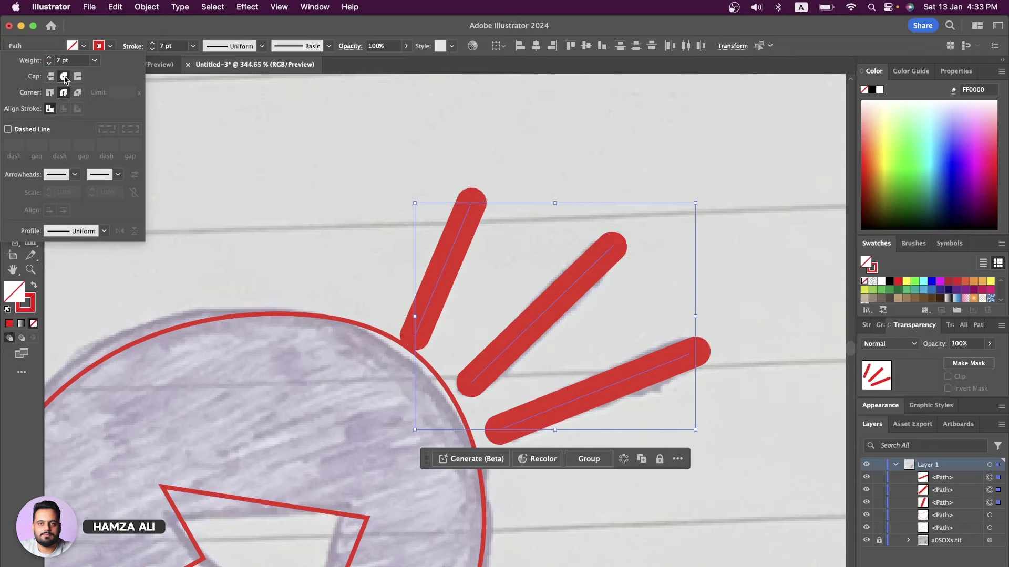
left_click(400, 234)
Step: Nudge the top, middle and bottom rays each up and to the right beside the bulb
left_click(499, 252)
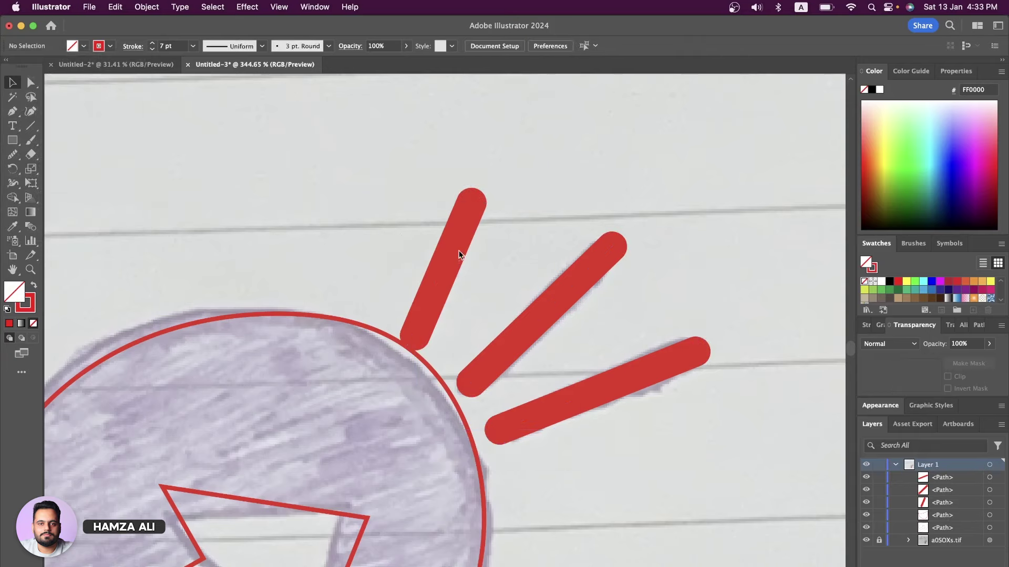
left_click_drag(459, 251, 470, 235)
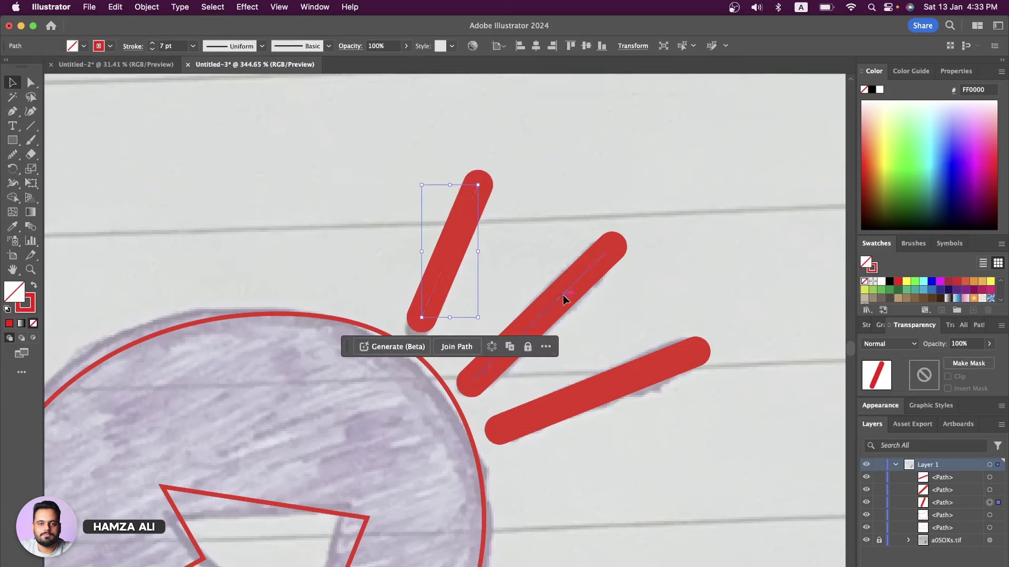
left_click_drag(563, 299, 575, 289)
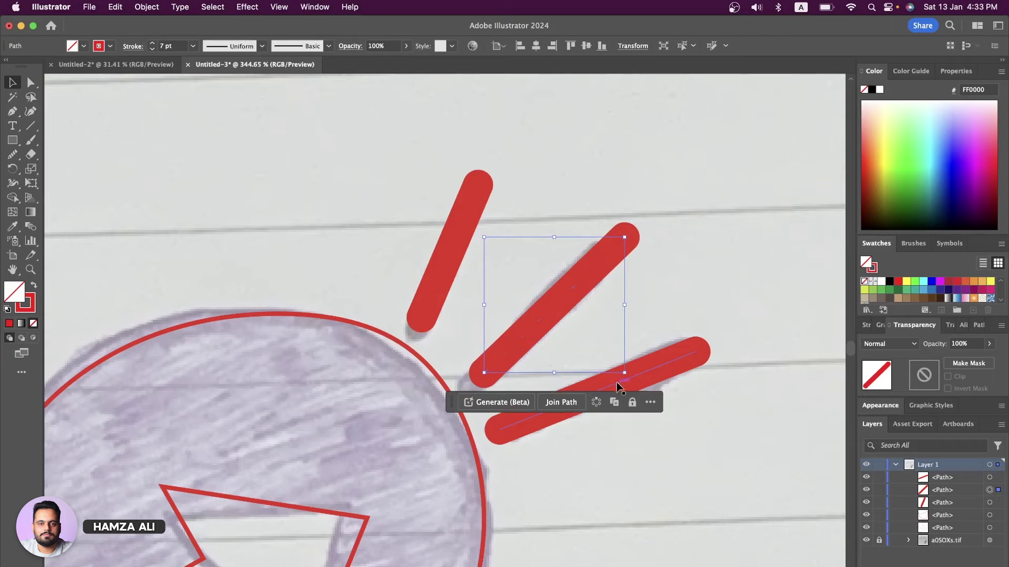
left_click_drag(616, 385, 633, 378)
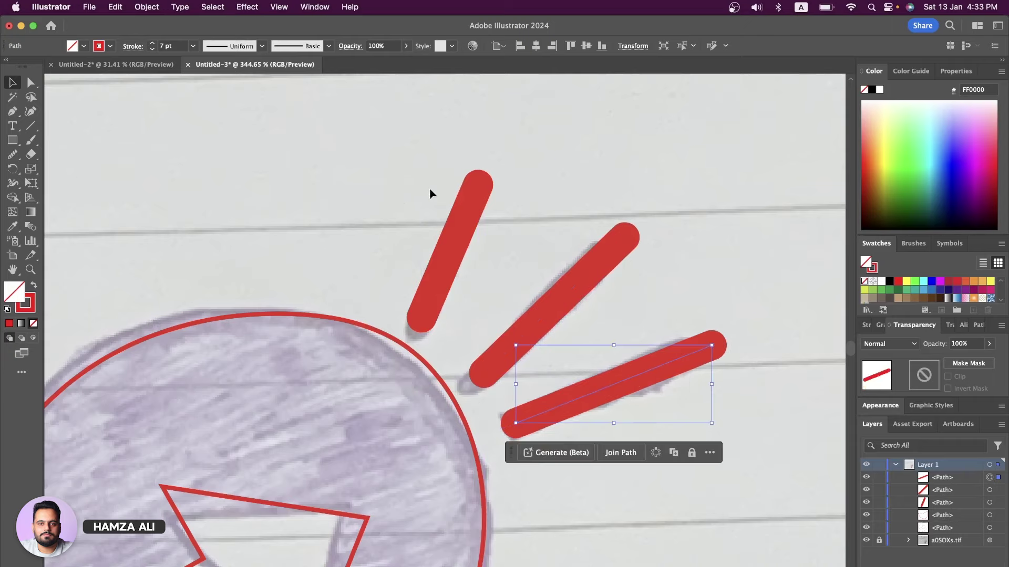
left_click(447, 210)
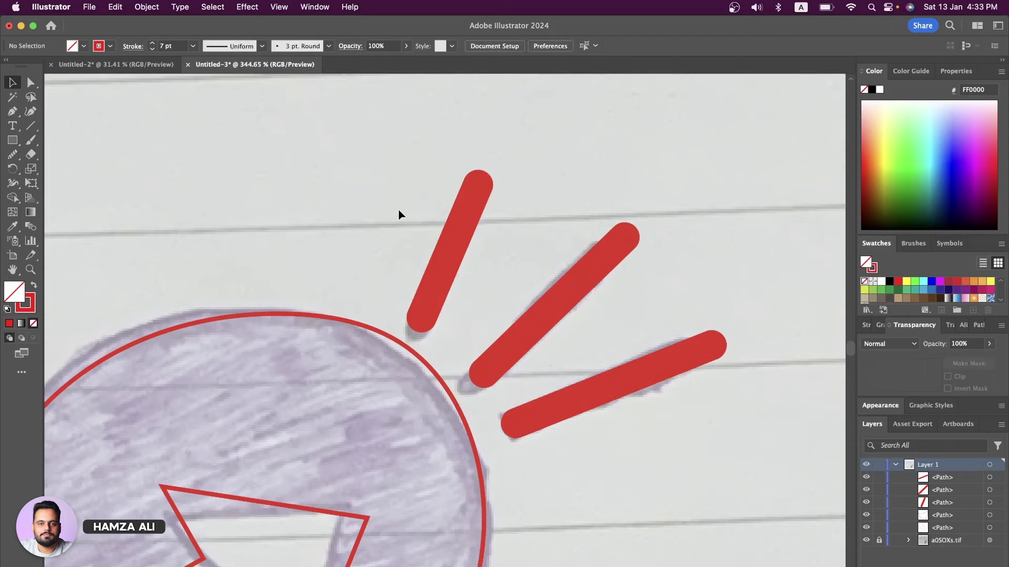
scroll(398, 210, "down", 5)
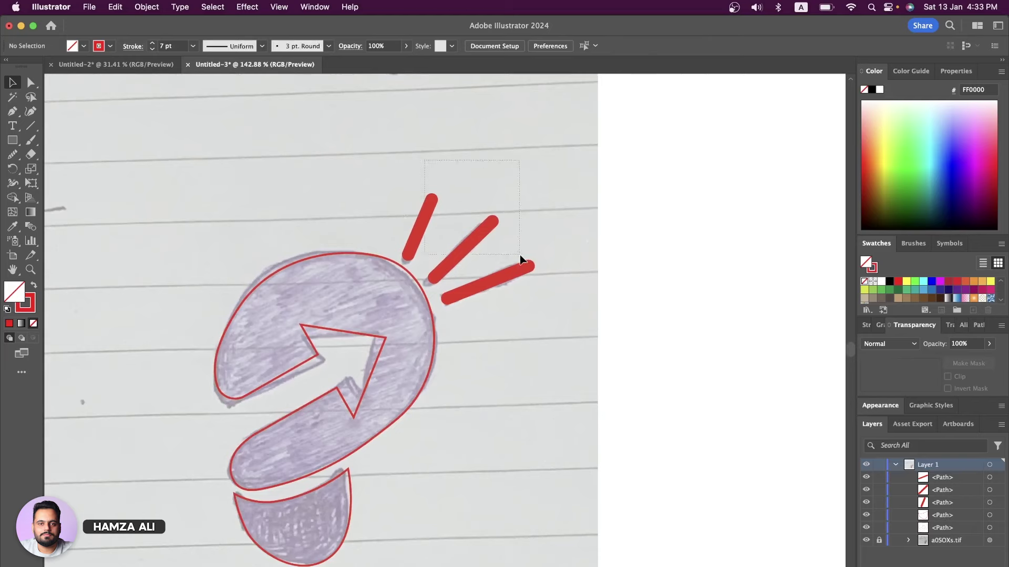
Step: Expand the three ray strokes into filled shapes with Object > Expand
left_click_drag(519, 254, 520, 251)
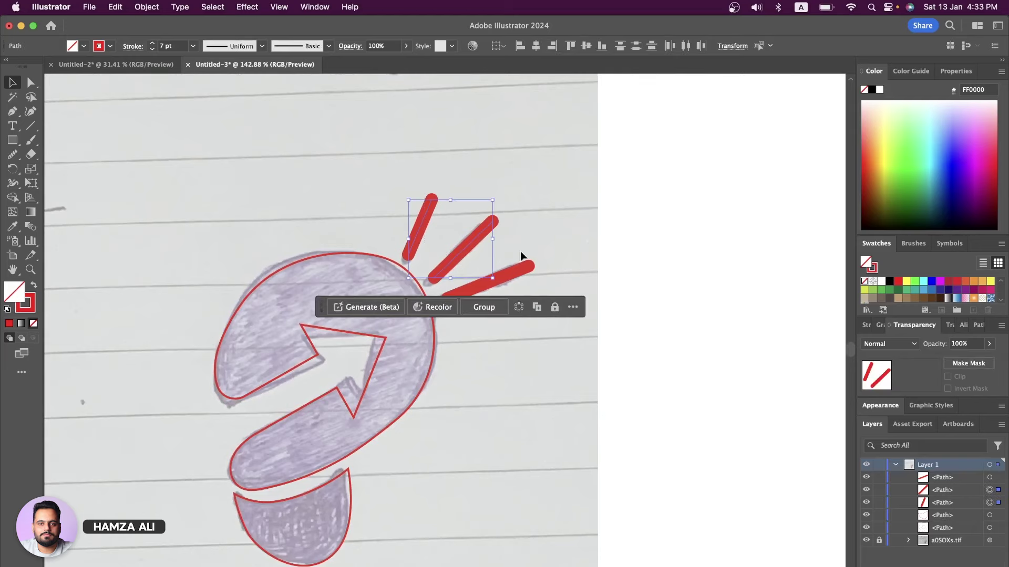
left_click(148, 7)
left_click(190, 170)
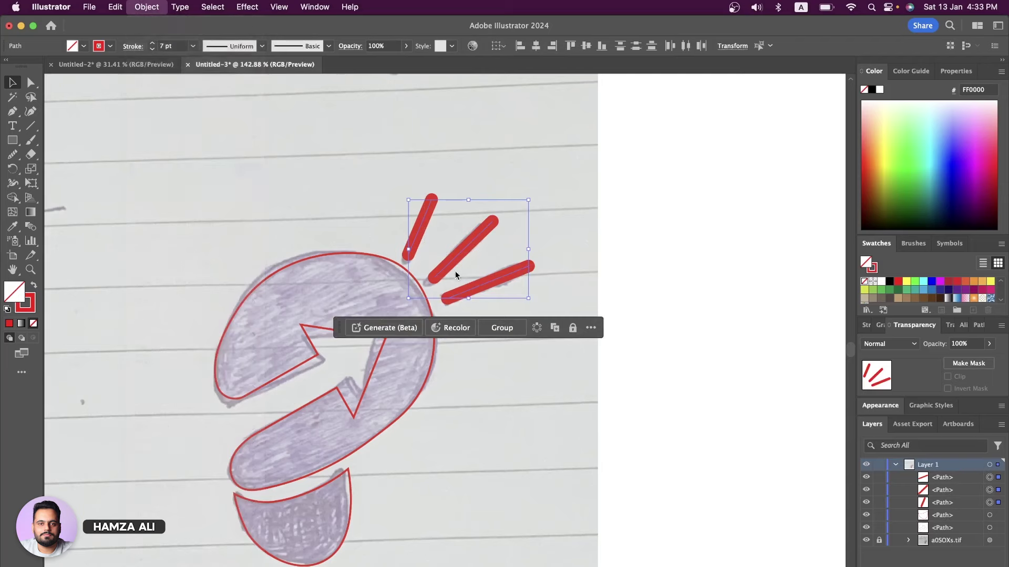
left_click(349, 329)
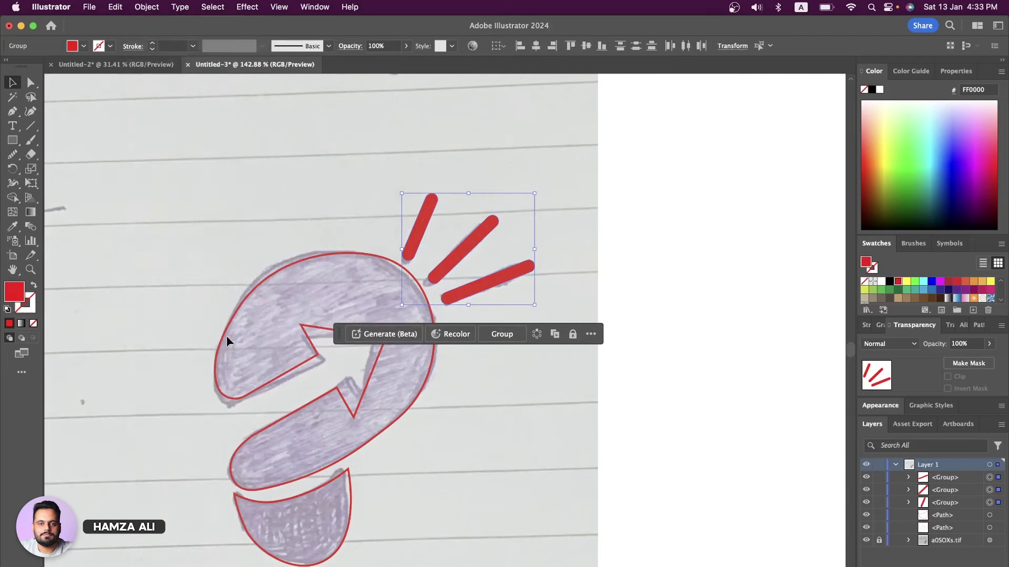
Step: Fill both bulb shapes solid red and set their stroke to None
left_click_drag(327, 521, 436, 363)
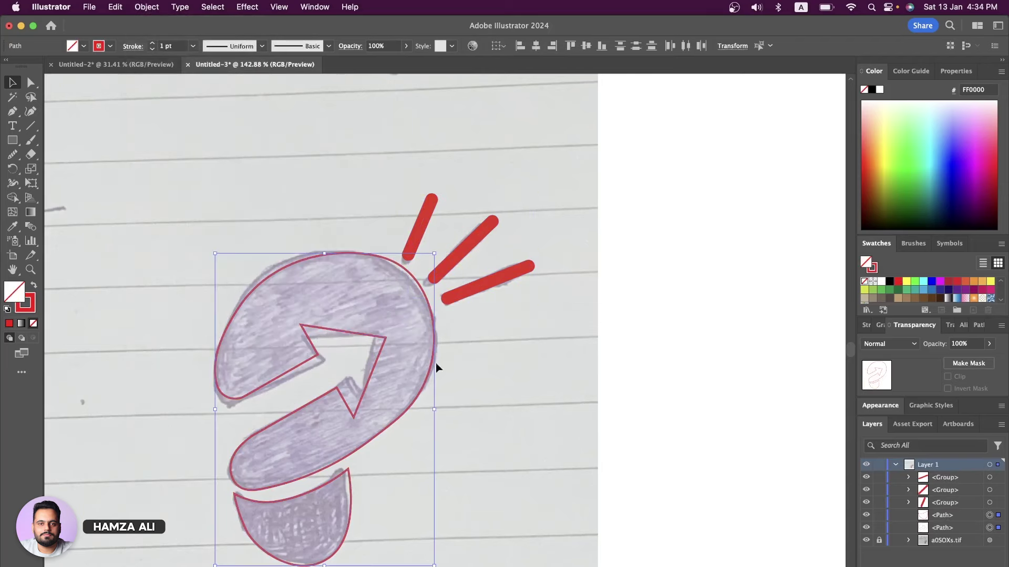
left_click(897, 284)
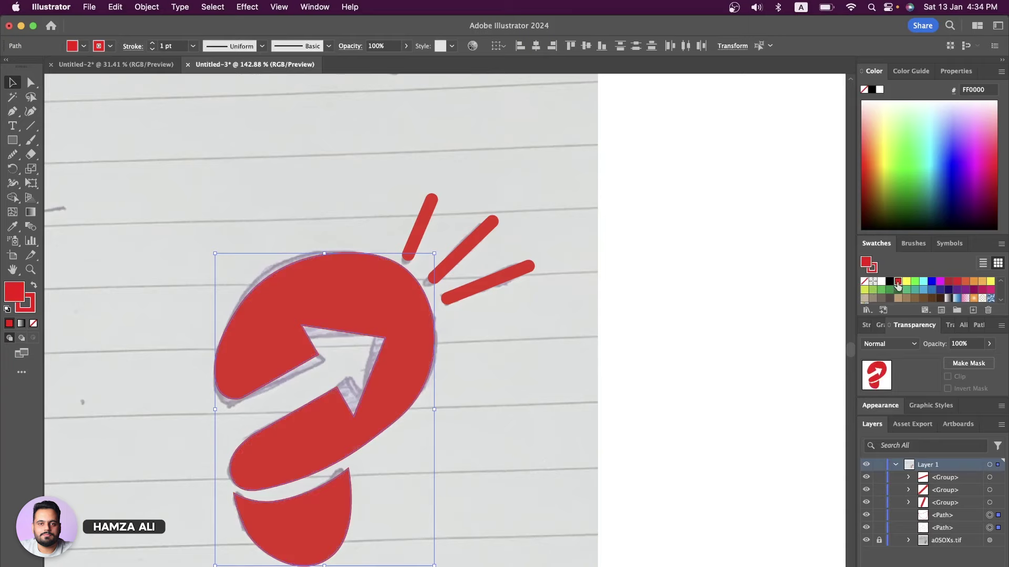
left_click(865, 283)
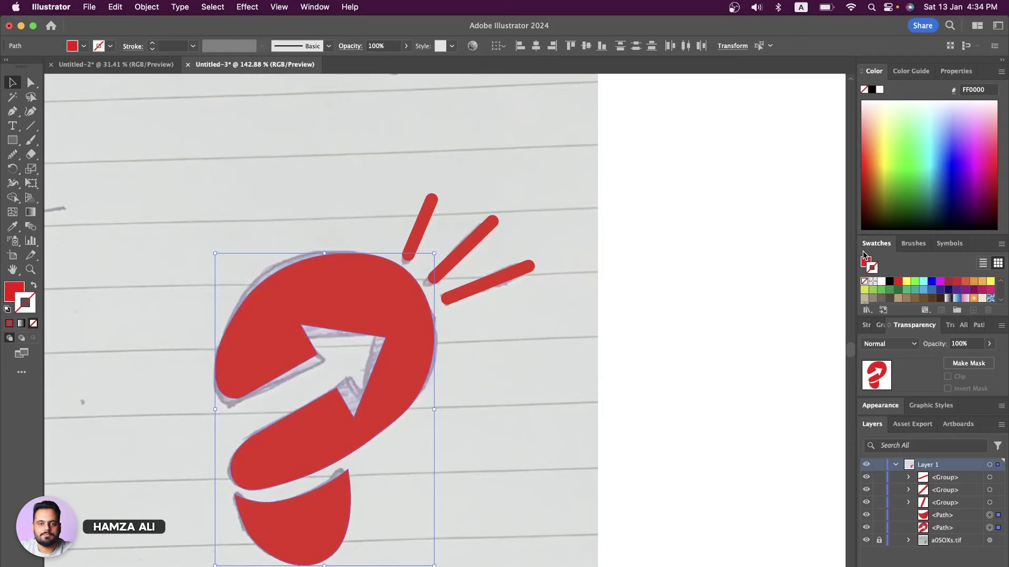
left_click(865, 263)
left_click(691, 291)
scroll(691, 289, "down", 1)
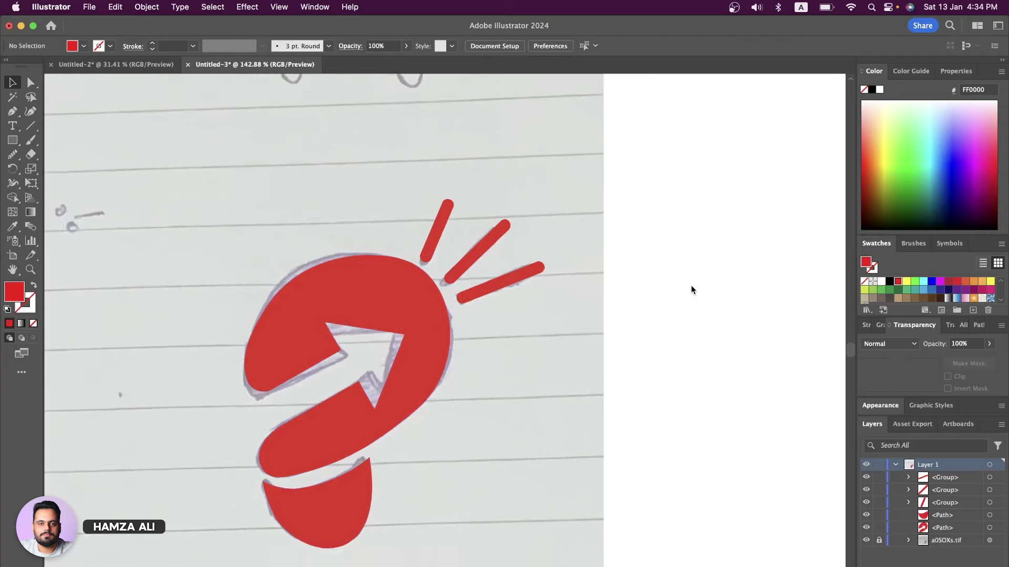
scroll(692, 289, "down", 1)
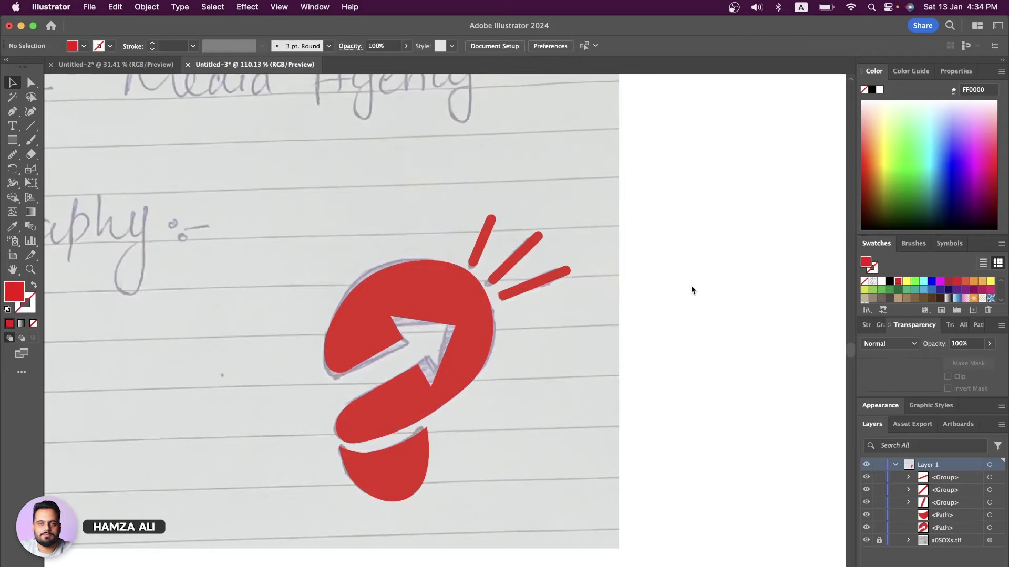
Step: Hide the sketch image and inspect the clean bulb shape's points
left_click(866, 541)
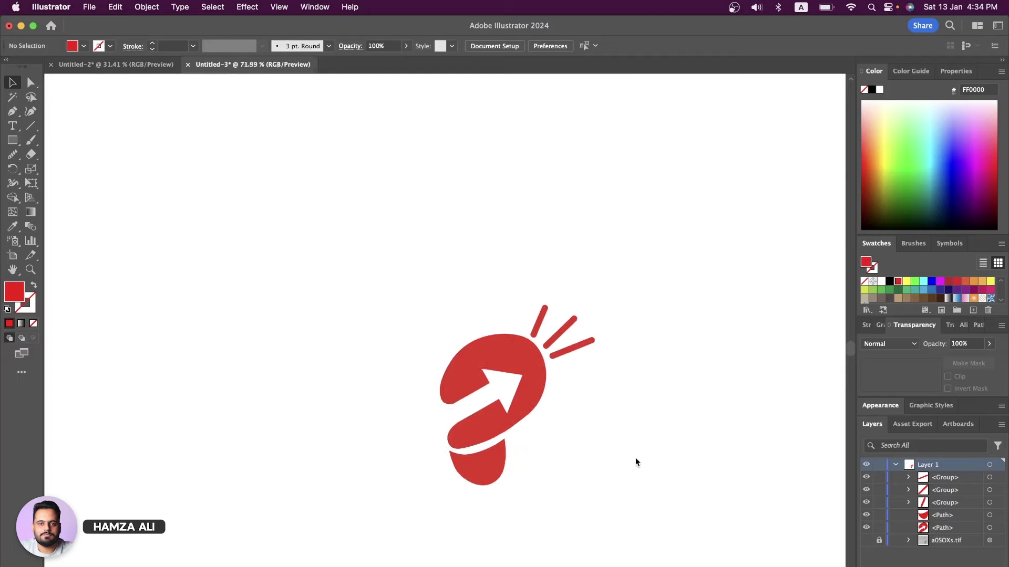
scroll(635, 458, "down", 2)
scroll(467, 472, "up", 2)
scroll(468, 471, "up", 3)
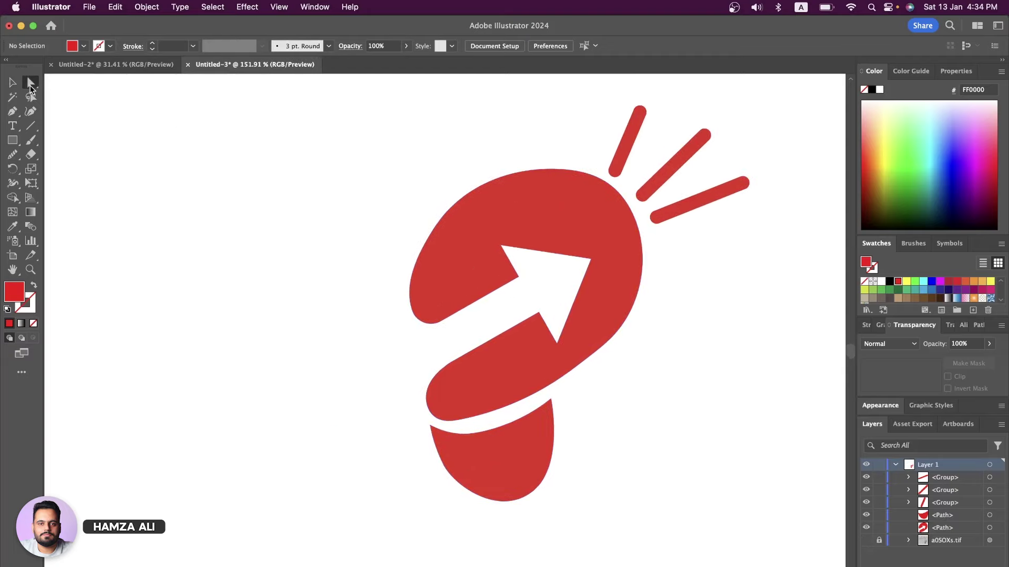
left_click(489, 217)
scroll(494, 213, "down", 1)
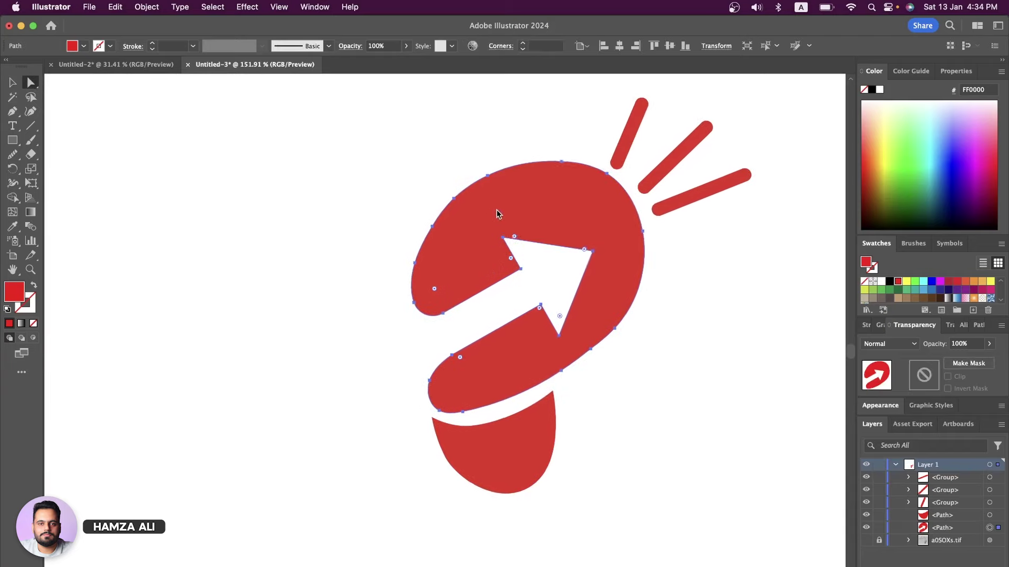
scroll(493, 219, "up", 2)
left_click(231, 169)
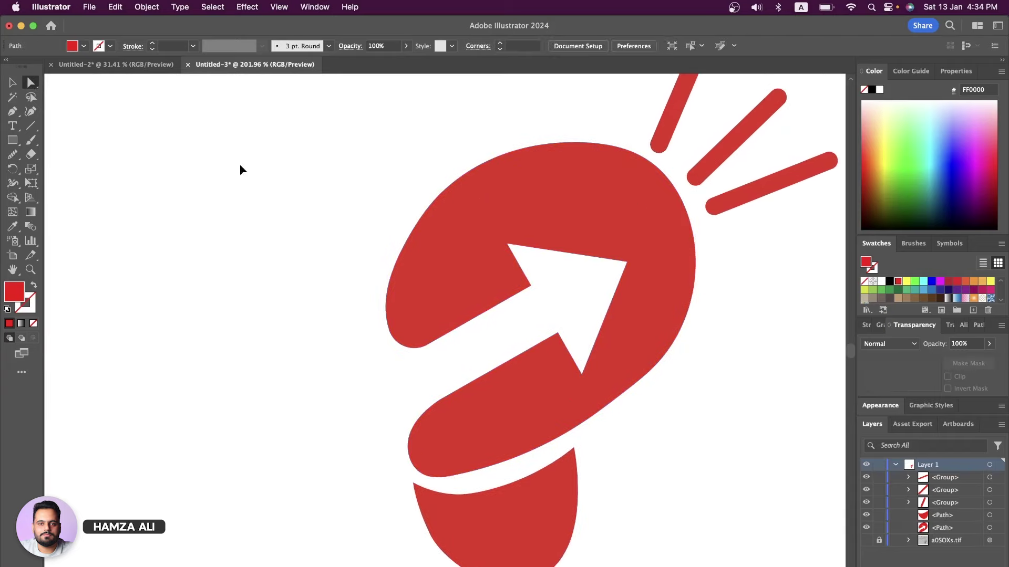
Step: Remove the stray single-point Pen path with an undo
key("p")
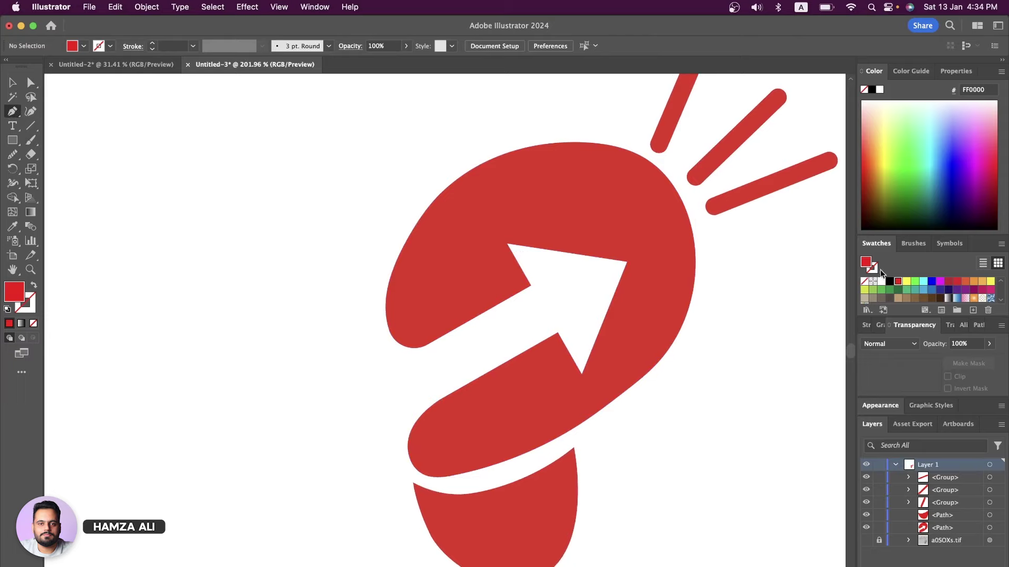
left_click(889, 282)
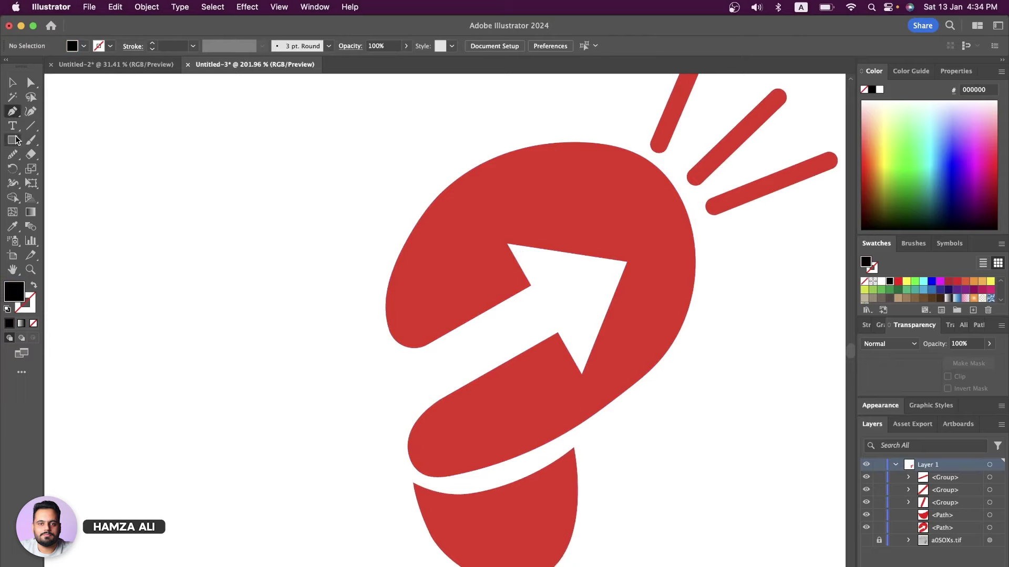
left_click(390, 277)
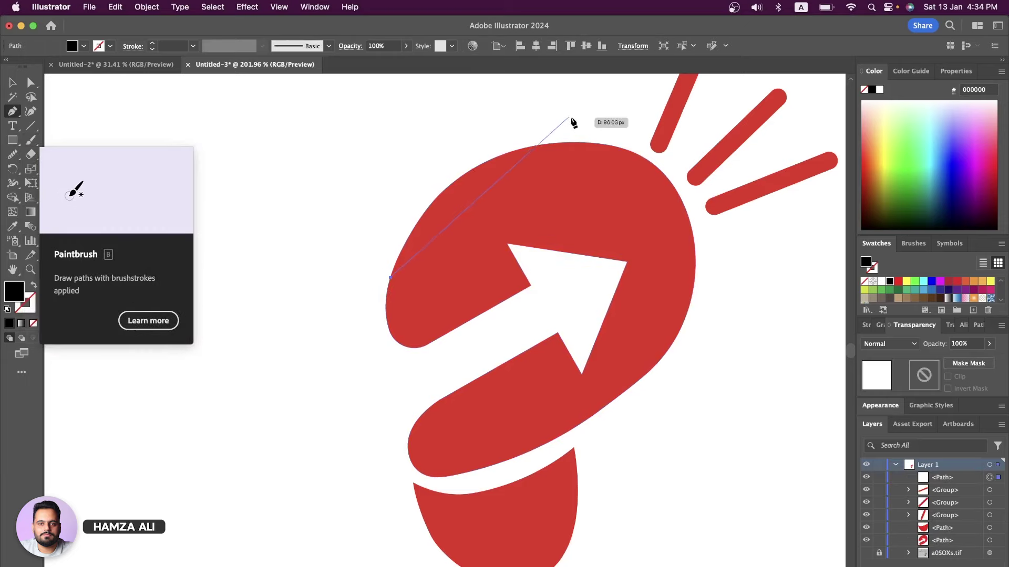
key("super+z")
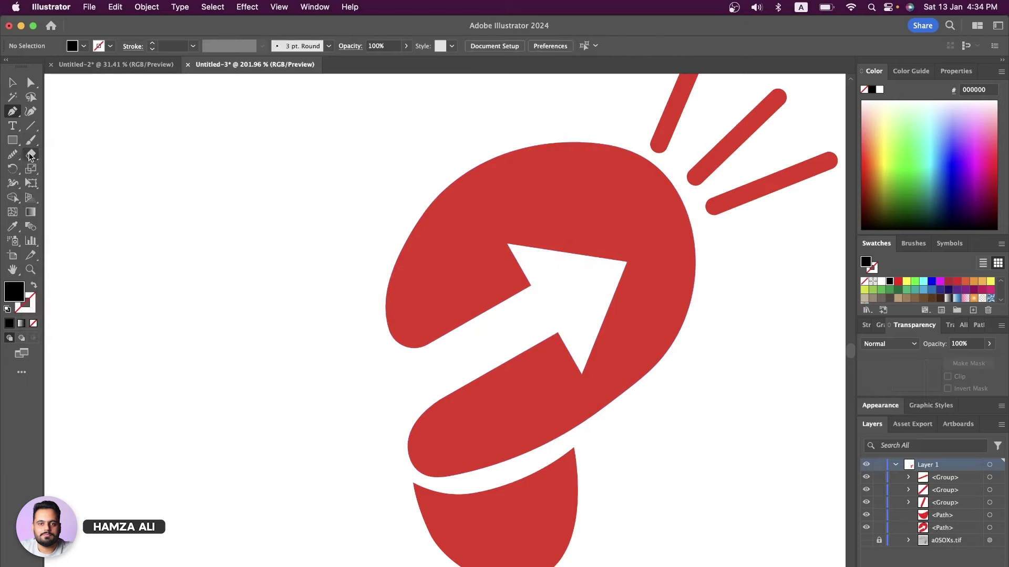
Step: Draw a circle over the red bulb with no fill and a black outline
left_click(12, 140)
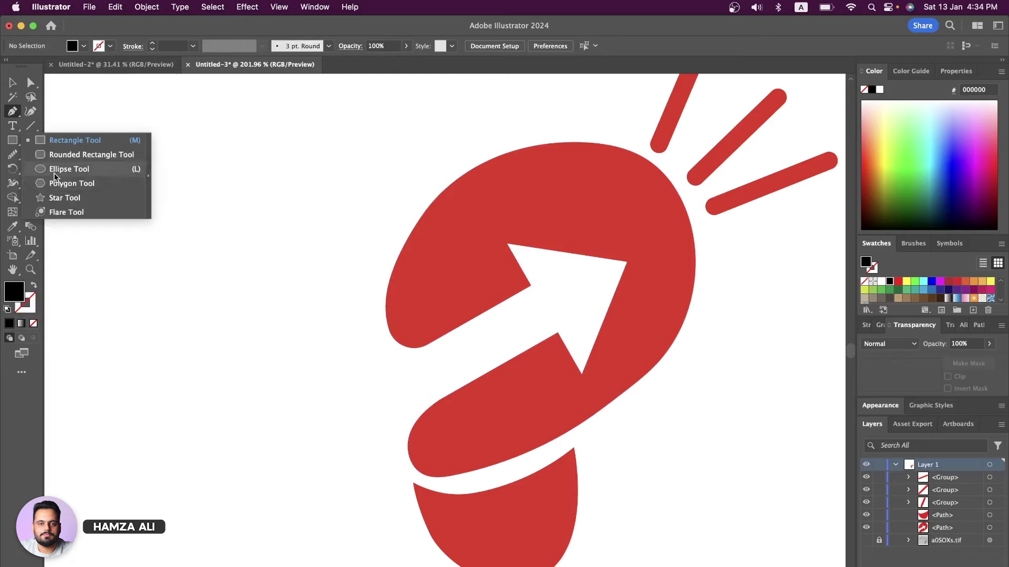
left_click(54, 172)
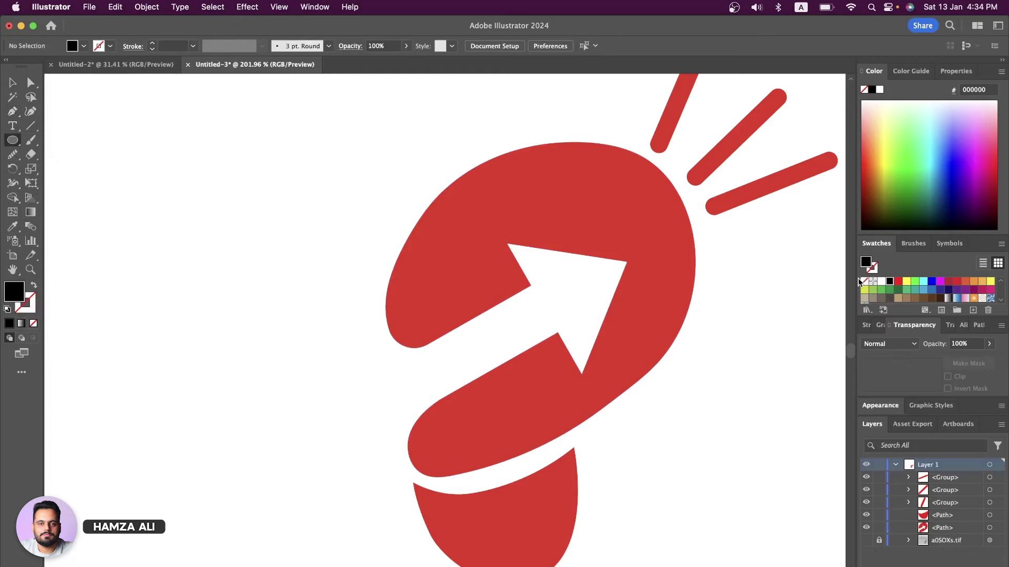
left_click(864, 282)
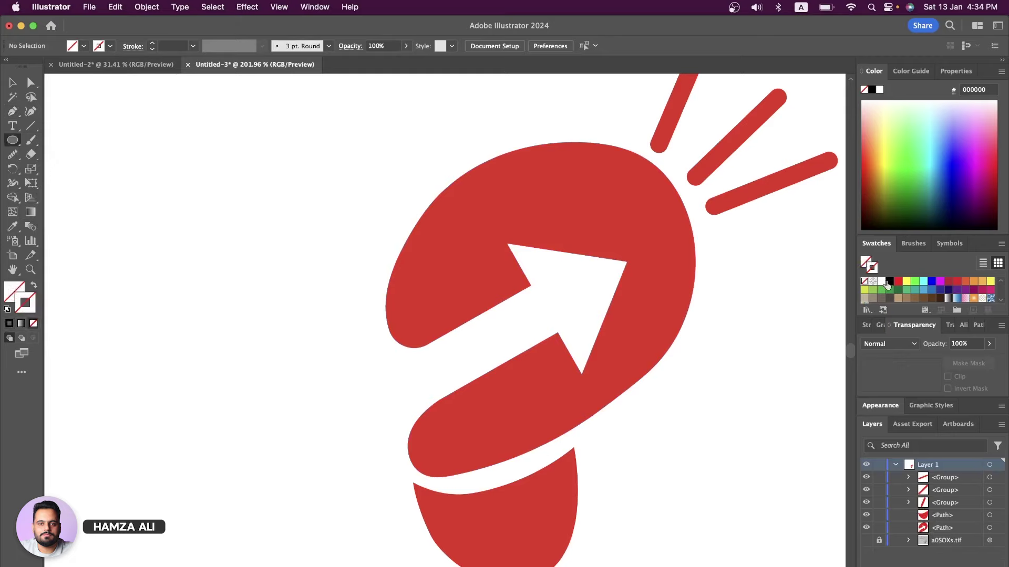
left_click(889, 283)
left_click_drag(292, 159, 581, 447)
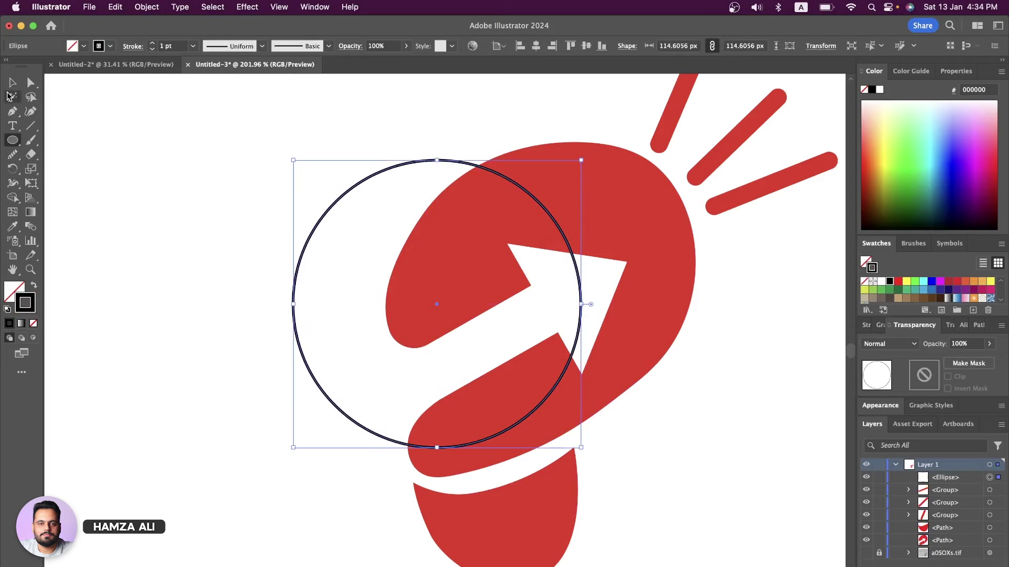
Step: Move the circle onto the bulb head and widen it into an oval about 130 × 115 px
left_click(11, 84)
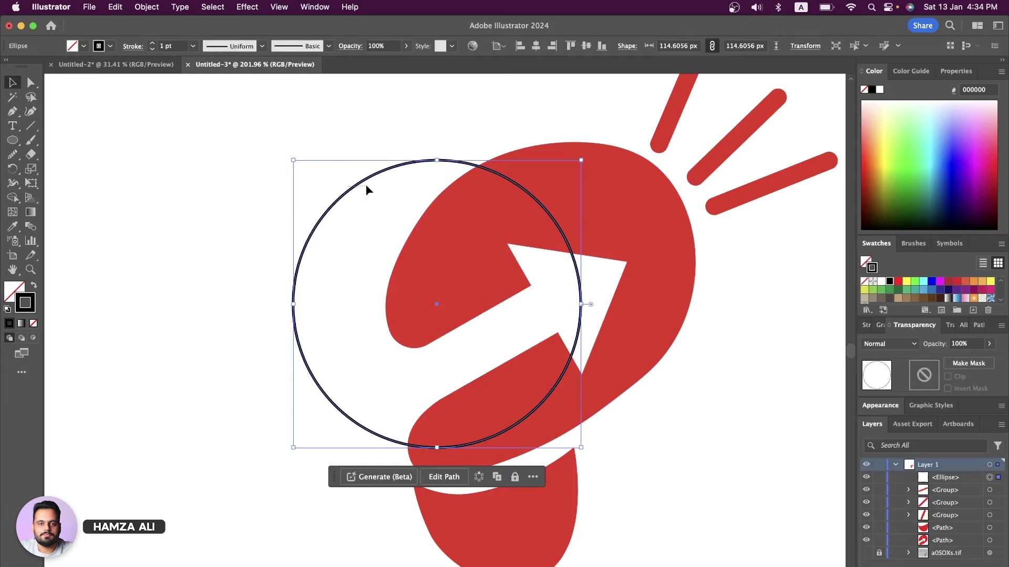
left_click_drag(424, 161, 525, 151)
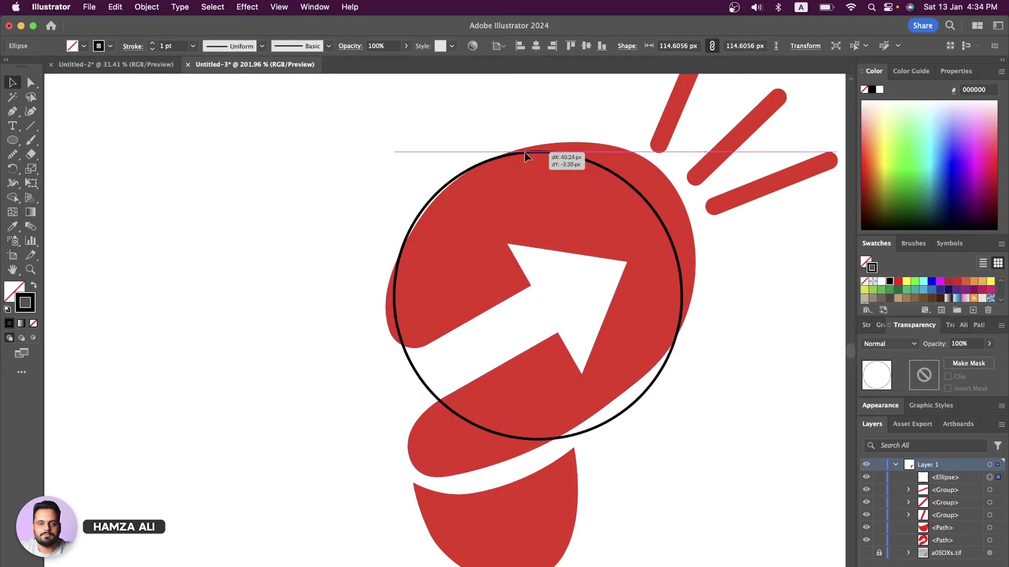
left_click_drag(525, 151, 524, 152)
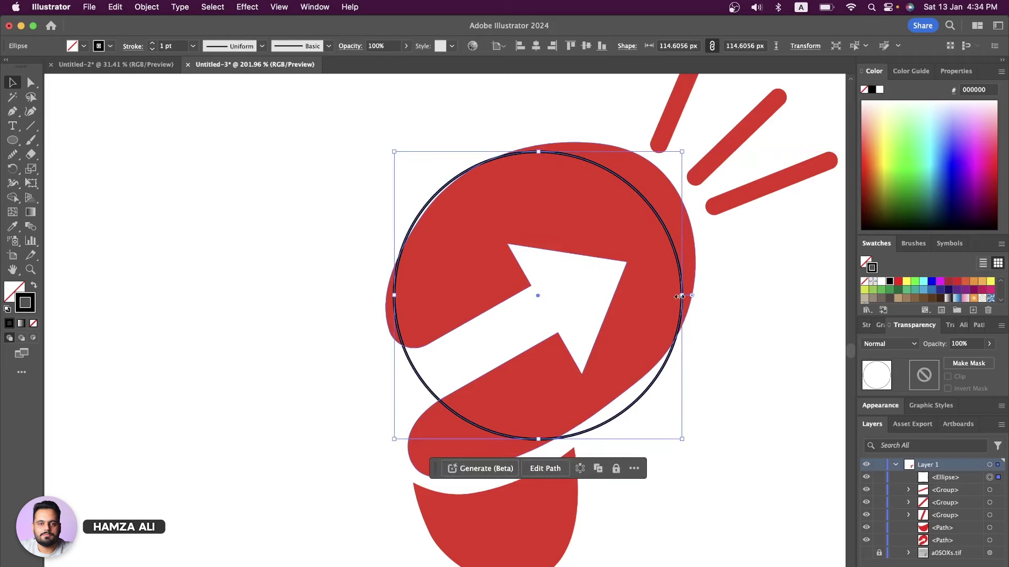
left_click_drag(681, 296, 722, 296)
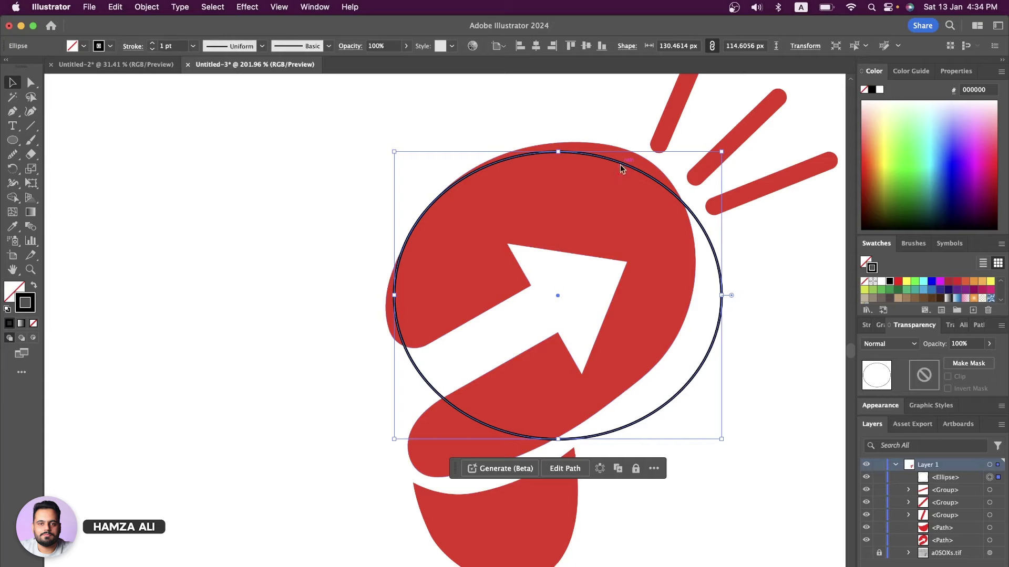
left_click_drag(621, 166, 626, 154)
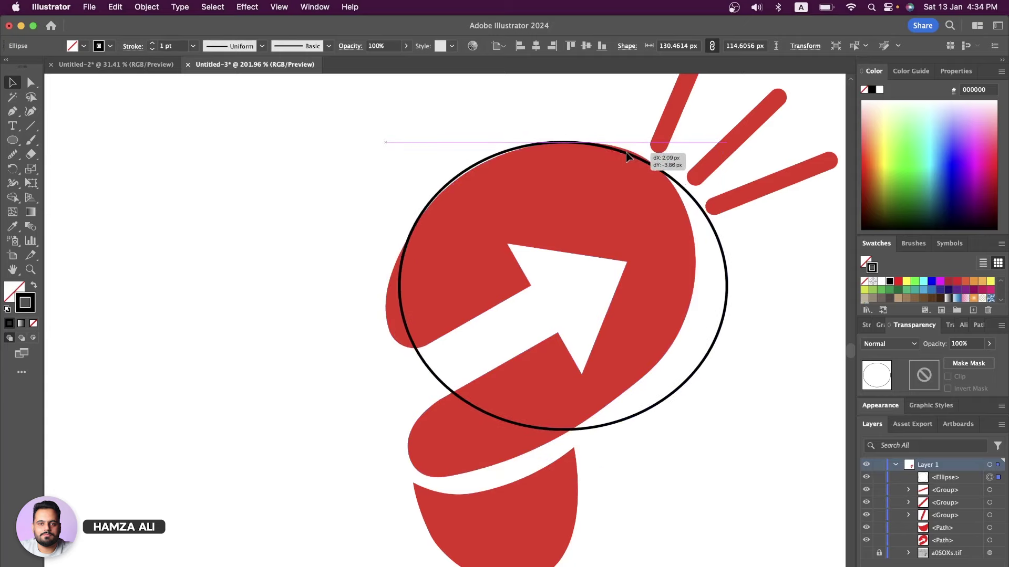
left_click_drag(625, 152, 626, 149)
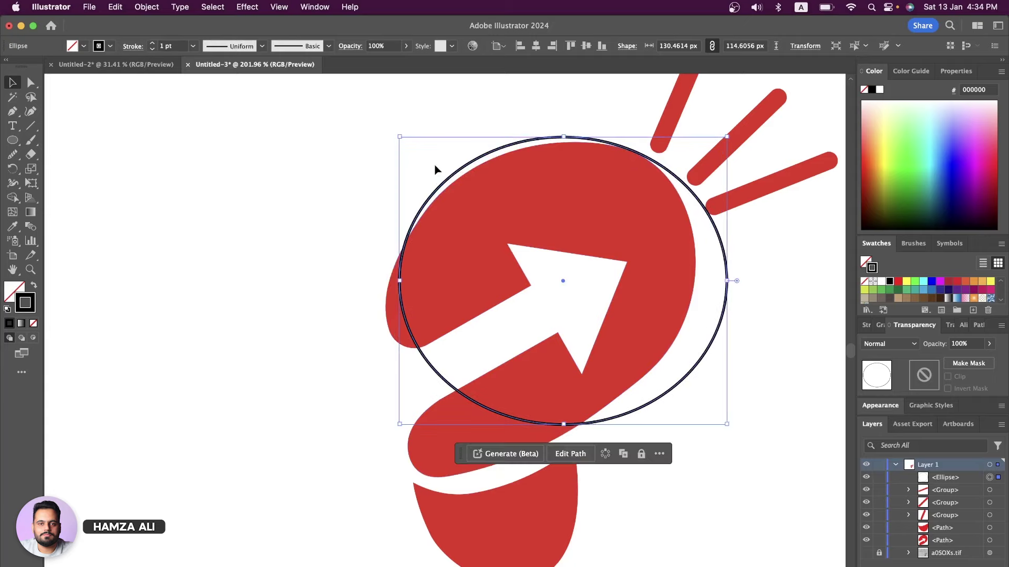
left_click(468, 191)
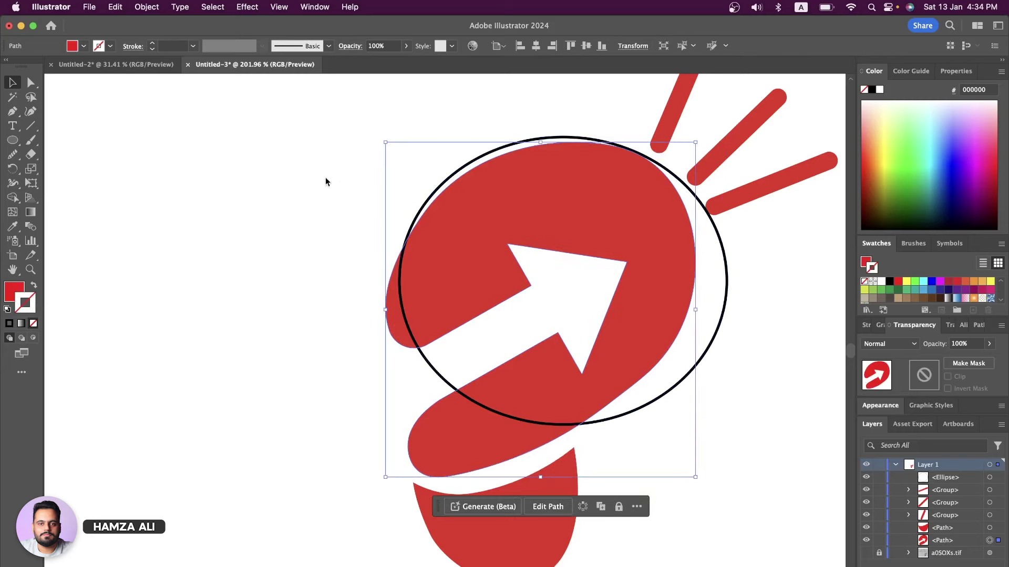
Step: Undo a trial Shape Builder merge, then pull the ellipse's right edge inward
left_click(441, 184, "shift")
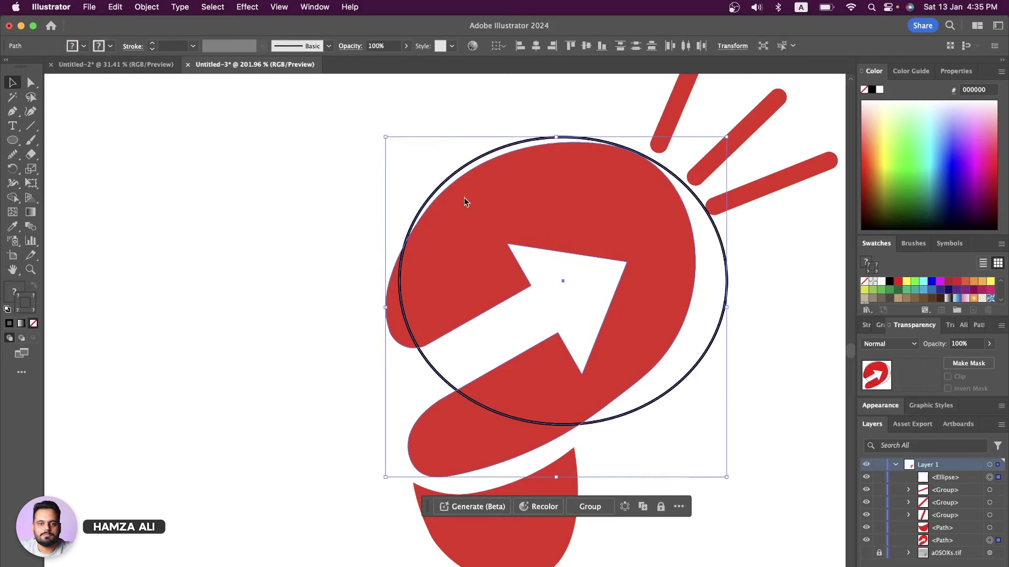
left_click(12, 197)
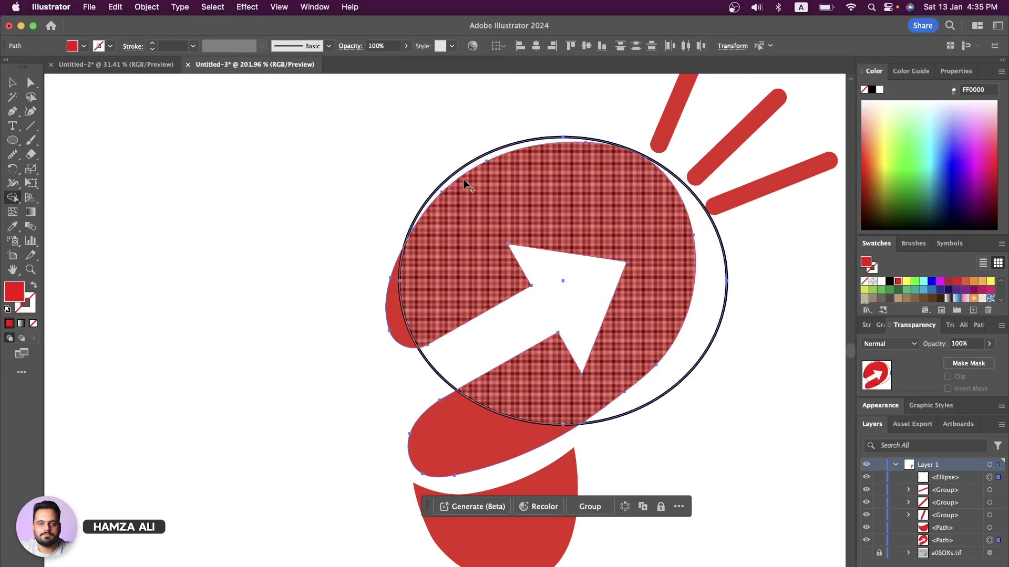
left_click_drag(465, 184, 459, 176)
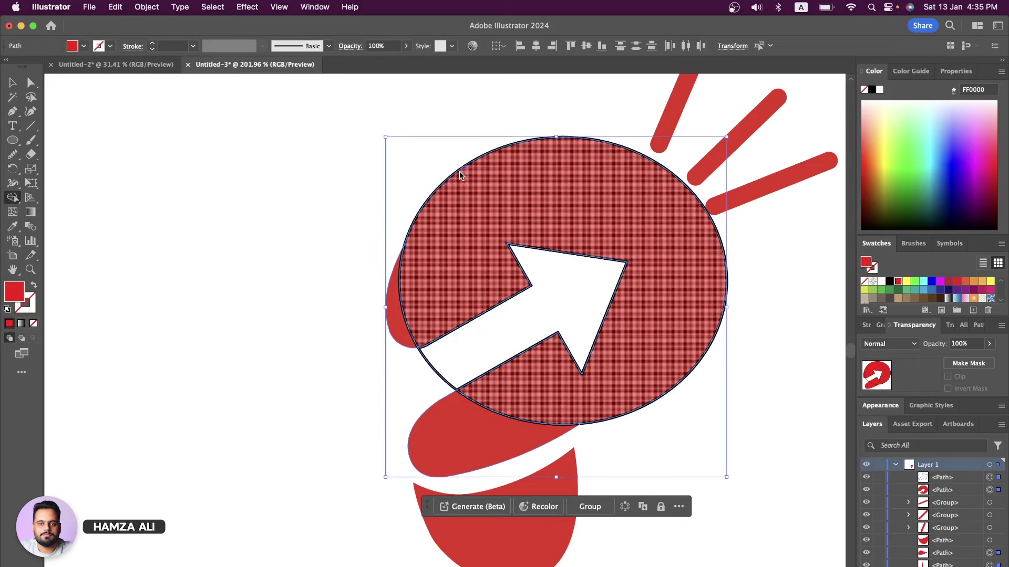
key("super+z")
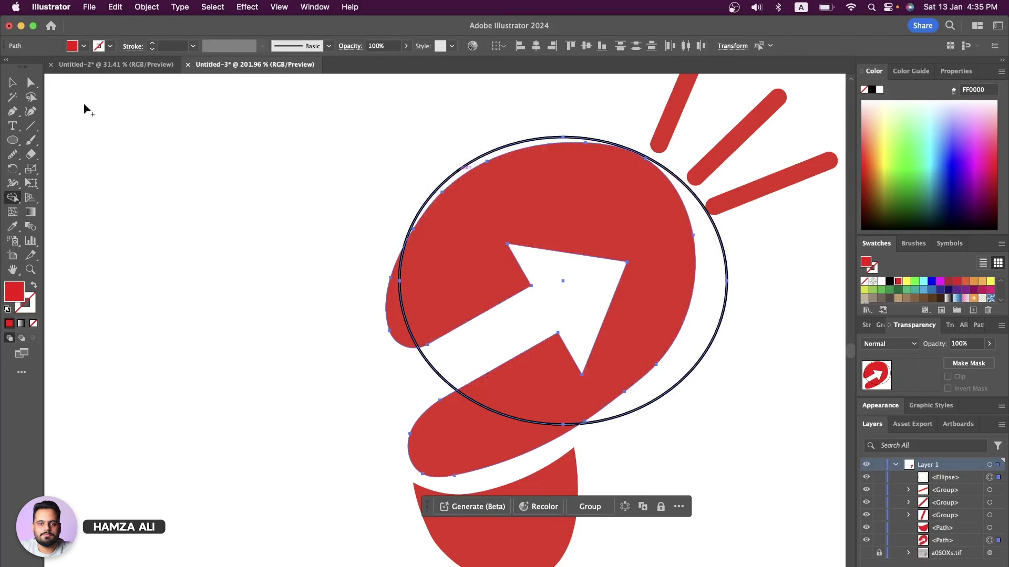
left_click(31, 82)
scroll(725, 148, "up", 3)
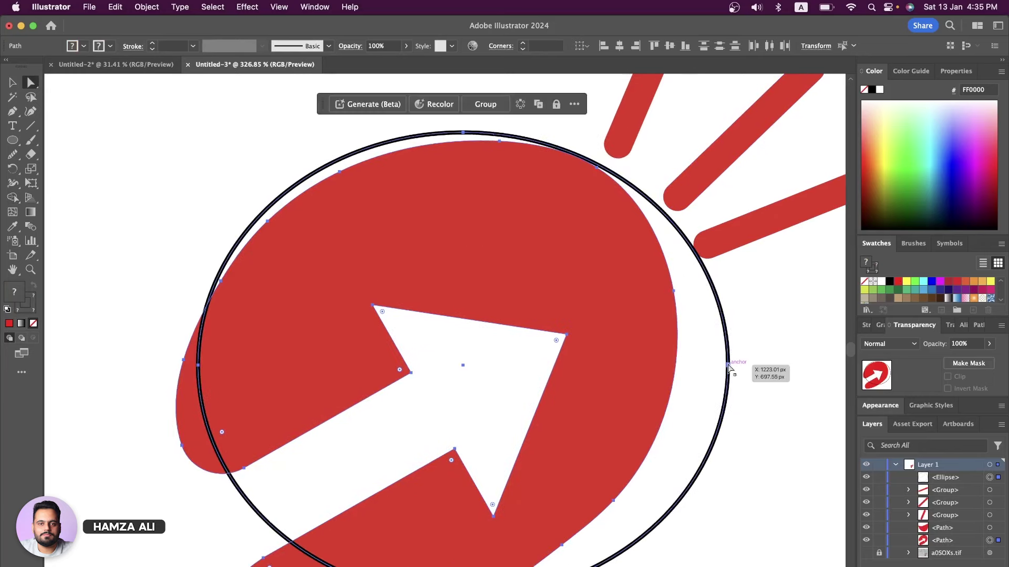
mouse_move(728, 367)
left_mouse_down()
mouse_move(679, 383)
mouse_move(693, 384)
left_mouse_up()
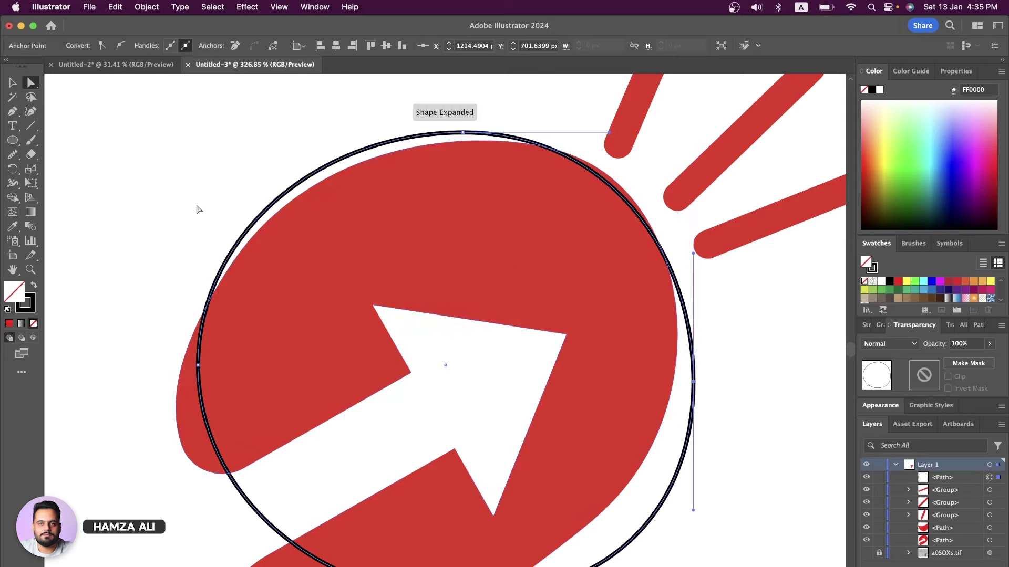
Step: Split the bulb along the ellipse and clear the red fill from the left crescent
left_click(13, 84)
left_click_drag(175, 188, 298, 240)
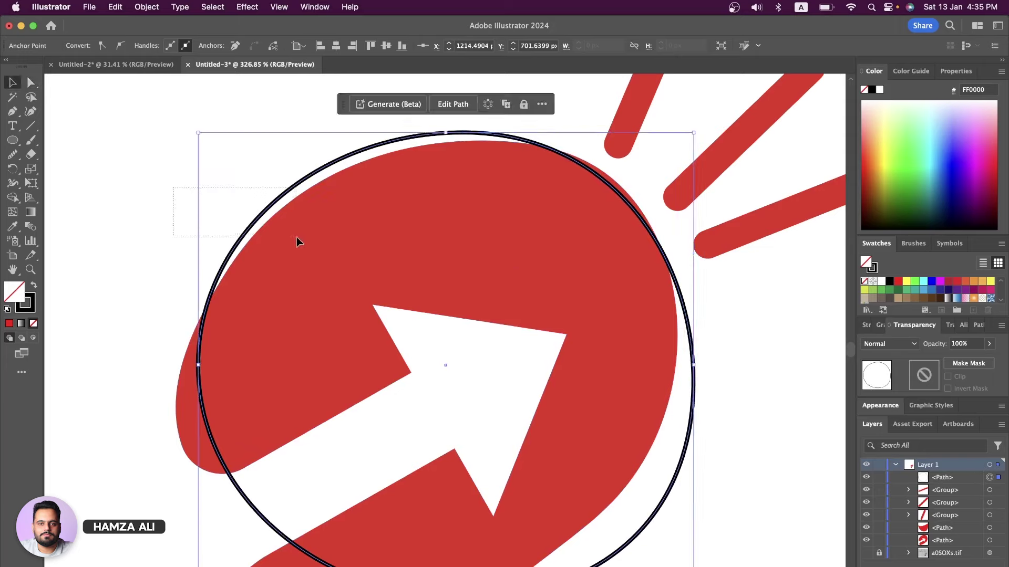
left_click(12, 197)
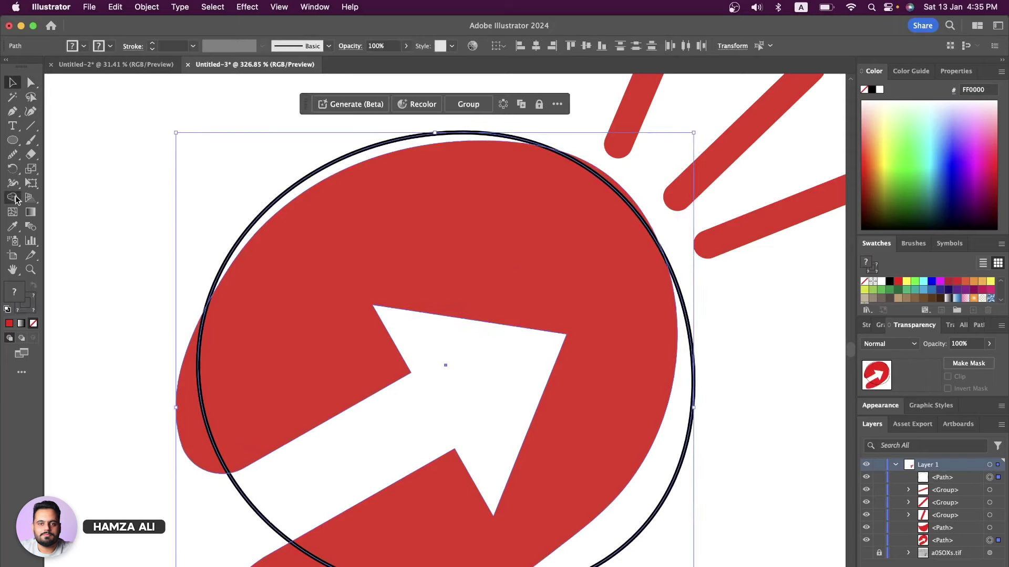
left_click(259, 226)
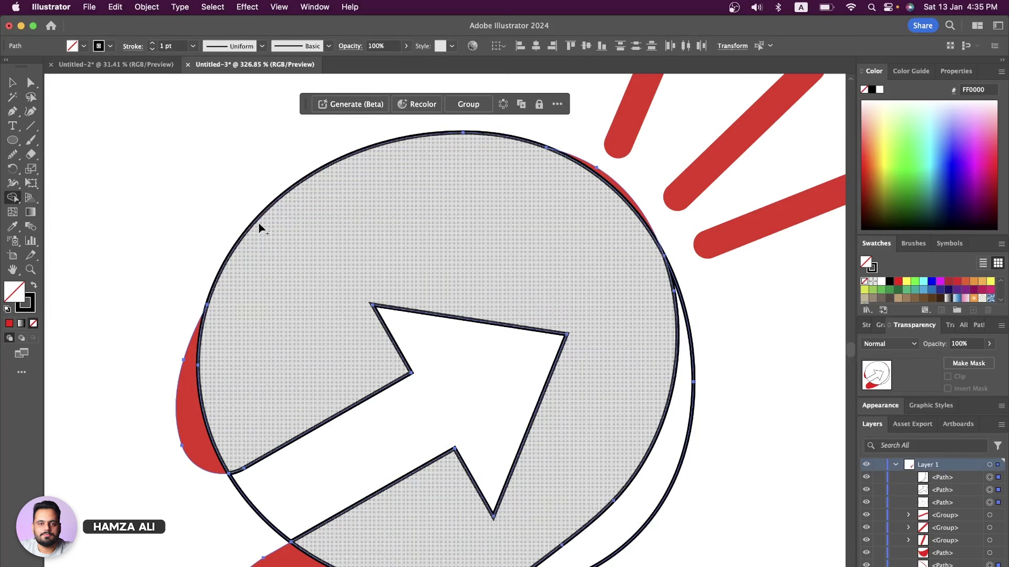
scroll(506, 256, "down", 2)
scroll(506, 257, "down", 1)
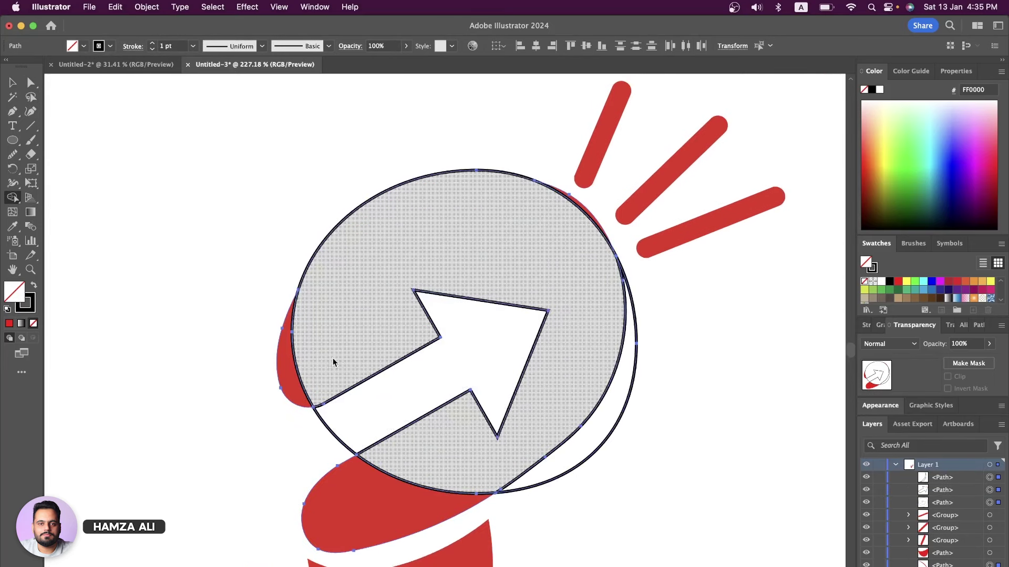
left_click(292, 382)
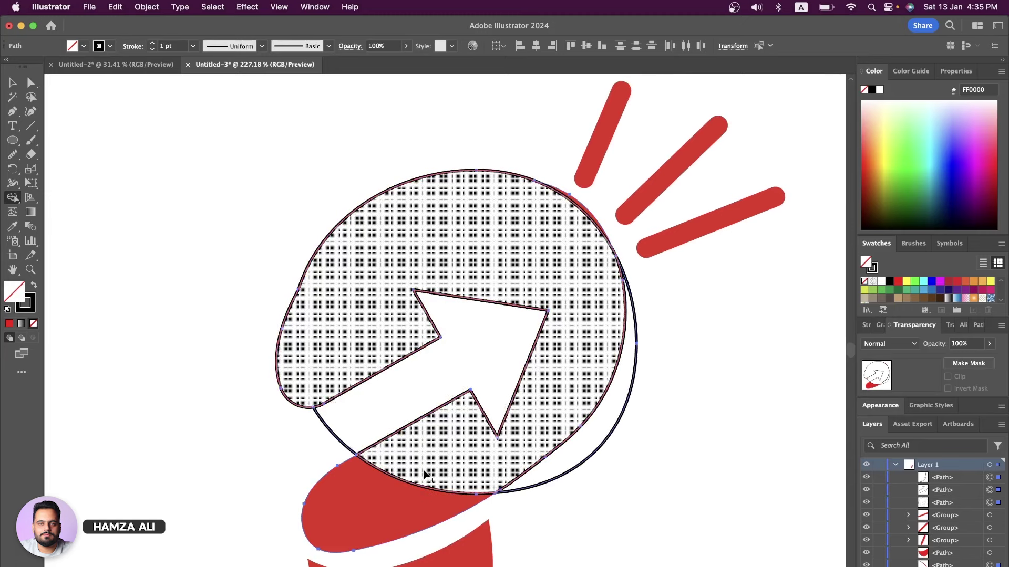
left_click(401, 494)
key("super+shift+a")
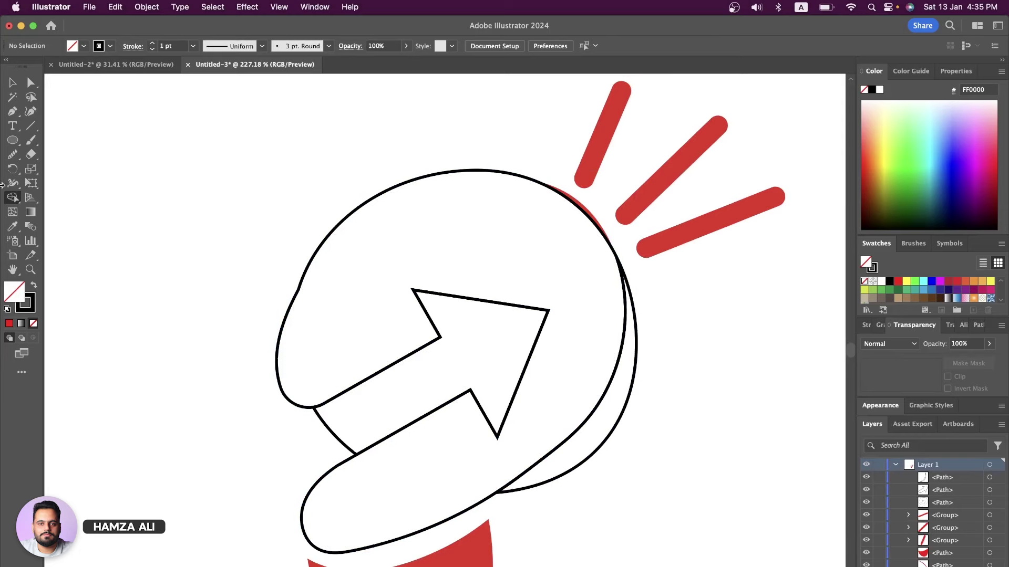
key("super+z")
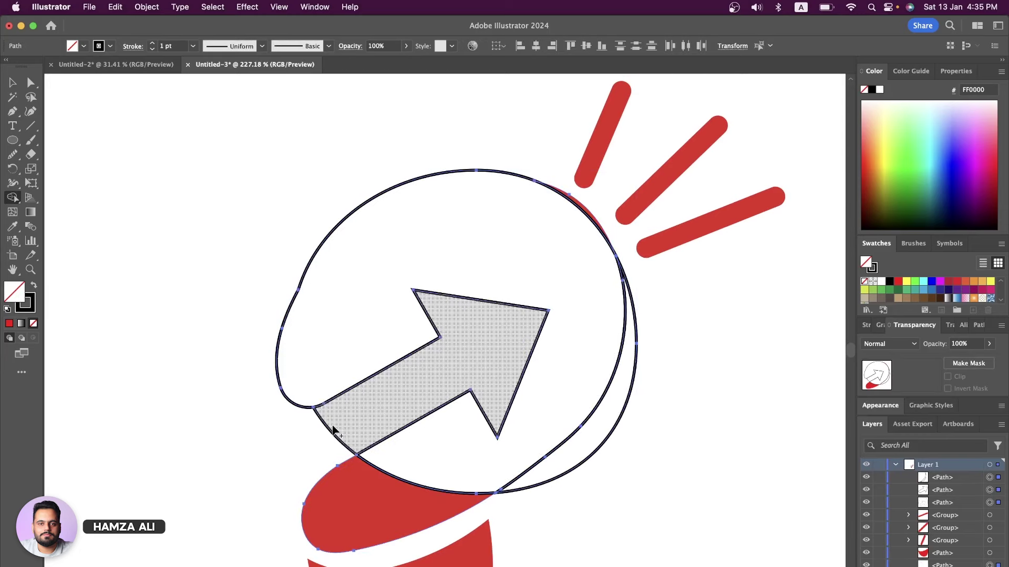
Step: Merge the bulb head pieces and delete the leftover right crescent and red sliver
left_click(346, 425)
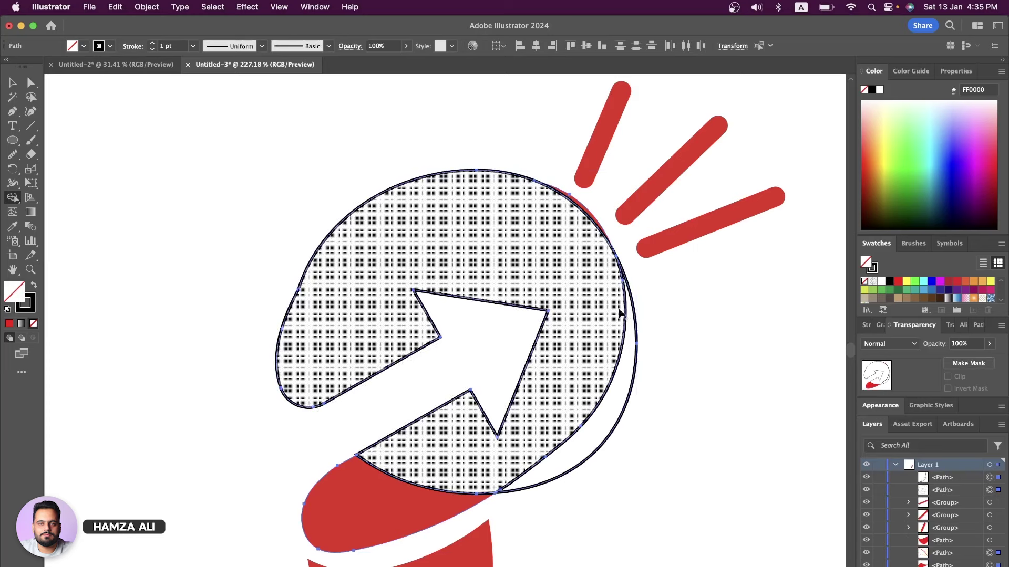
left_click(11, 111)
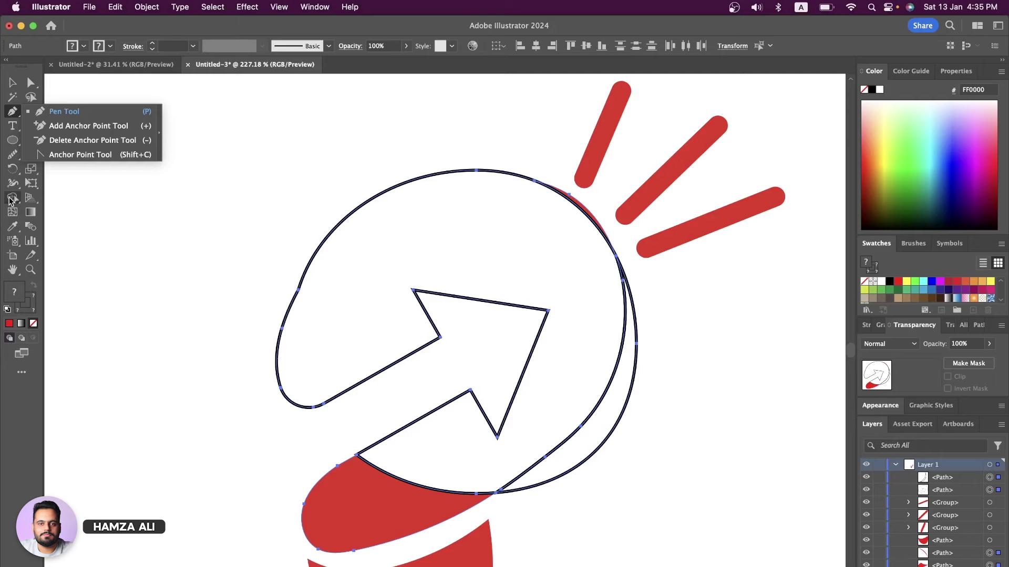
left_click(12, 200)
left_click(593, 447, "alt")
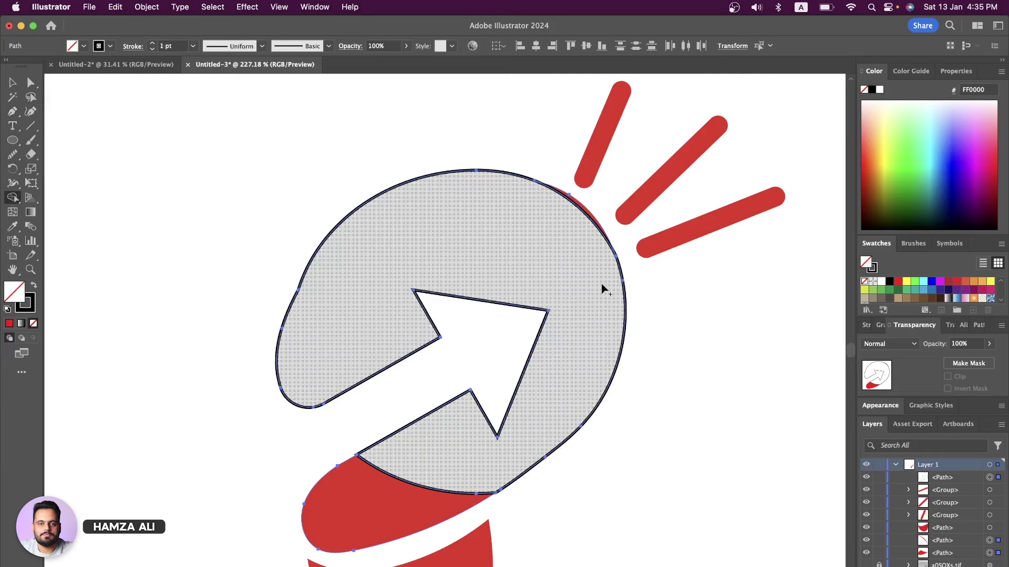
left_click(589, 214, "alt")
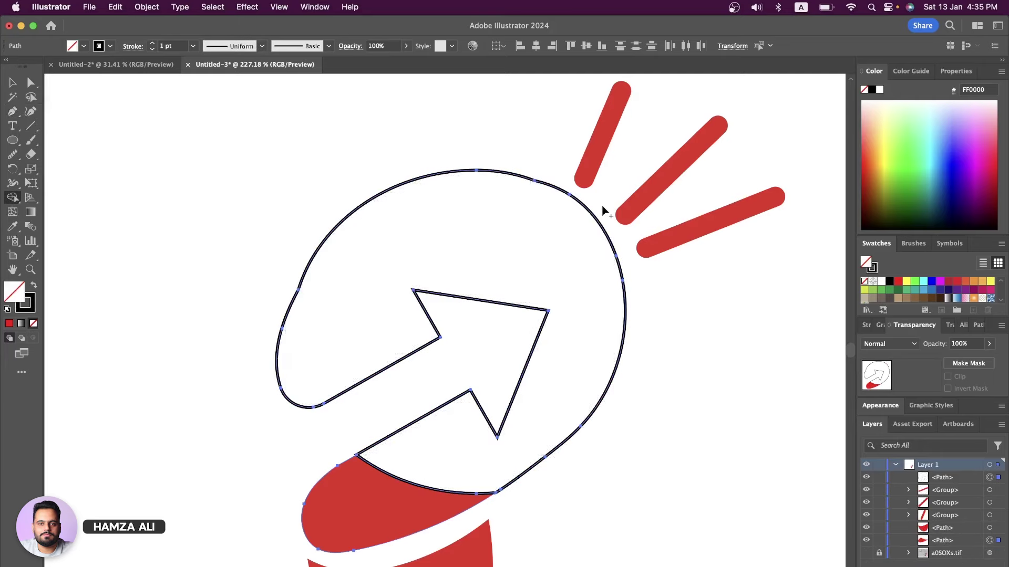
Step: Smooth the left and top curves of the black bulb outline
left_click(13, 154)
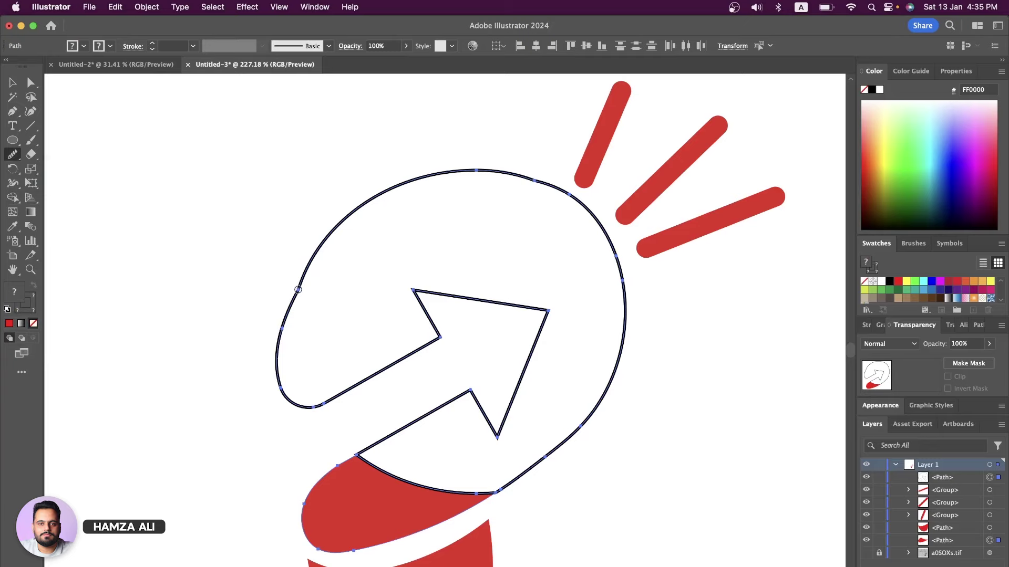
left_click_drag(298, 289, 298, 289)
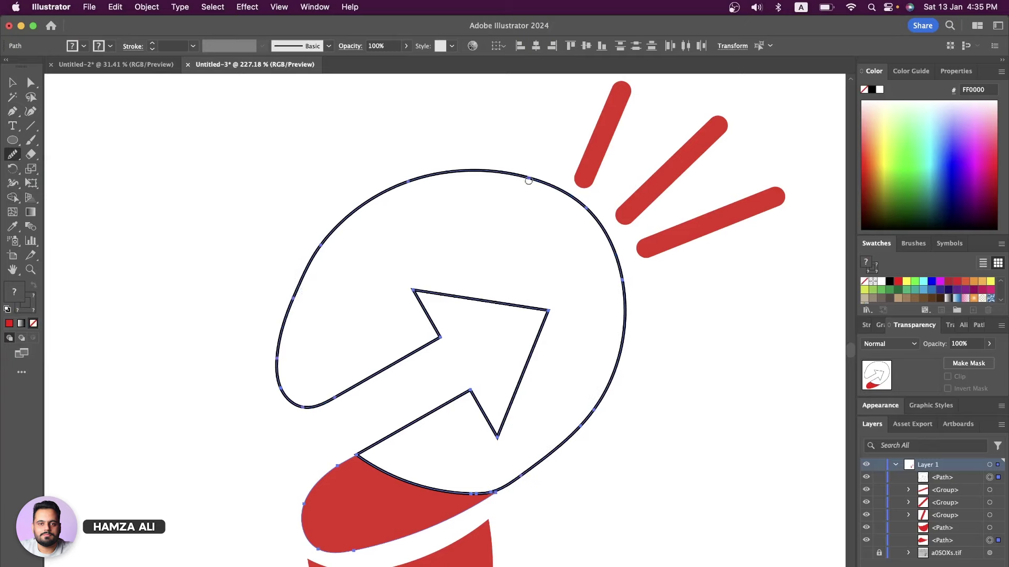
left_click_drag(528, 179, 534, 179)
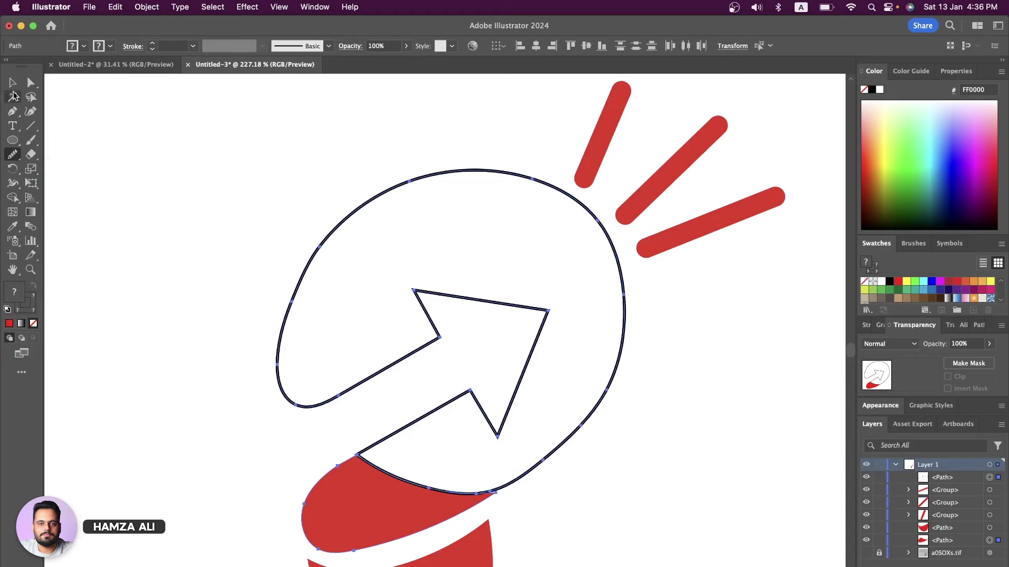
left_click(13, 83)
Step: Move the red base piece's tip onto the outline and reshape its lower curve
left_click(177, 172)
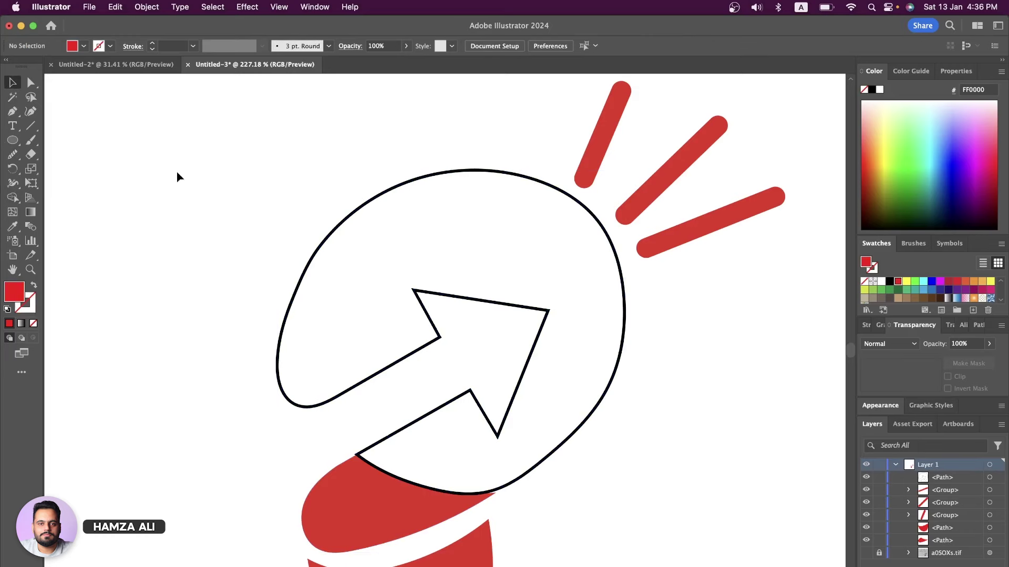
scroll(322, 417, "down", 1)
scroll(367, 475, "up", 3)
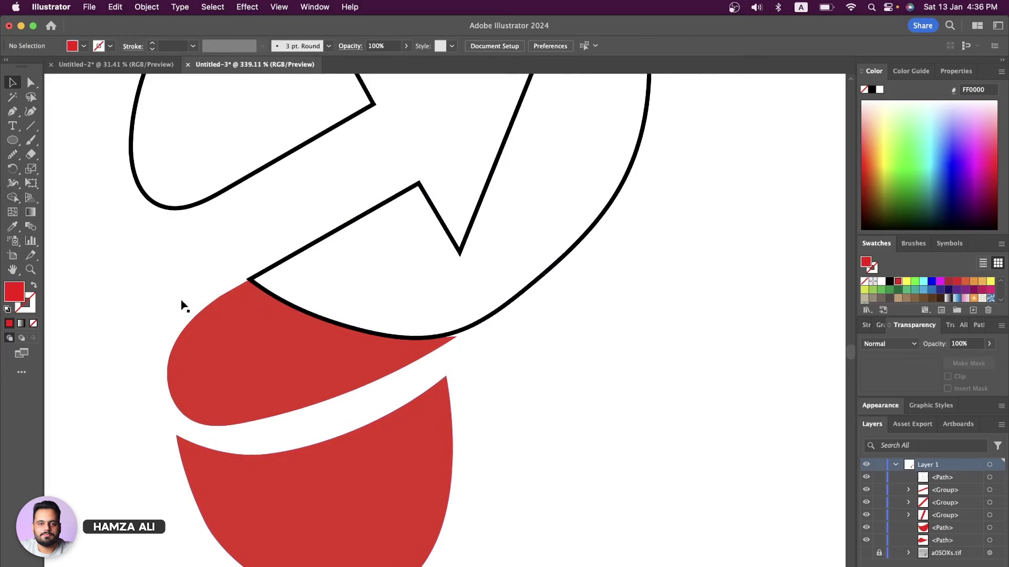
left_click(32, 84)
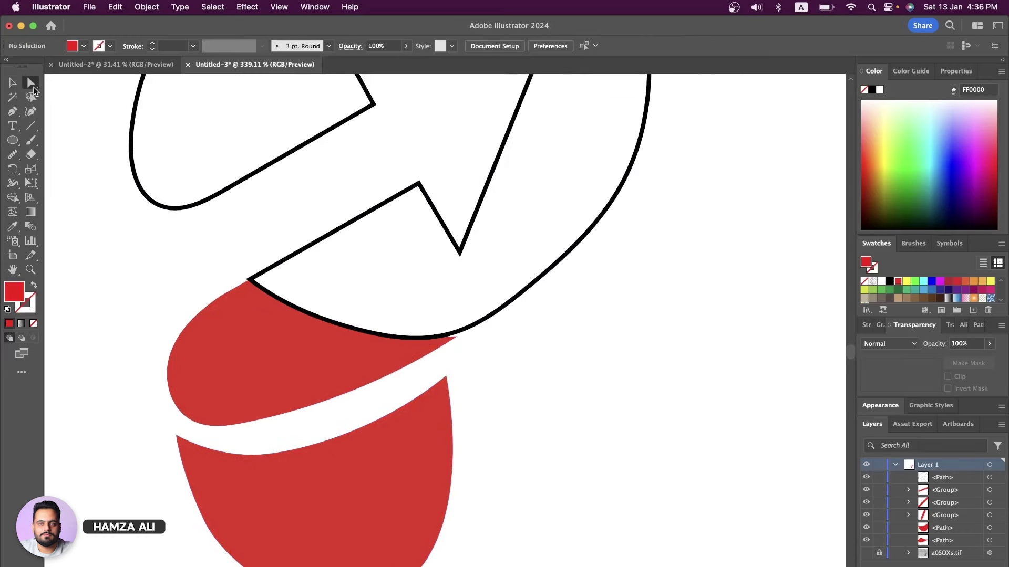
left_click(444, 343)
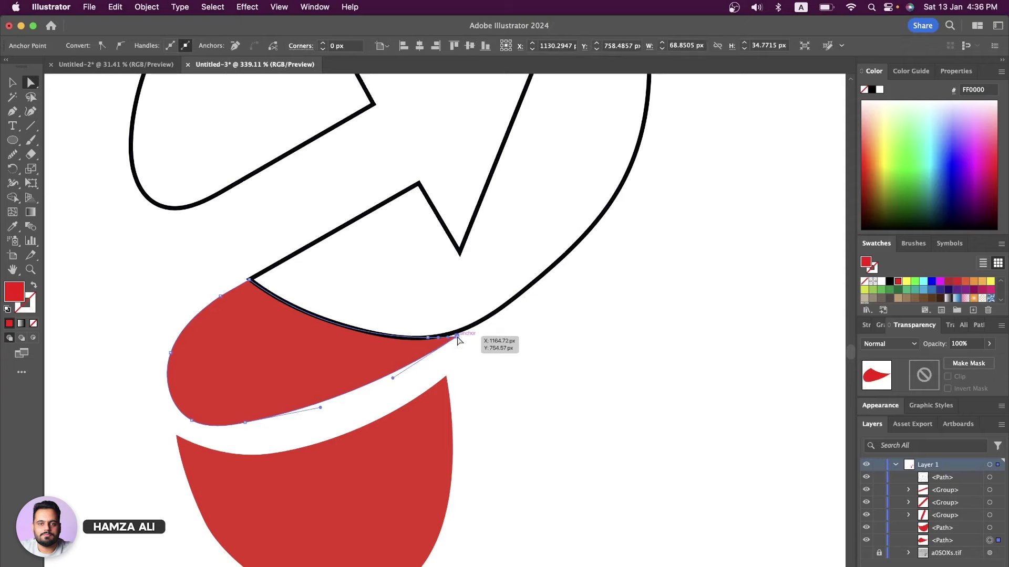
left_click_drag(457, 337, 493, 314)
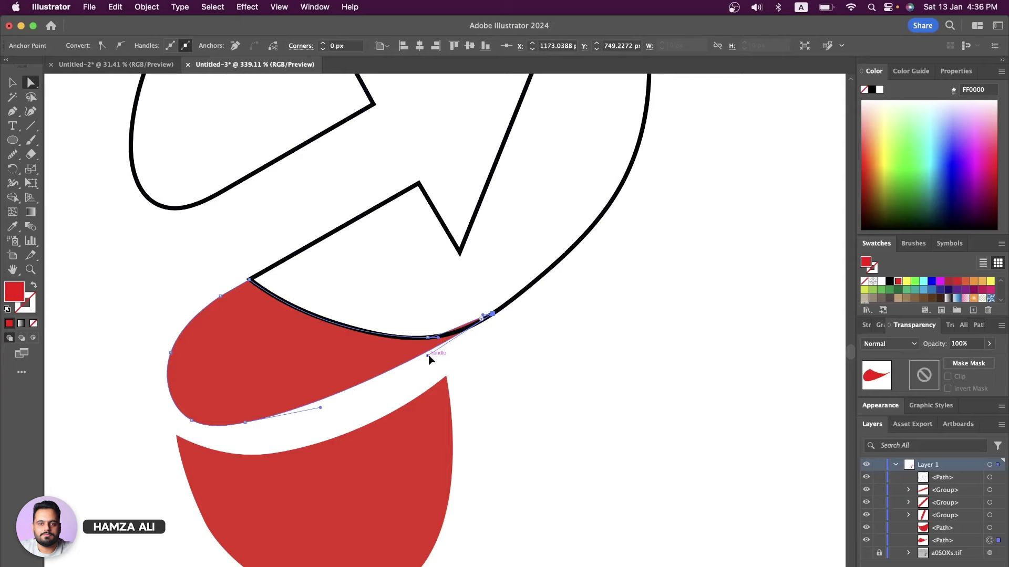
left_click_drag(428, 355, 371, 399)
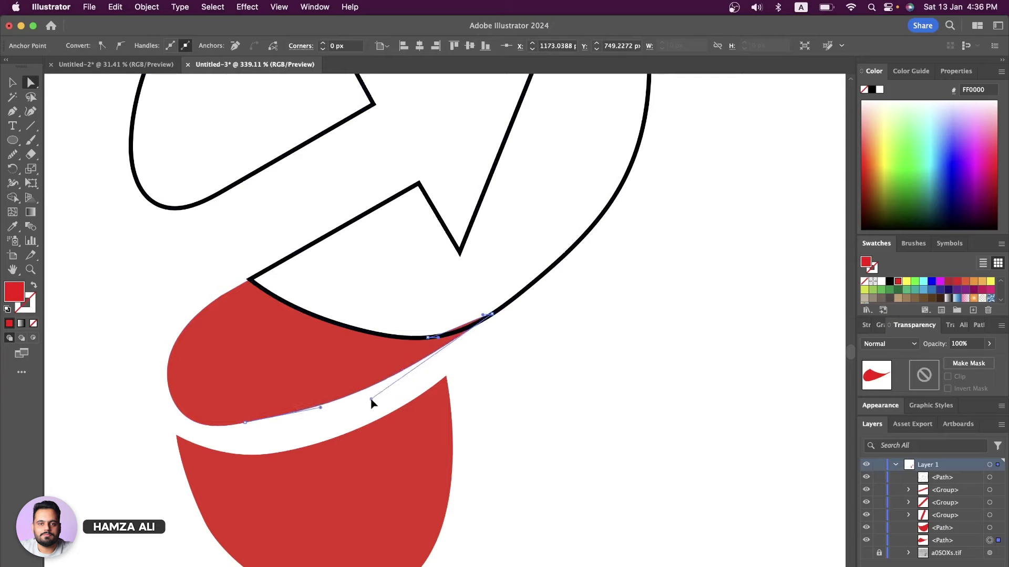
Step: Merge the red piece, outline regions and thin sliver into one red shape with Shape Builder
left_click(10, 87)
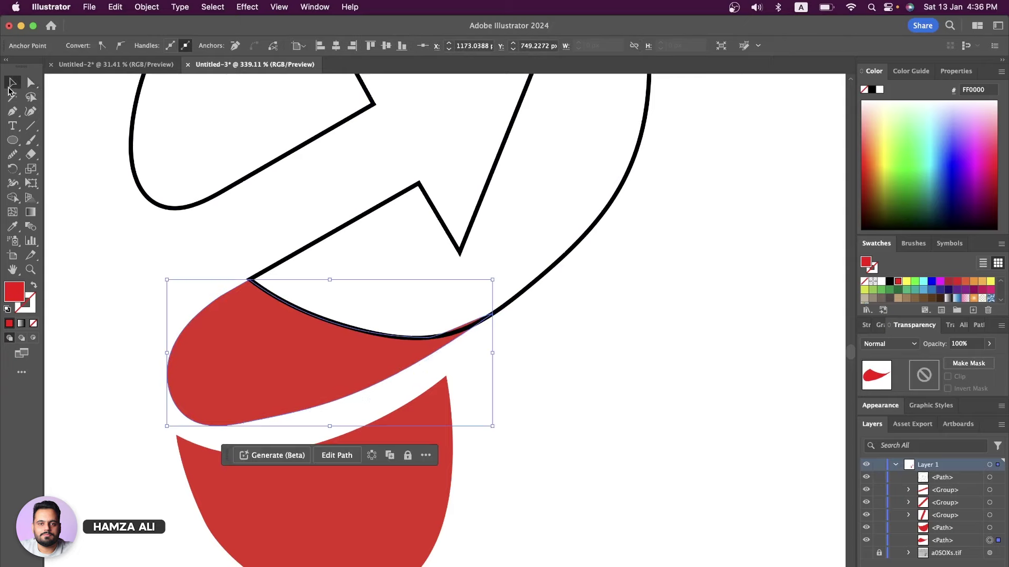
left_click(266, 285)
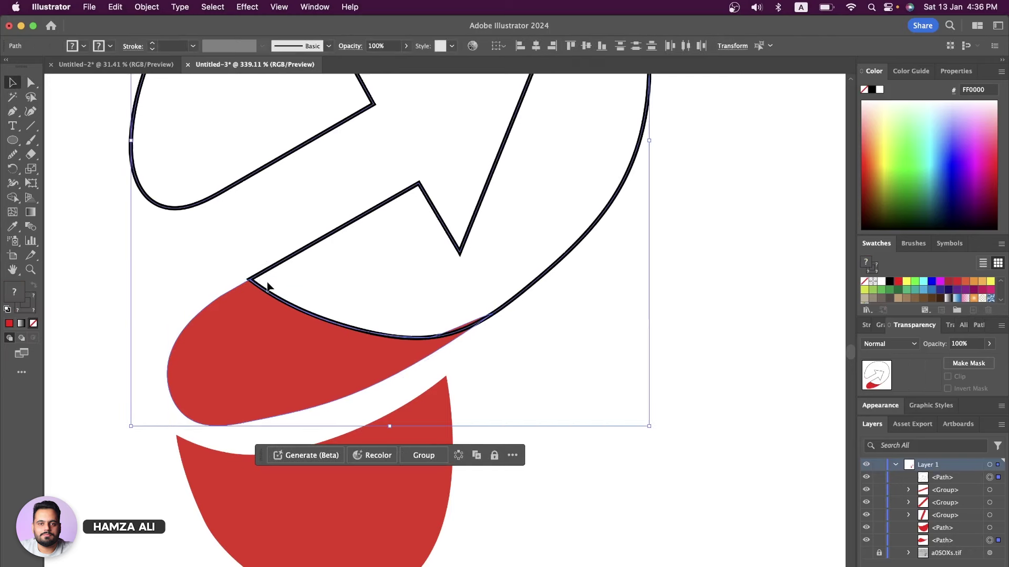
left_click(12, 197)
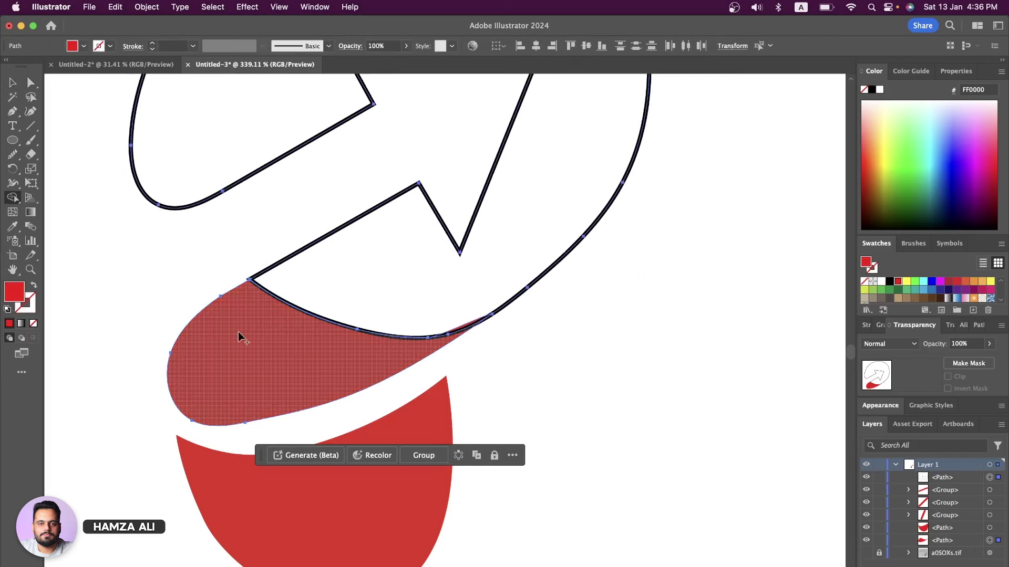
left_click_drag(238, 332, 339, 296)
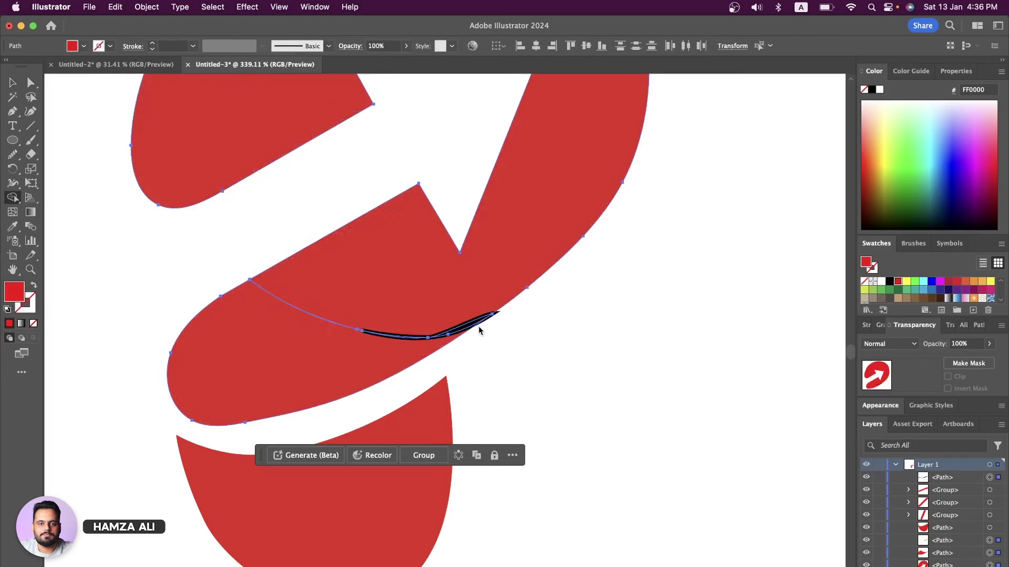
left_click_drag(450, 330, 359, 363)
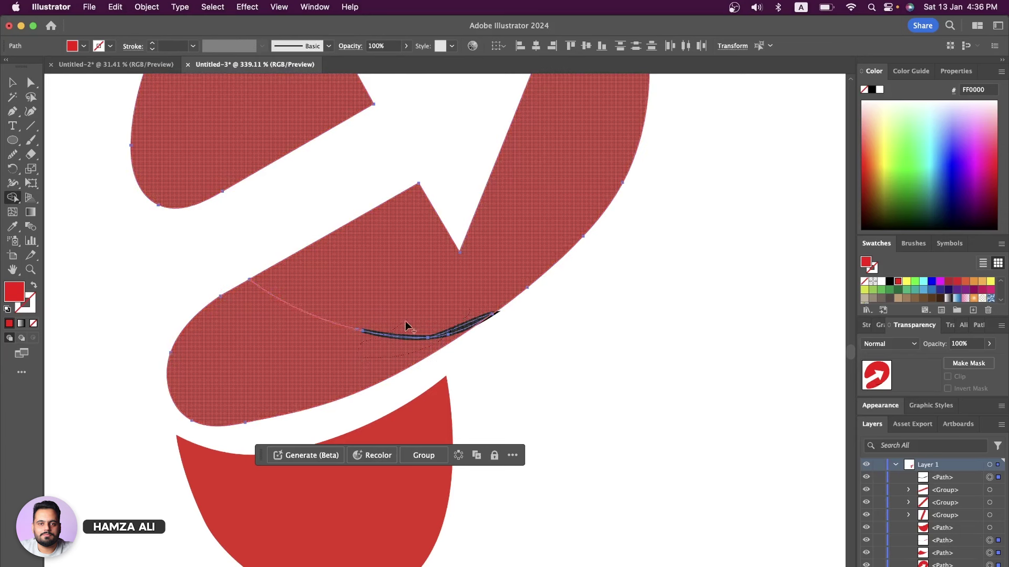
left_click_drag(406, 323, 405, 319)
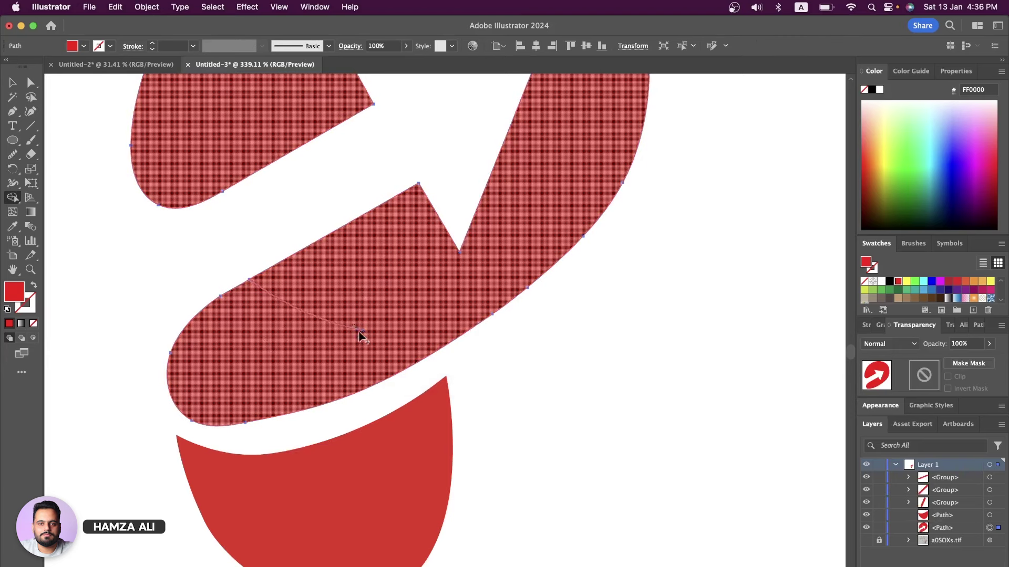
scroll(364, 281, "down", 2)
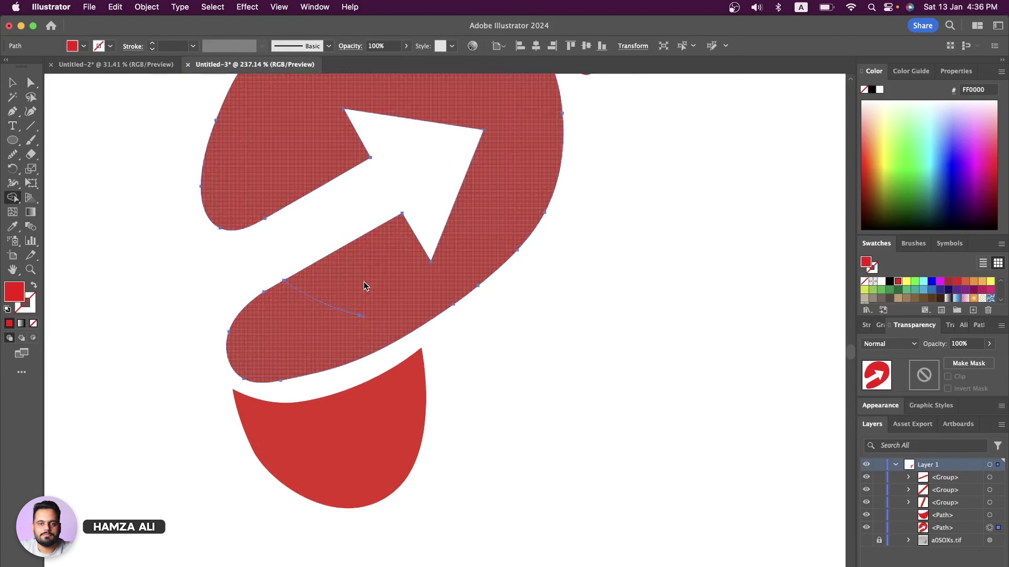
scroll(364, 282, "down", 1)
scroll(364, 282, "down", 1)
scroll(364, 281, "down", 2)
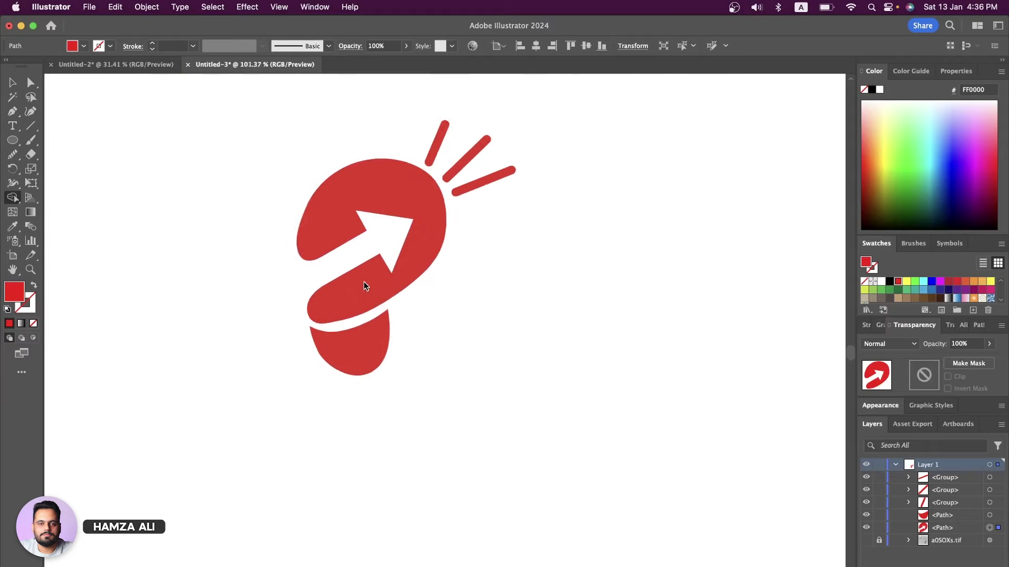
scroll(324, 354, "up", 1)
scroll(324, 354, "up", 1)
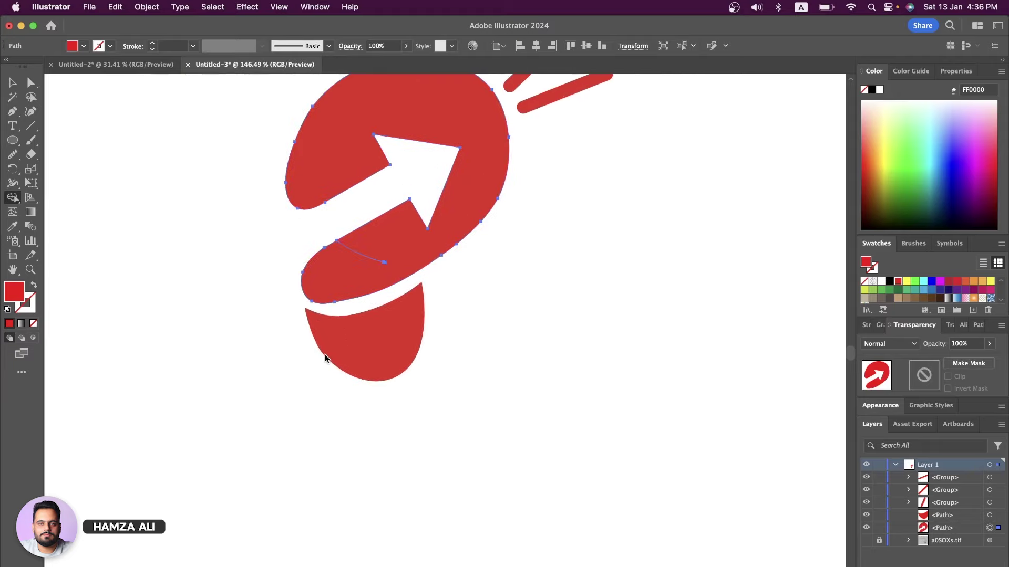
scroll(398, 326, "down", 1)
scroll(398, 325, "down", 2)
scroll(398, 326, "down", 1)
Step: Scale every logo part up proportionally and drop the logo near the artboard centre
scroll(398, 326, "down", 1)
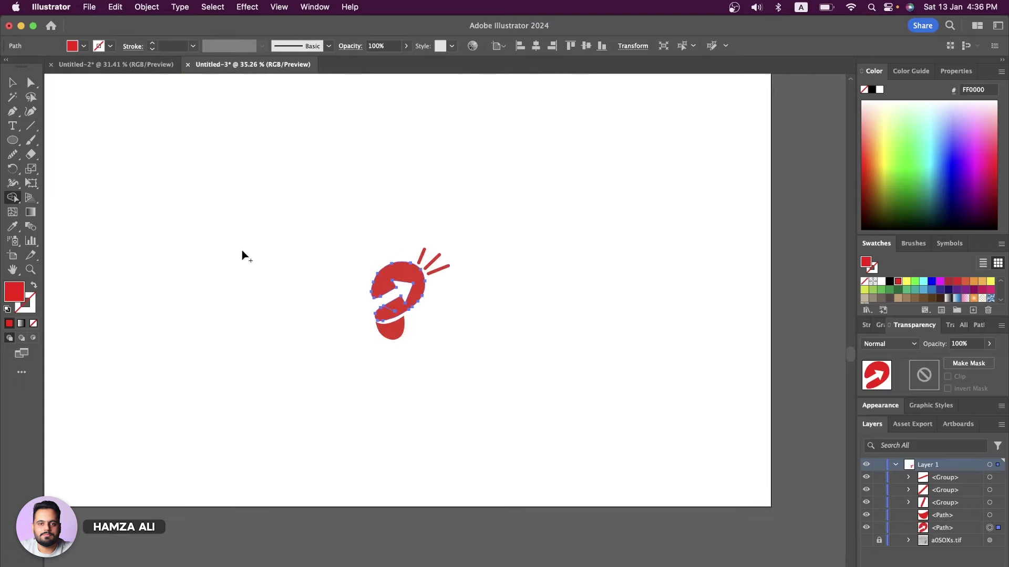
left_click(12, 83)
left_click(359, 274)
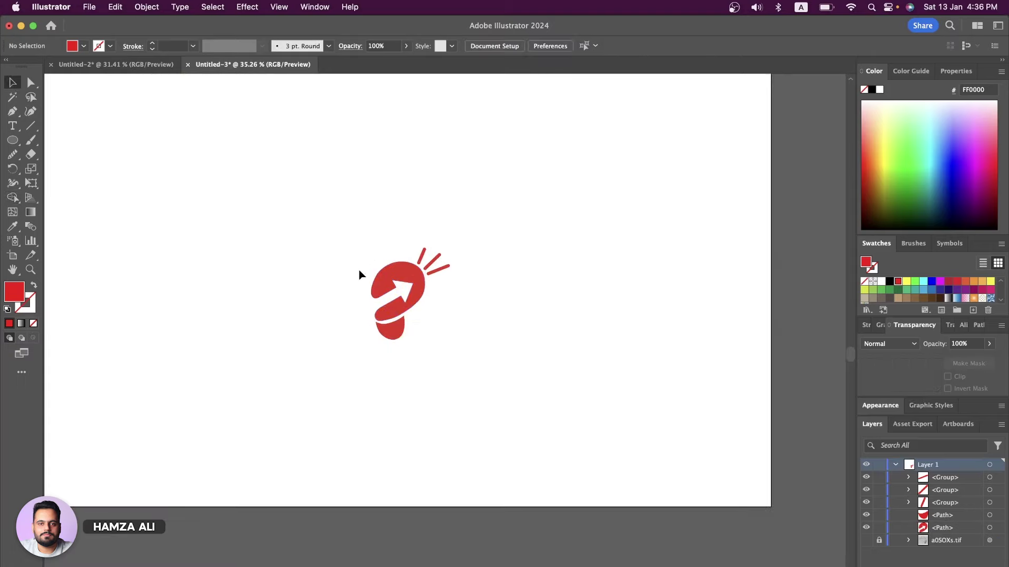
left_click_drag(361, 256, 462, 369)
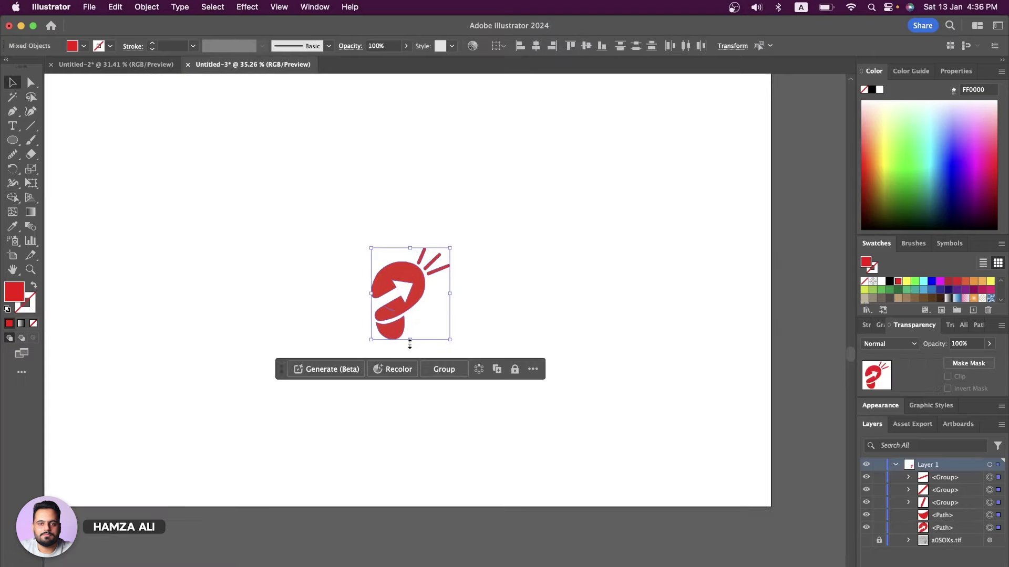
left_click_drag(410, 340, 434, 416)
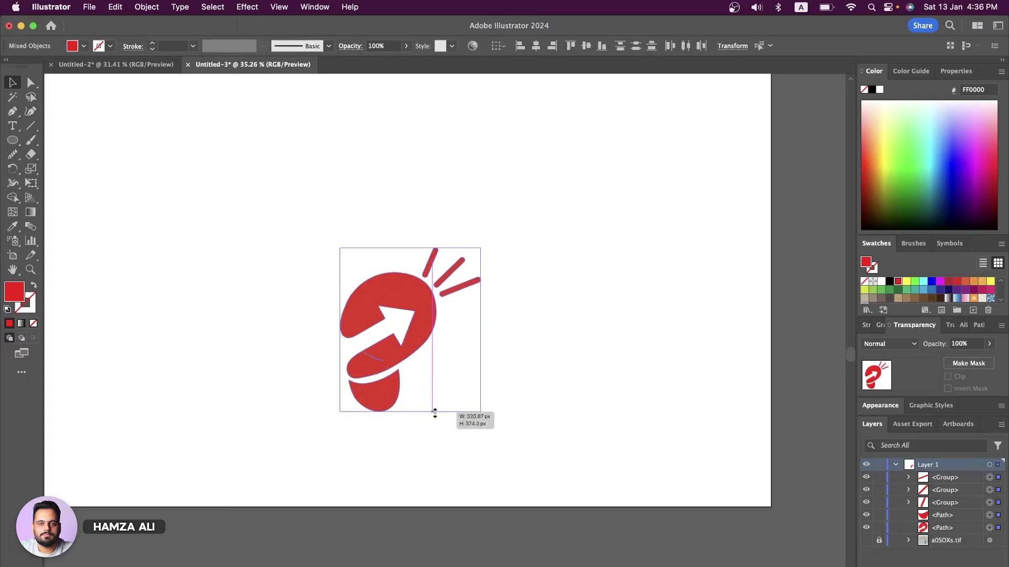
scroll(434, 413, "down", 3, "alt")
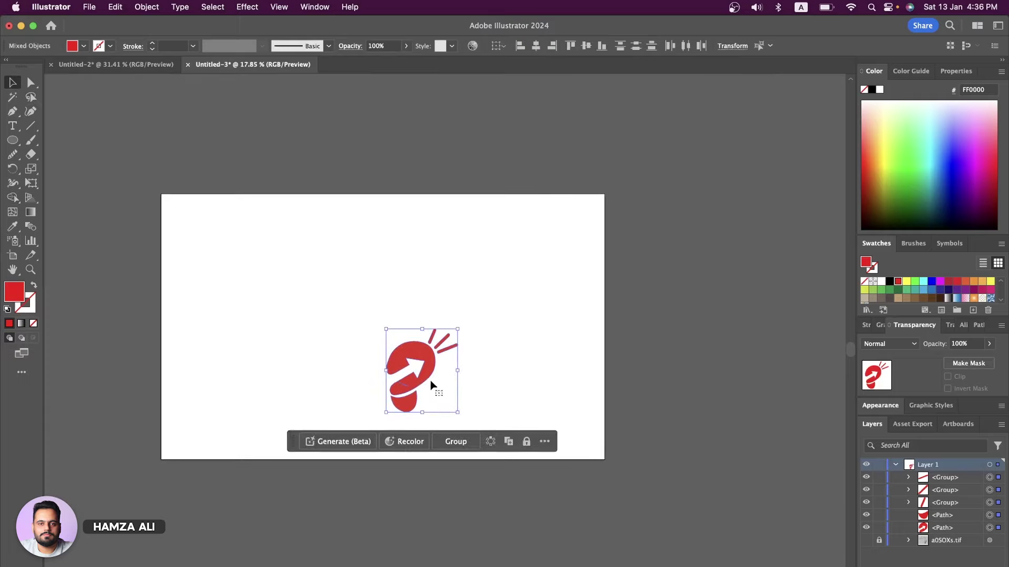
left_click_drag(427, 377, 409, 313)
mouse_move(389, 320)
left_mouse_down()
mouse_move(432, 308)
mouse_move(406, 311)
left_mouse_up()
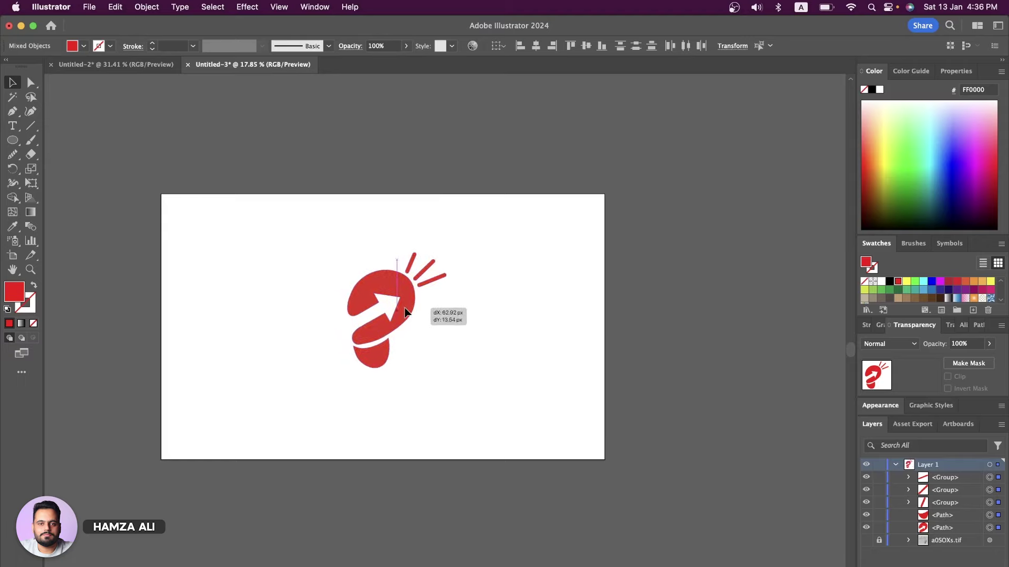
left_click(489, 332)
Step: Make the bulb's bottom cap dark grey and the ray lines dark
left_click(378, 360)
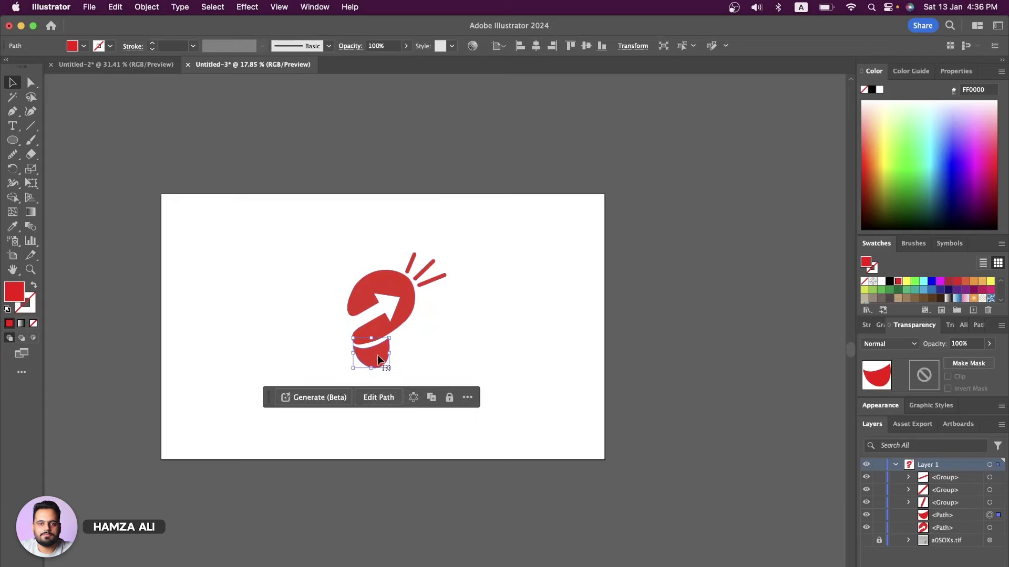
scroll(897, 289, "down", 2)
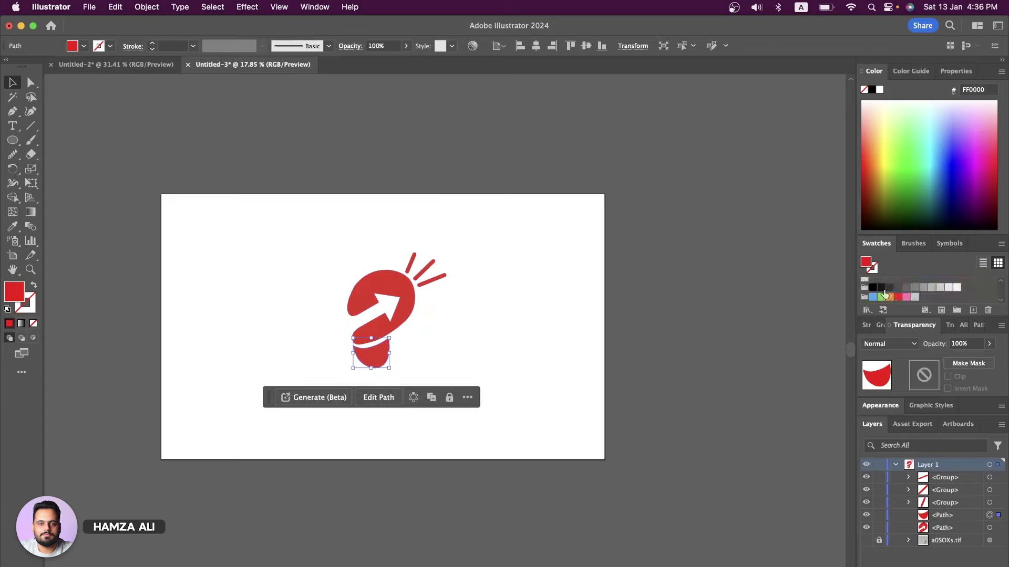
left_click(889, 287)
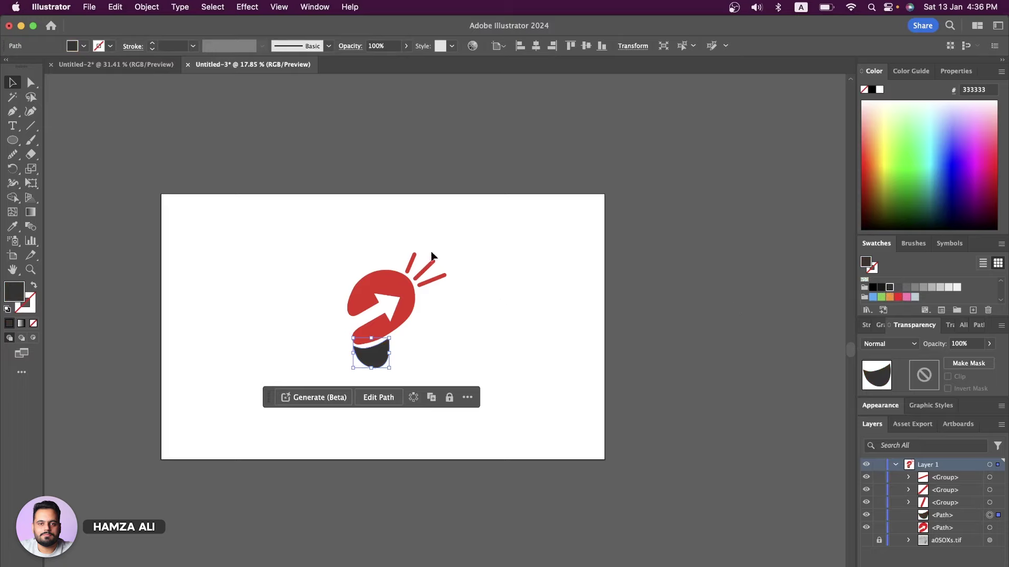
left_click(440, 276)
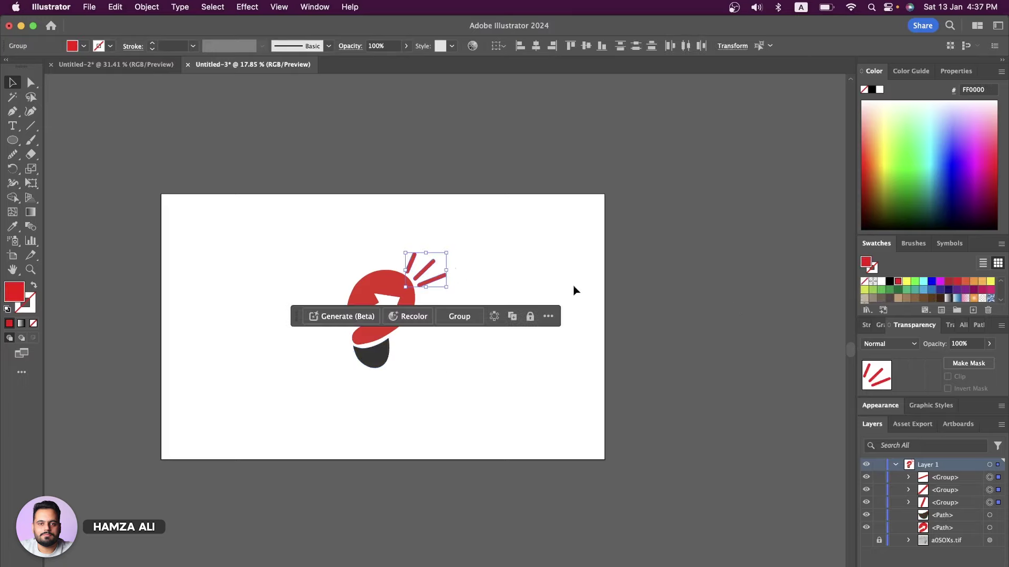
scroll(886, 303, "down", 3)
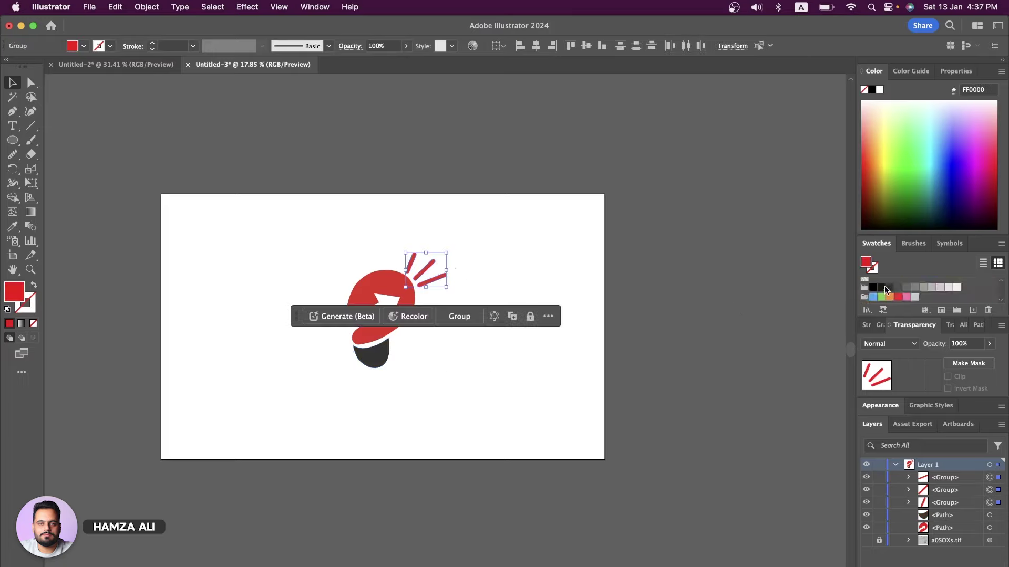
left_click(881, 288)
Step: Change the bulb body's fill to purple 7C00FF in the Color Picker
left_click(366, 283)
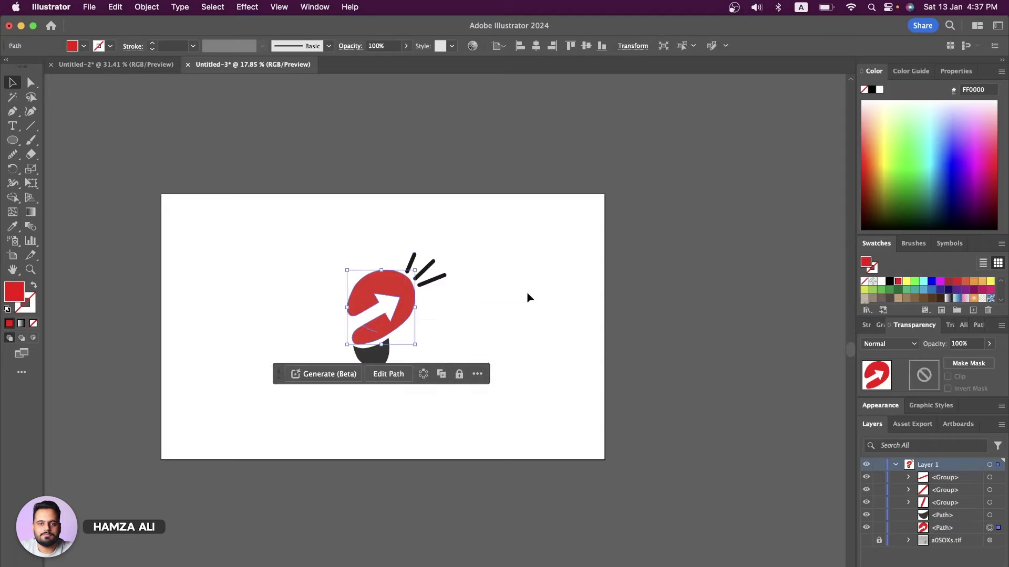
double_click(867, 264)
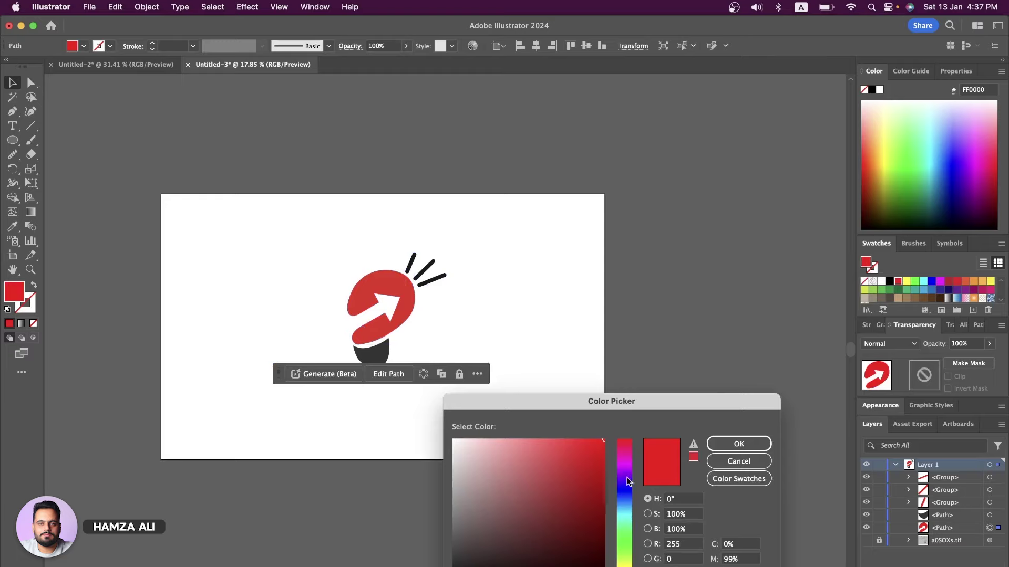
left_click(628, 479)
left_click(631, 477)
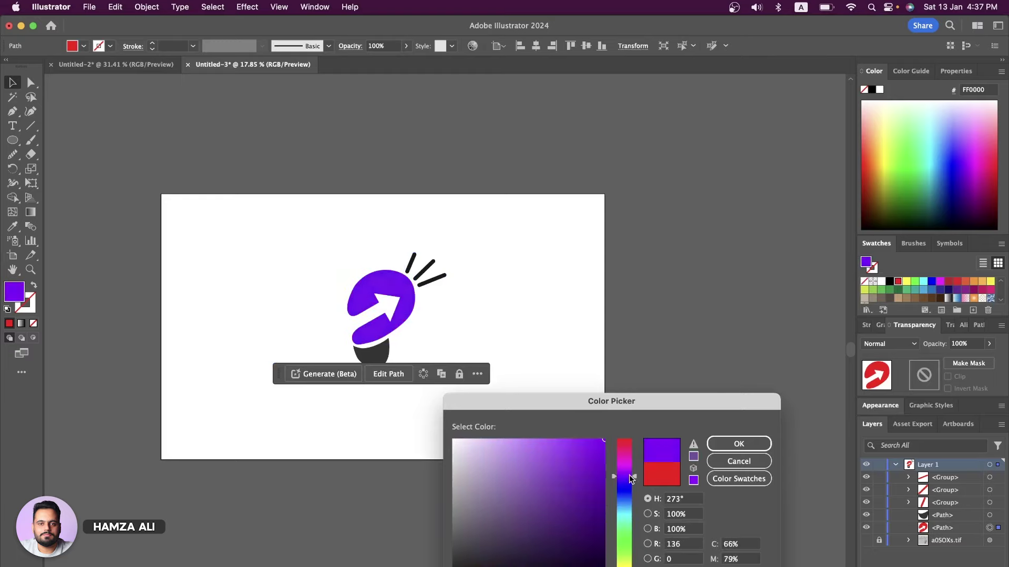
left_click_drag(628, 475, 629, 477)
left_click(740, 444)
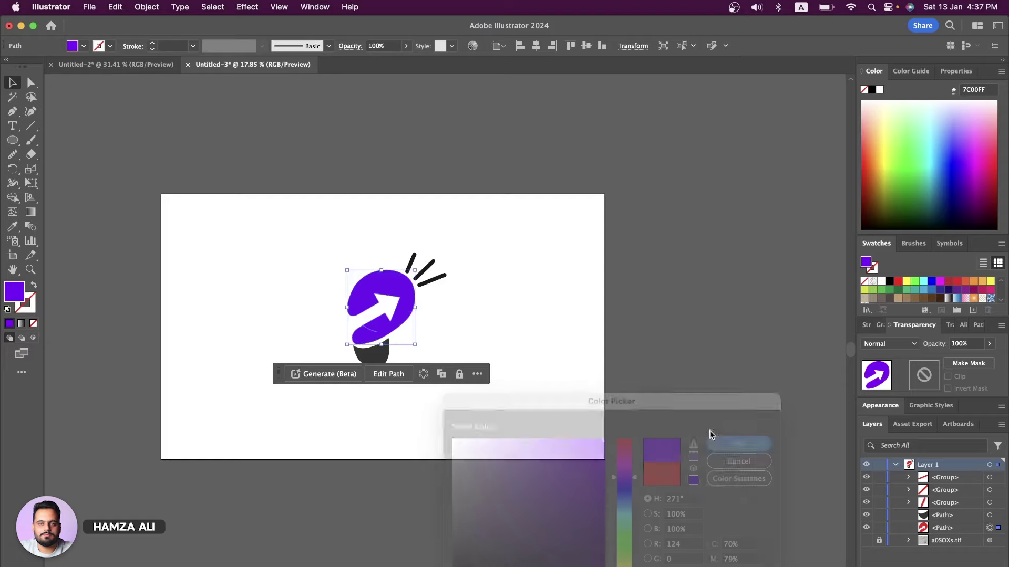
left_click(506, 328)
Step: Select every logo piece and group them with Cmd+G
scroll(295, 345, "up", 2)
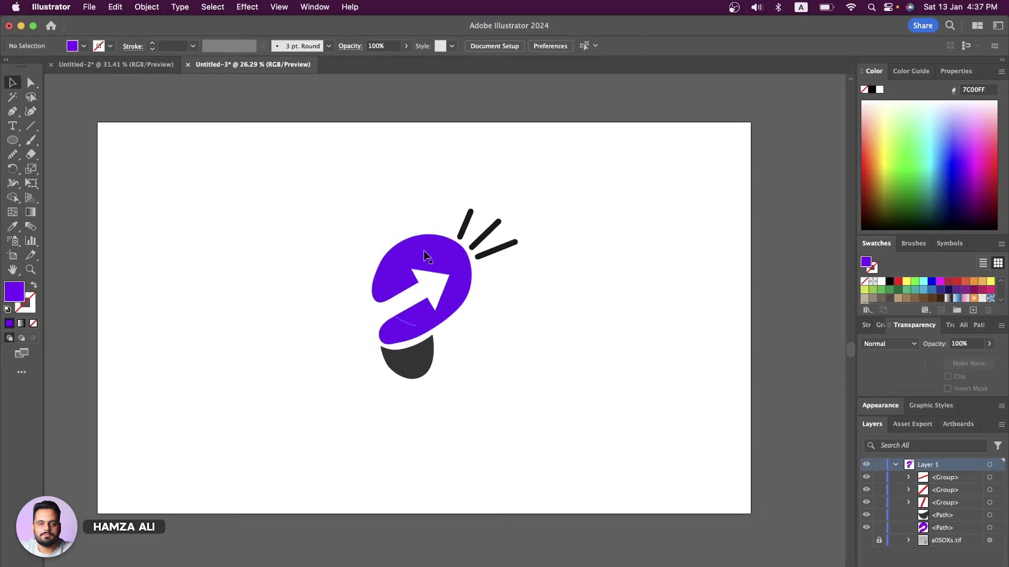
left_click_drag(336, 227, 565, 444)
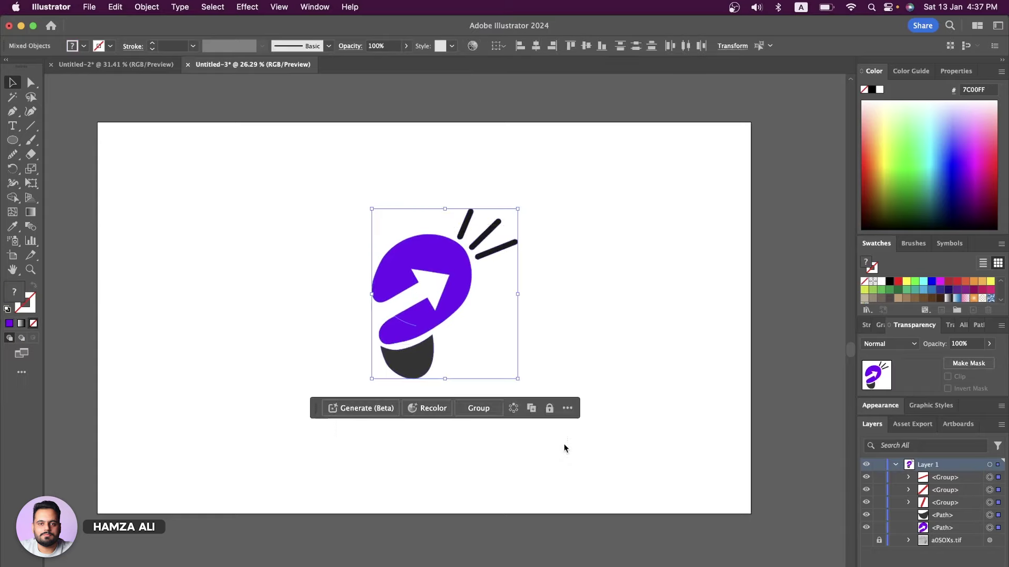
key("super+g")
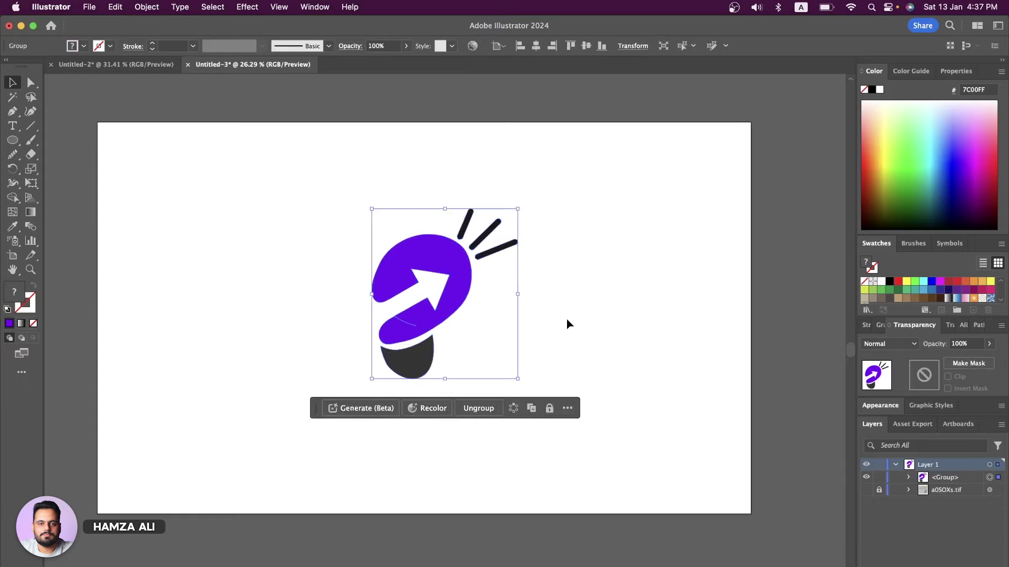
left_click(566, 319)
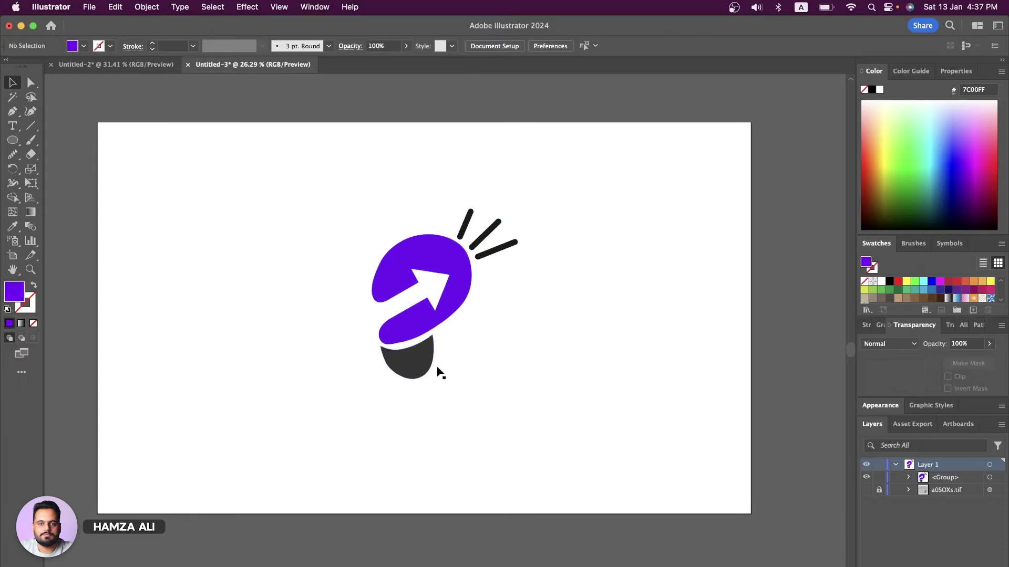
Step: Zoom in and draw a Pen-tool patch shape over the white seam in the purple band
scroll(440, 360, "up", 5)
scroll(440, 360, "up", 3)
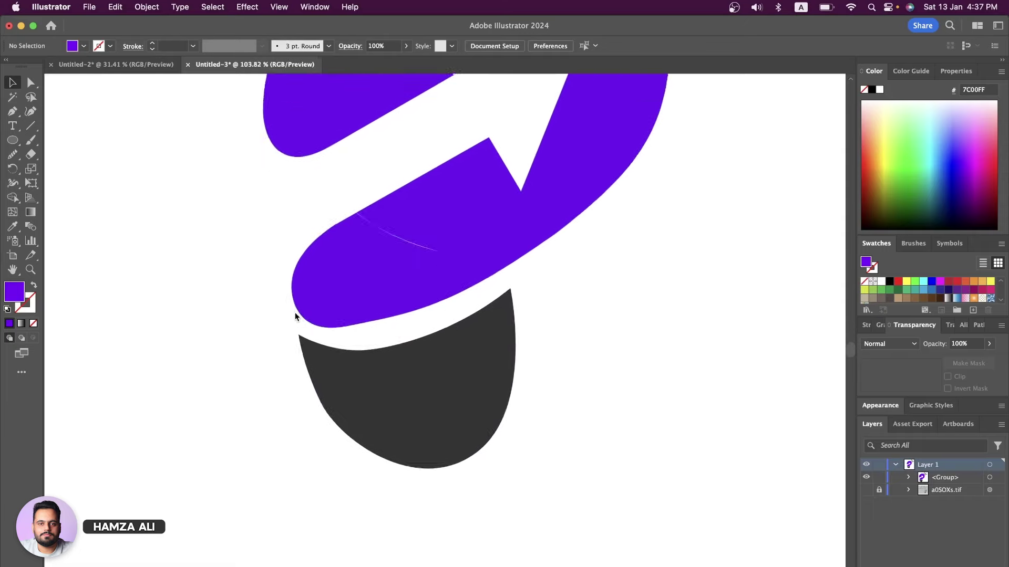
scroll(294, 312, "up", 3)
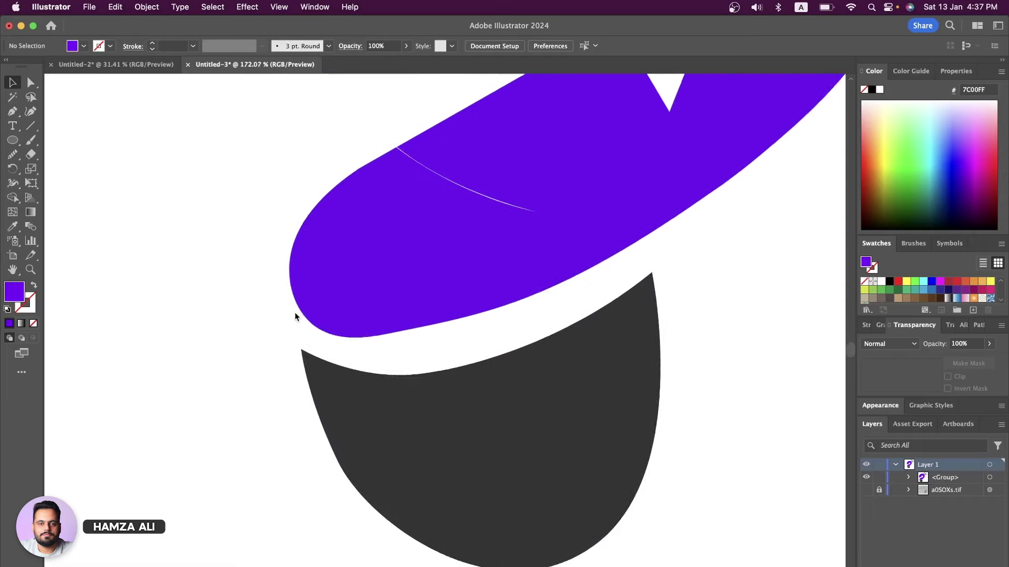
left_click(14, 114)
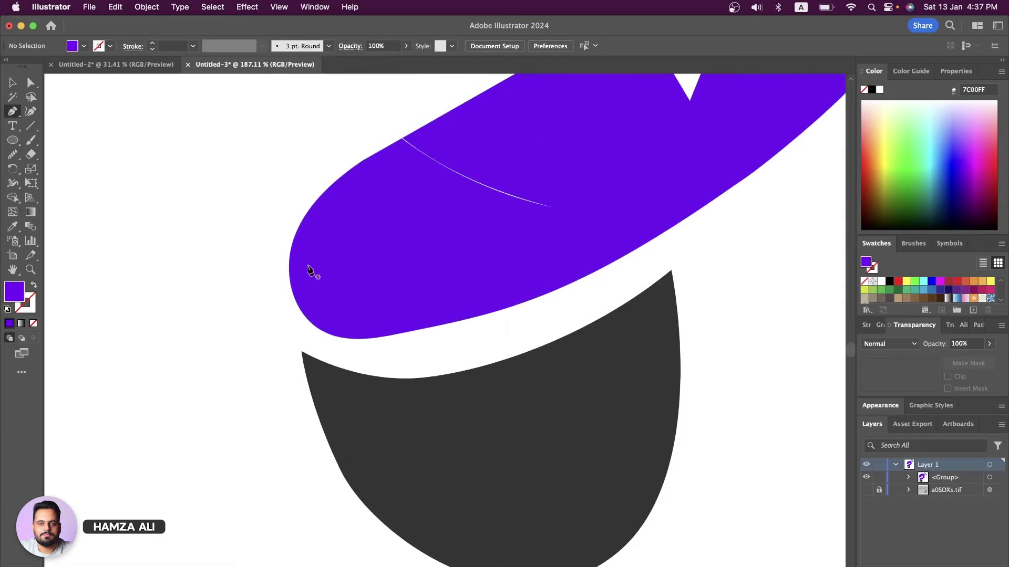
left_click(362, 161)
left_click(462, 103)
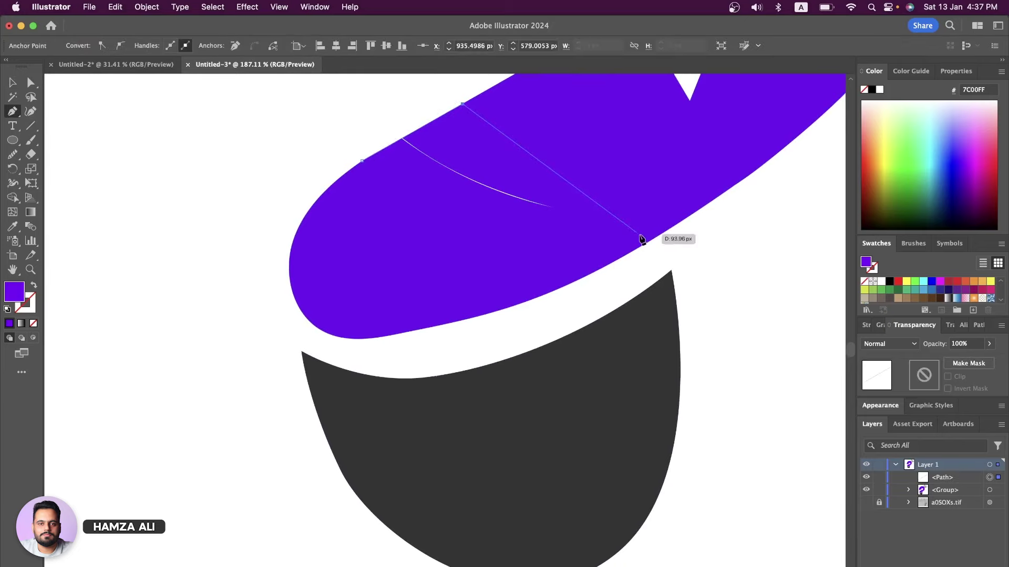
left_click(641, 237)
left_click(417, 243)
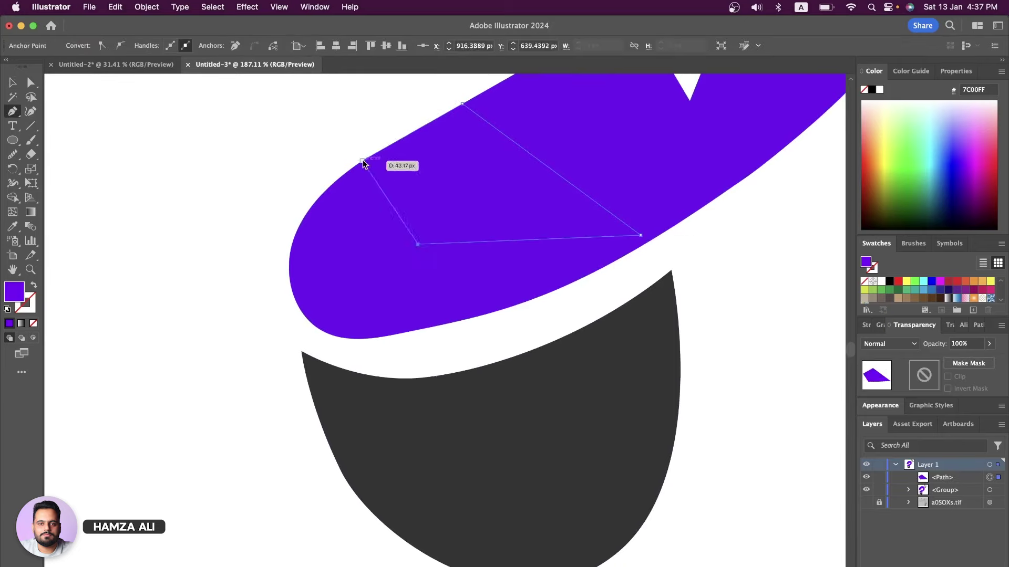
left_click(362, 160)
Step: Draw a second patch shape following the purple band's curved lower edge
left_click(336, 337)
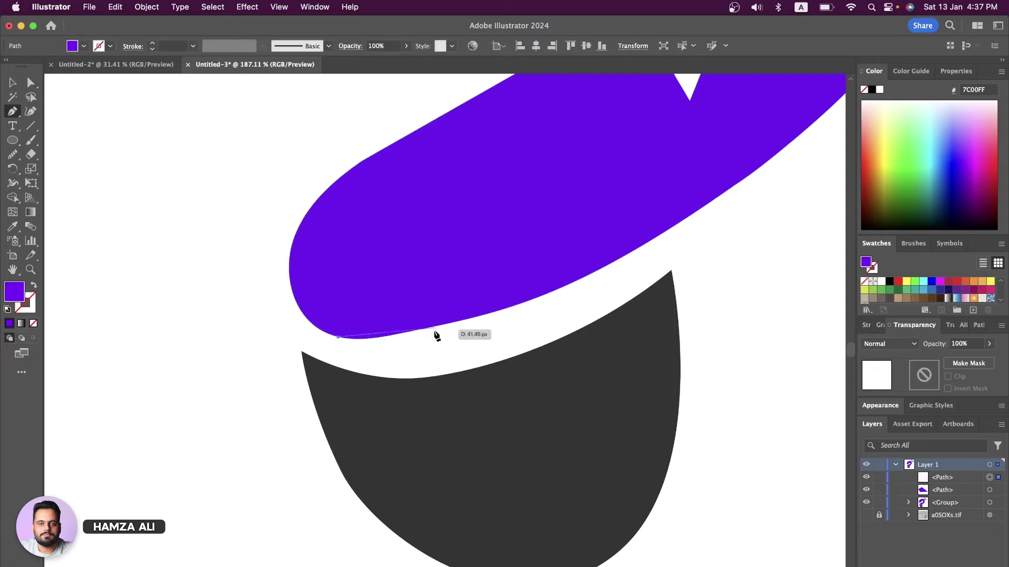
left_click_drag(406, 344, 449, 345)
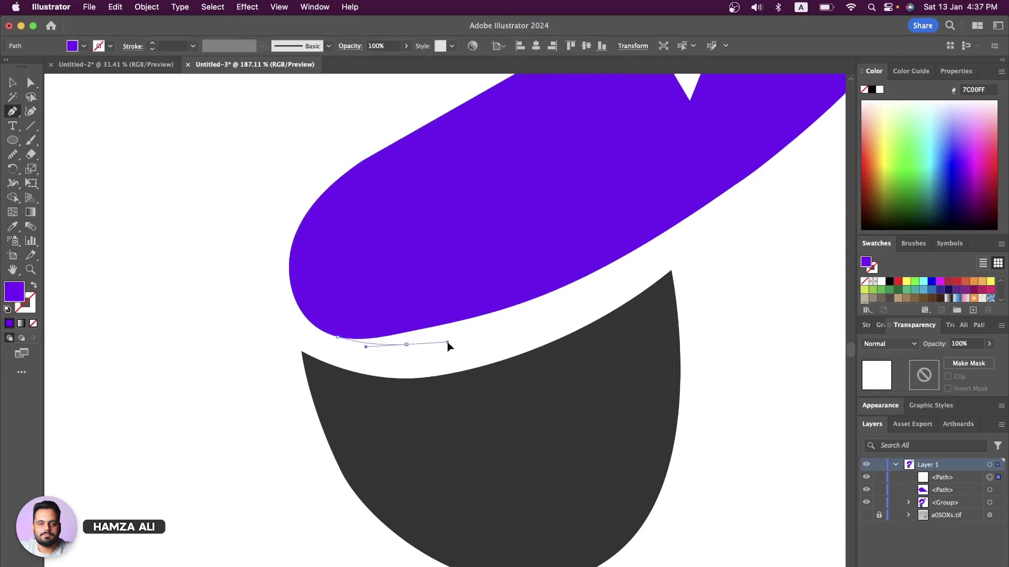
left_click(606, 266)
left_click(541, 256)
left_click(356, 291)
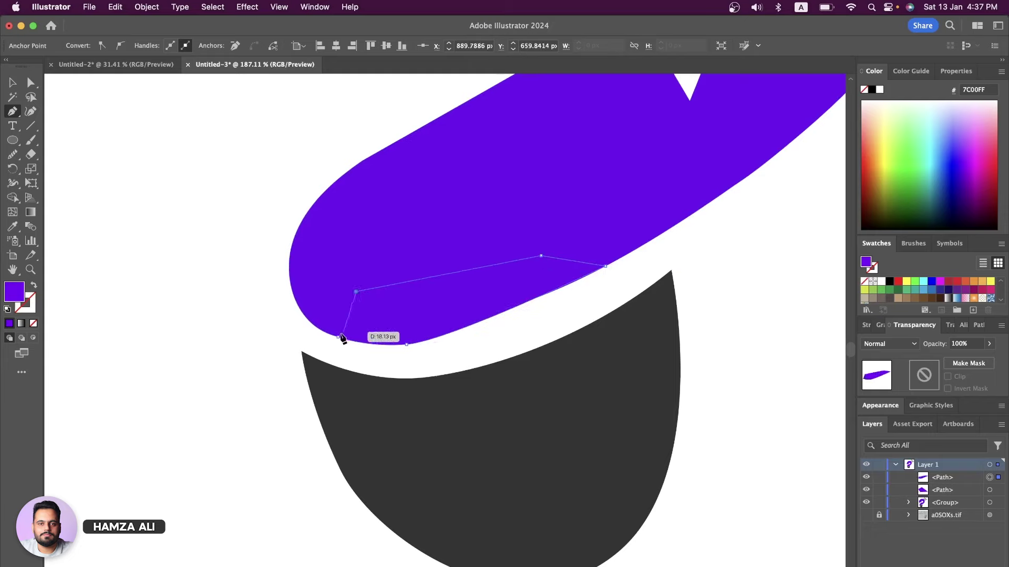
left_click(342, 339)
left_click(31, 83)
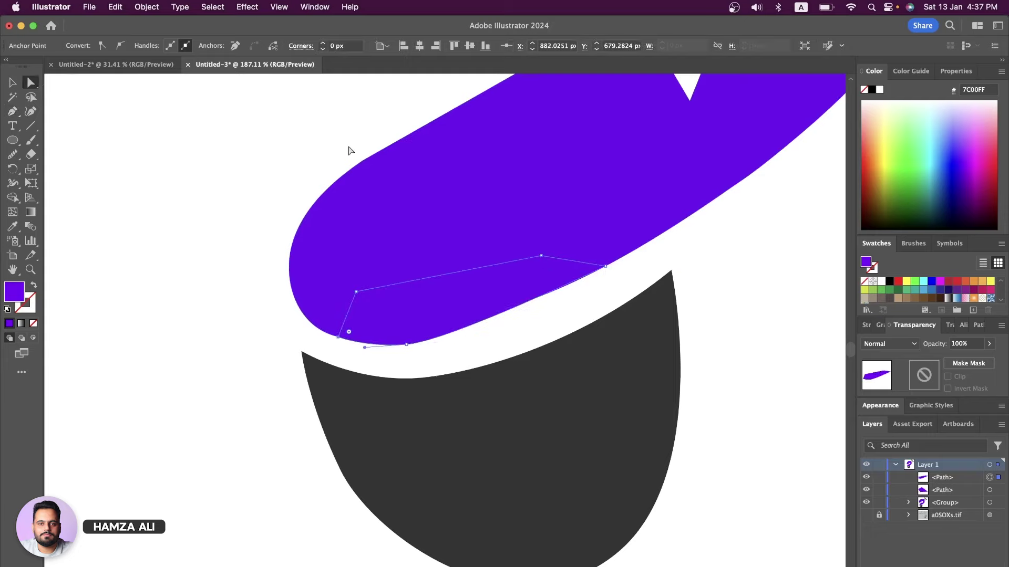
Step: Merge the patches and purple band into one shape with Shape Builder, then zoom out
key("super+a")
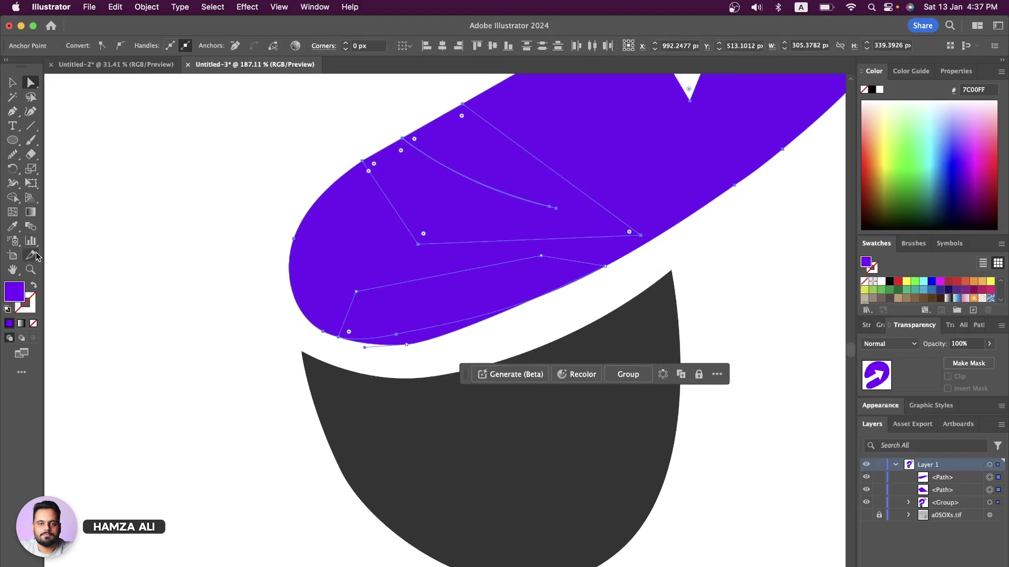
left_click(13, 198)
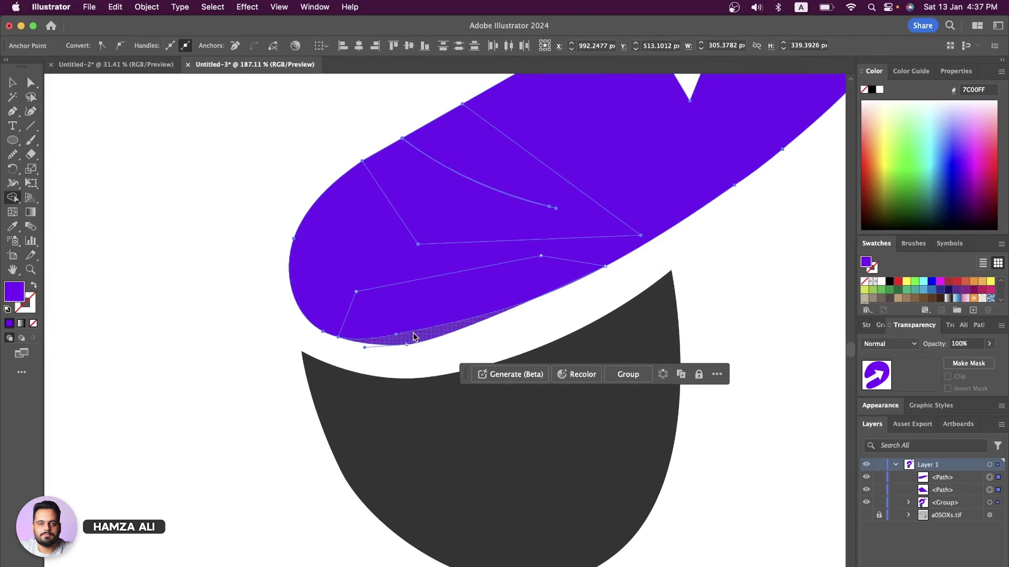
left_click_drag(415, 338, 537, 162)
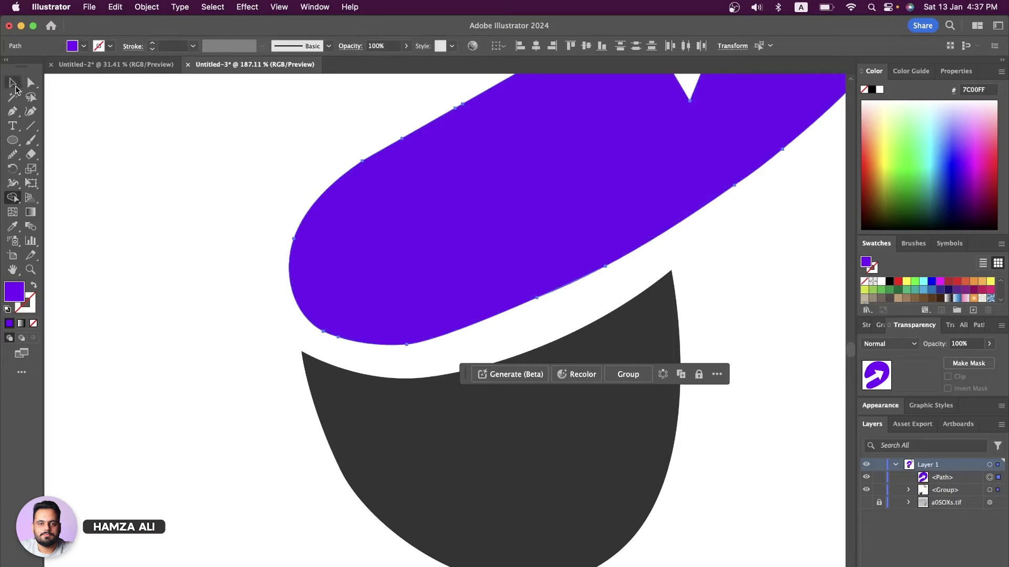
left_click(31, 83)
left_click(171, 207)
scroll(175, 207, "down", 3)
scroll(175, 207, "down", 3)
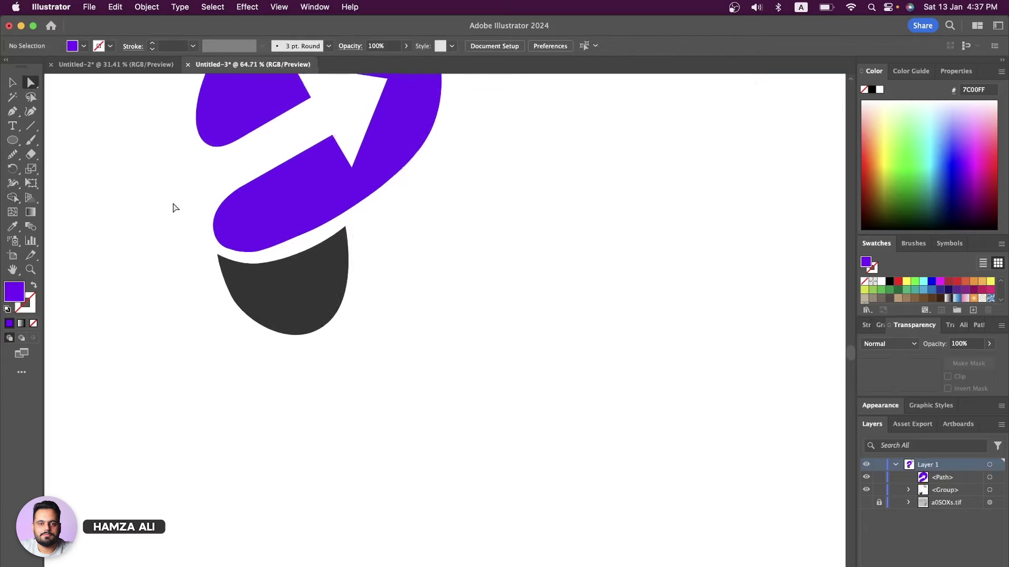
scroll(173, 206, "down", 2)
scroll(174, 207, "down", 2)
scroll(174, 206, "down", 2)
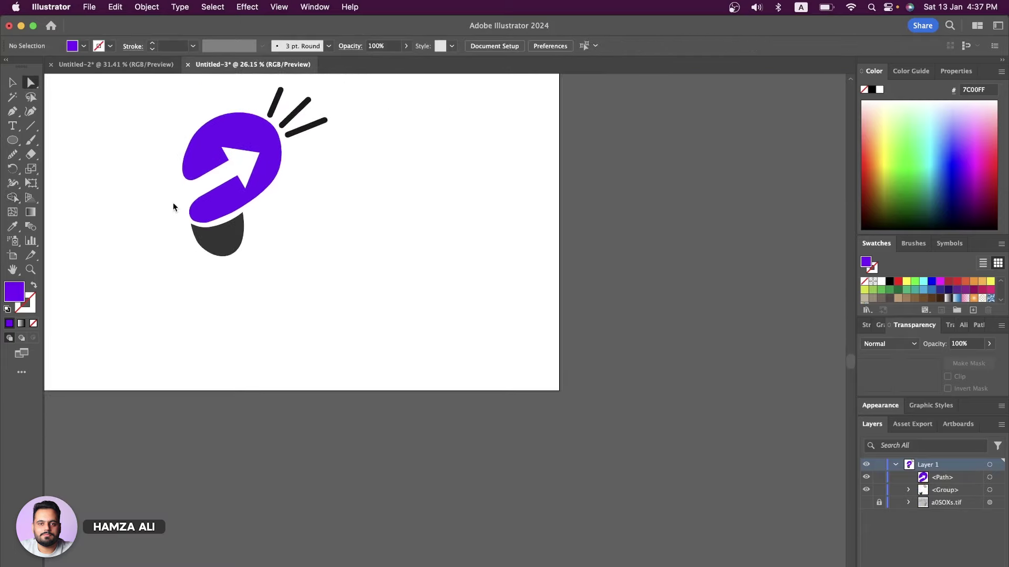
scroll(196, 203, "left", 3)
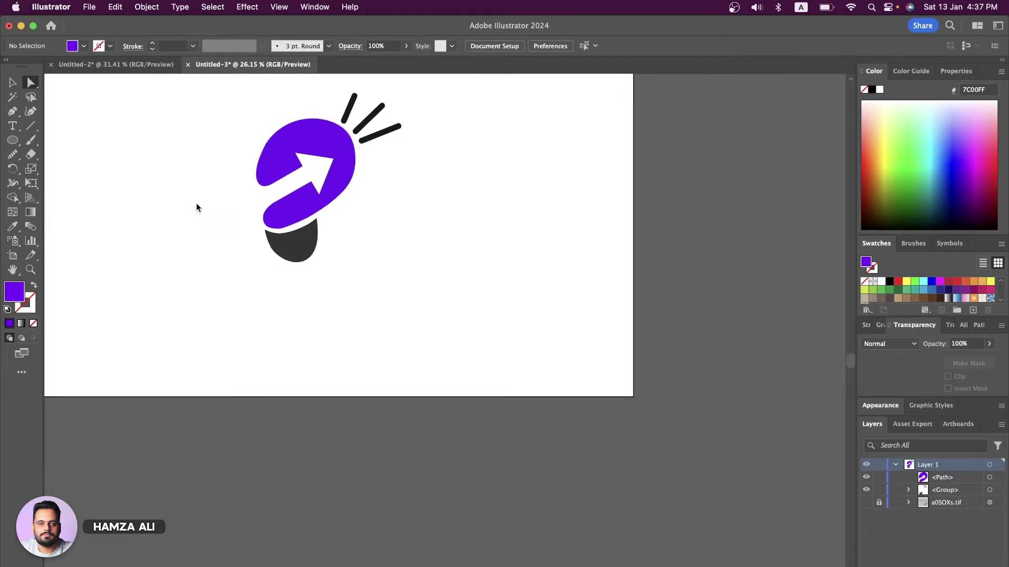
scroll(197, 203, "left", 3)
scroll(197, 203, "left", 3)
scroll(196, 203, "up", 2)
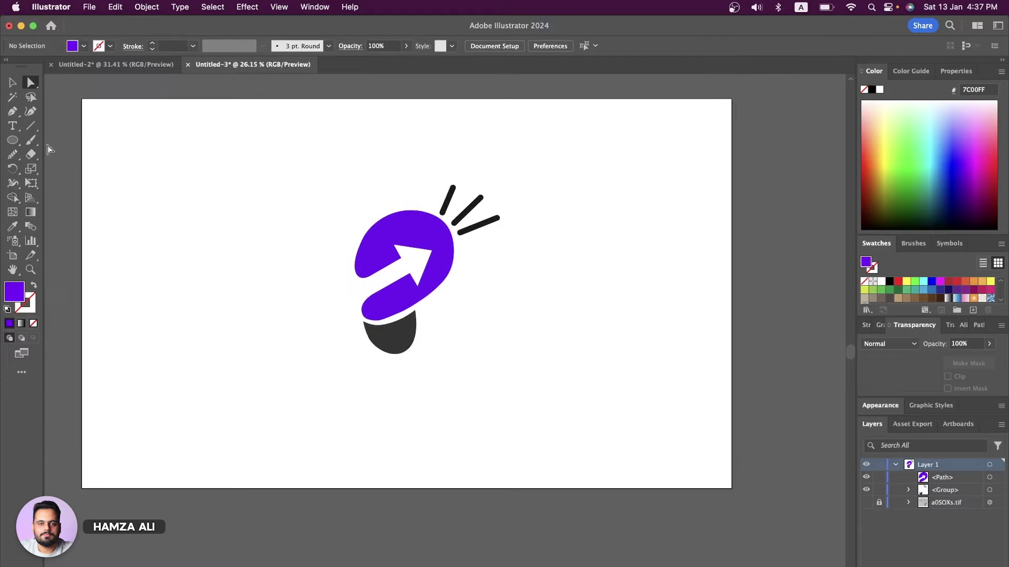
Step: Group the logo artwork and add the Spark text below the bulb at about 118 pt
left_click(13, 126)
key("super+a")
key("super+g")
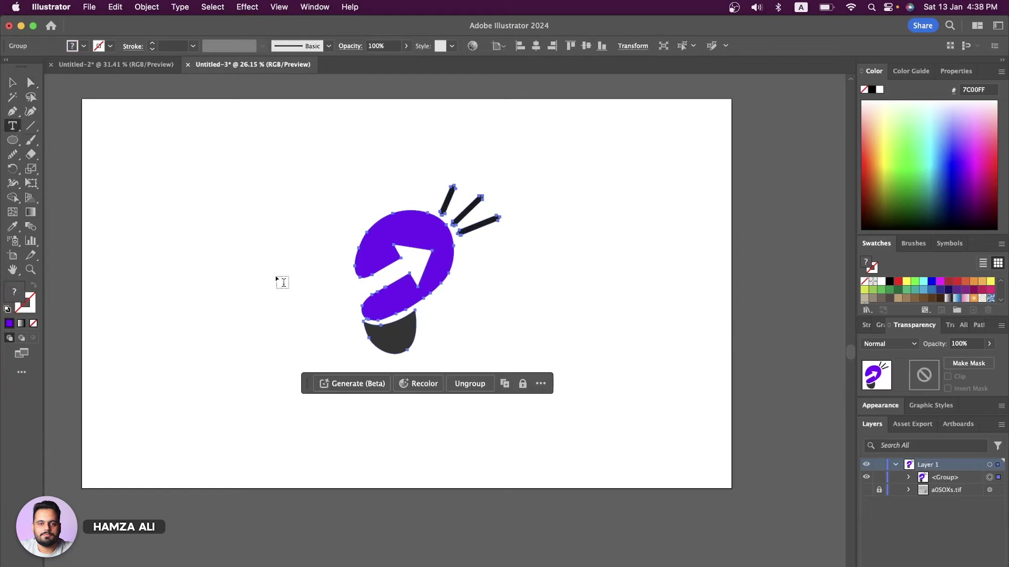
left_click(276, 275)
type("Spark")
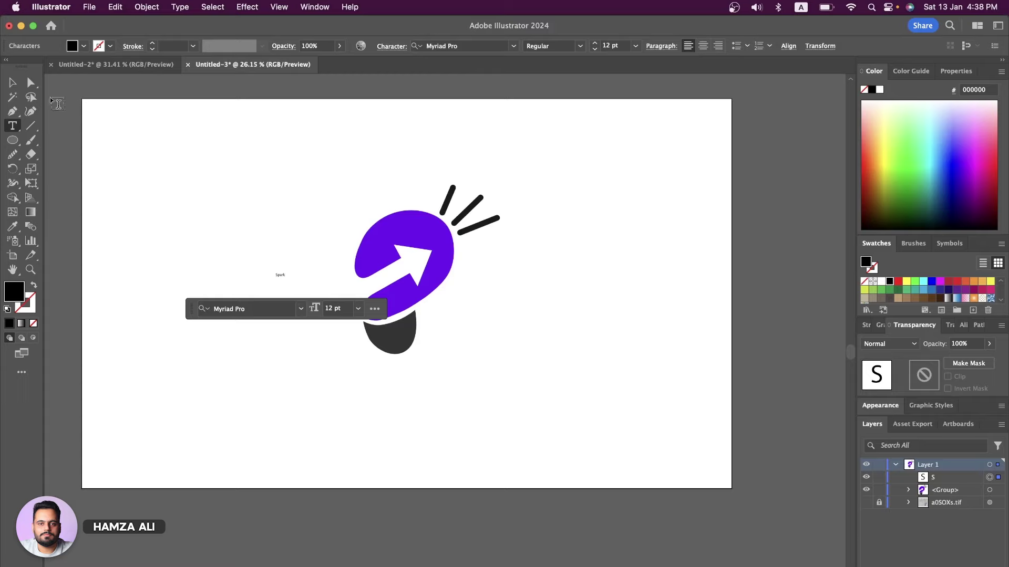
left_click(13, 82)
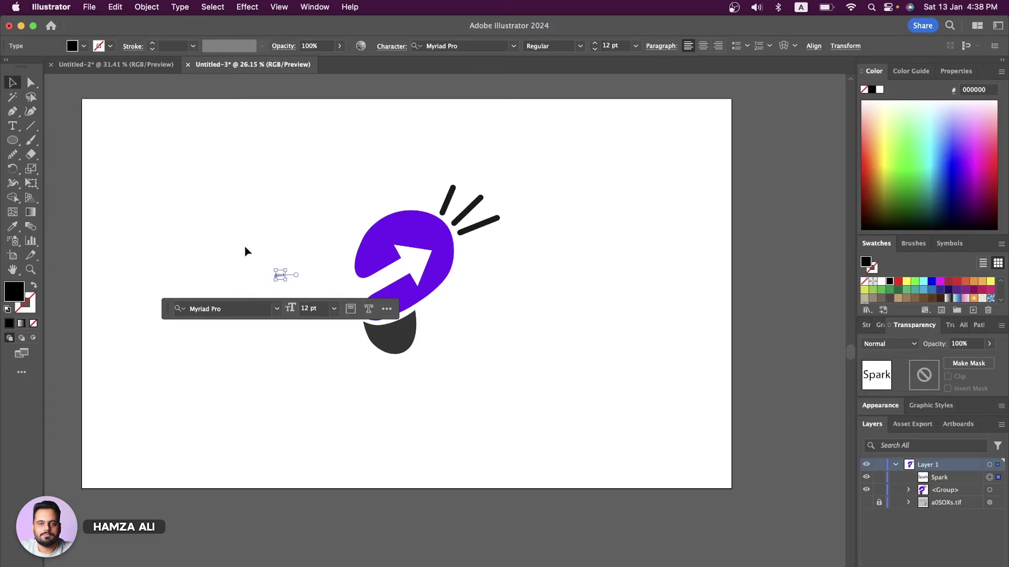
left_click_drag(286, 281, 459, 367)
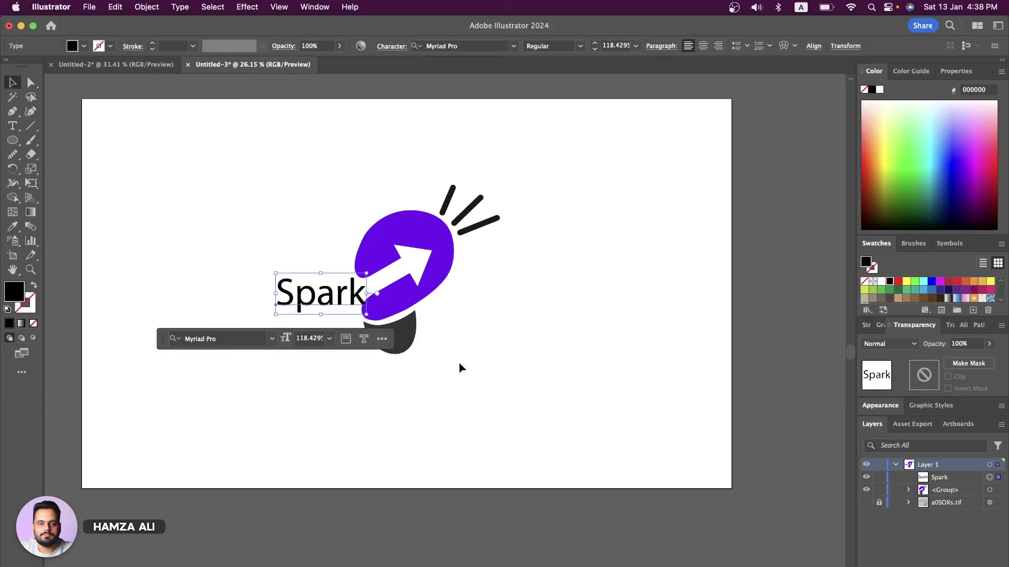
left_click_drag(331, 300, 408, 392)
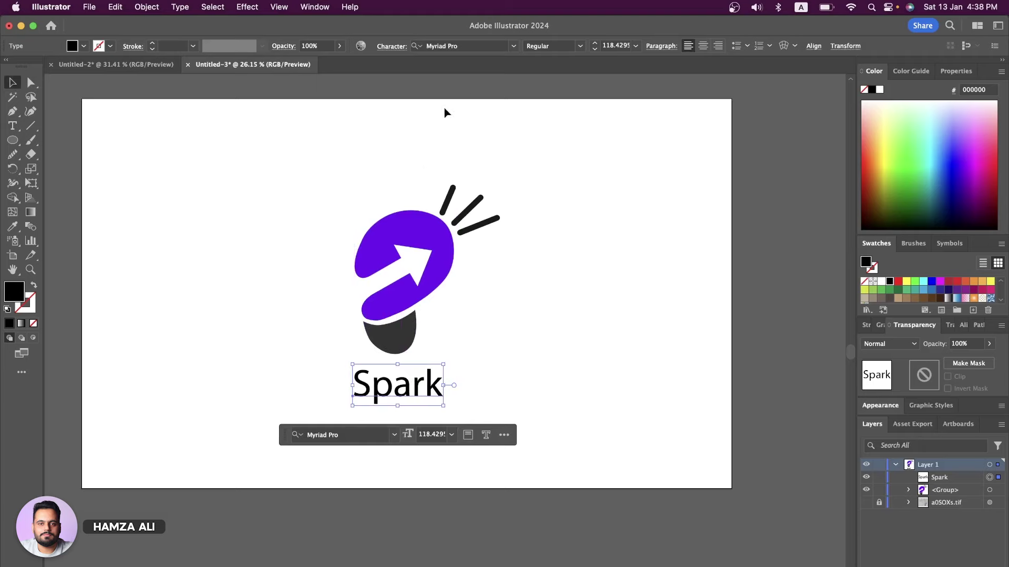
Step: Set Spark in Futura Heavy BT at about 144 pt, coloured the bulb base's dark grey
left_click(488, 43)
type("futu")
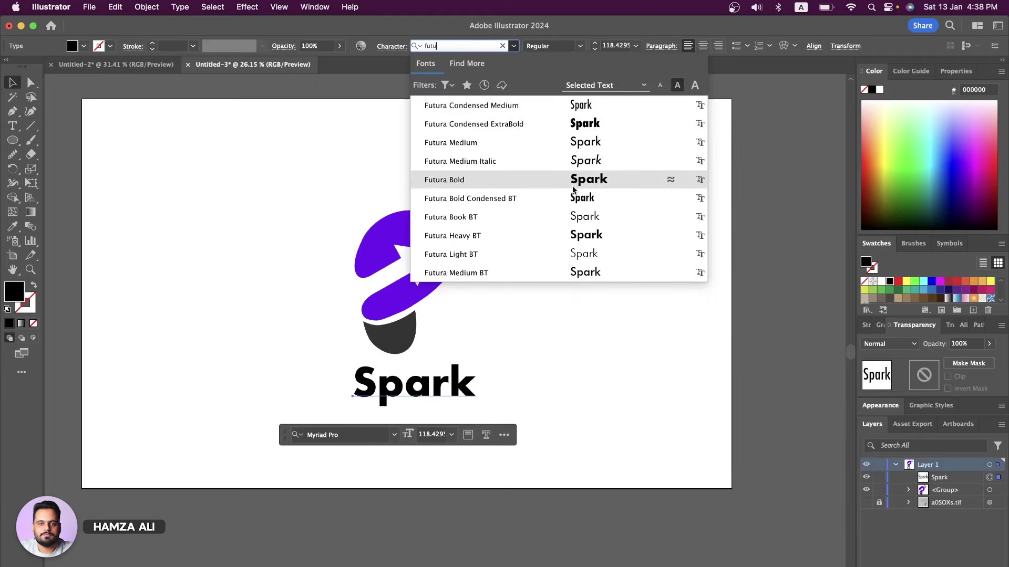
left_click(571, 236)
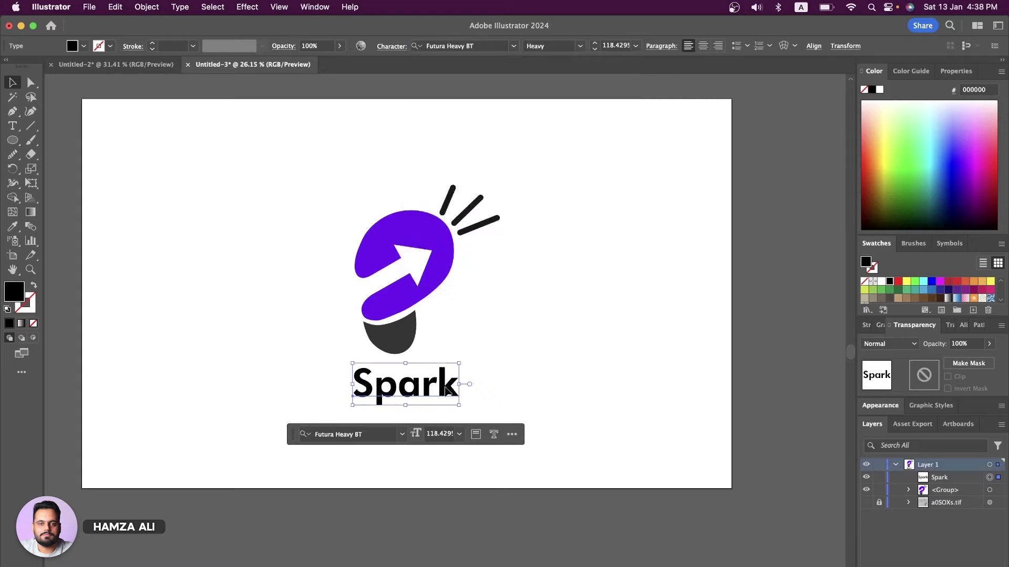
left_click_drag(459, 363, 513, 360)
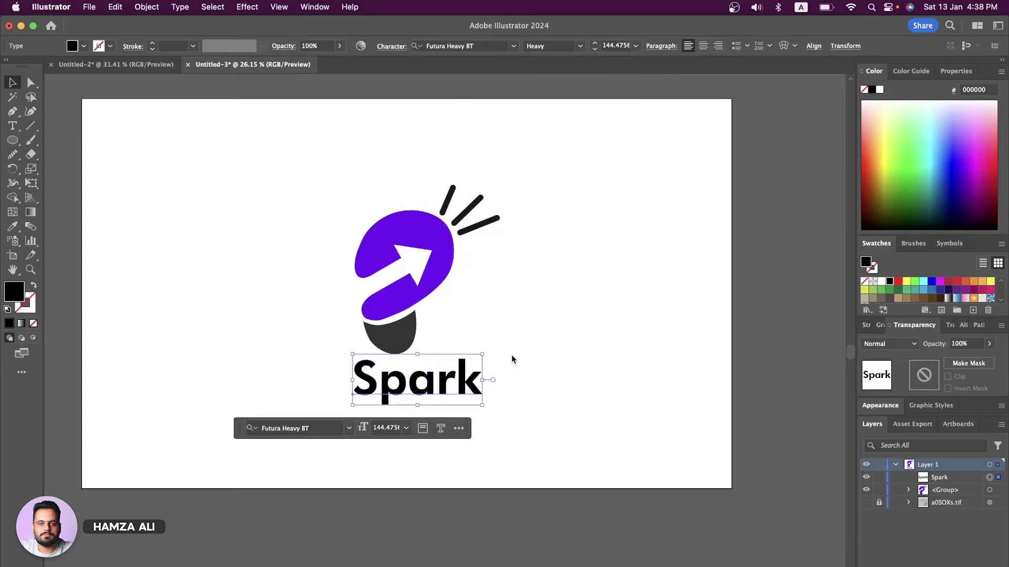
left_click(12, 226)
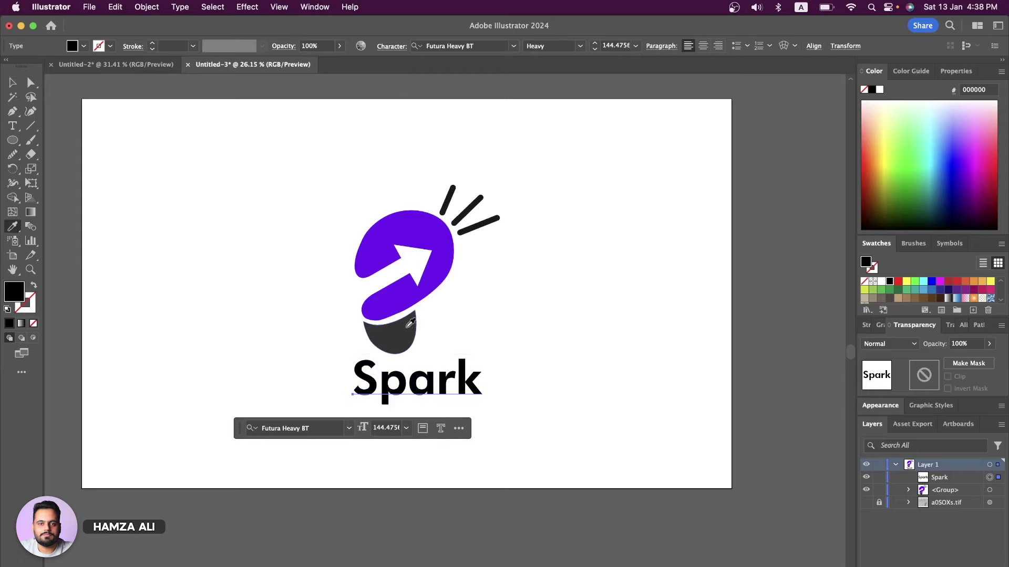
left_click(404, 337)
left_click(13, 82)
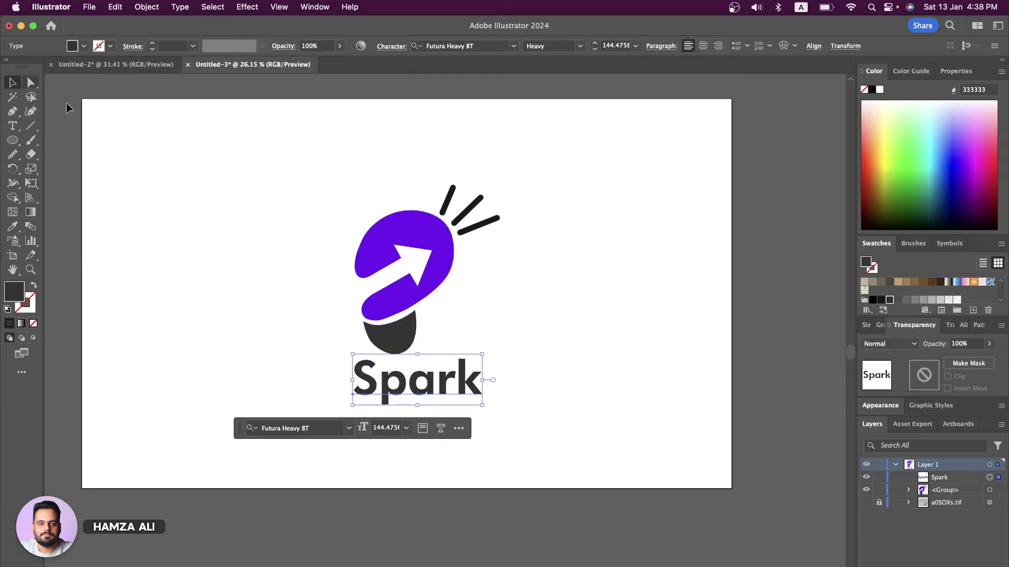
left_click(307, 263)
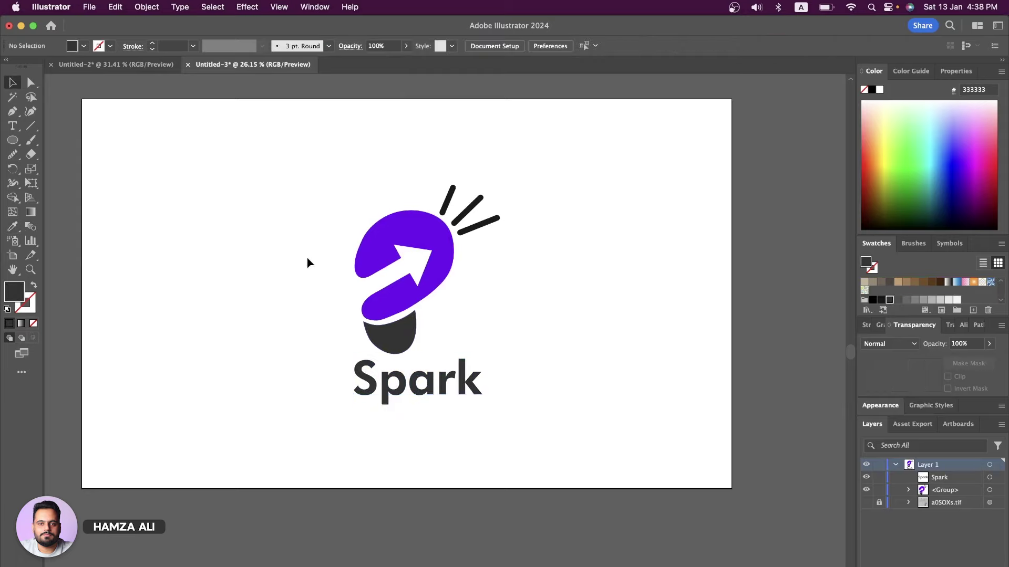
Step: Try centring Spark with the bulb, undo it, and nudge Spark a few pixels instead
left_click(429, 399)
left_click_drag(512, 373, 358, 322)
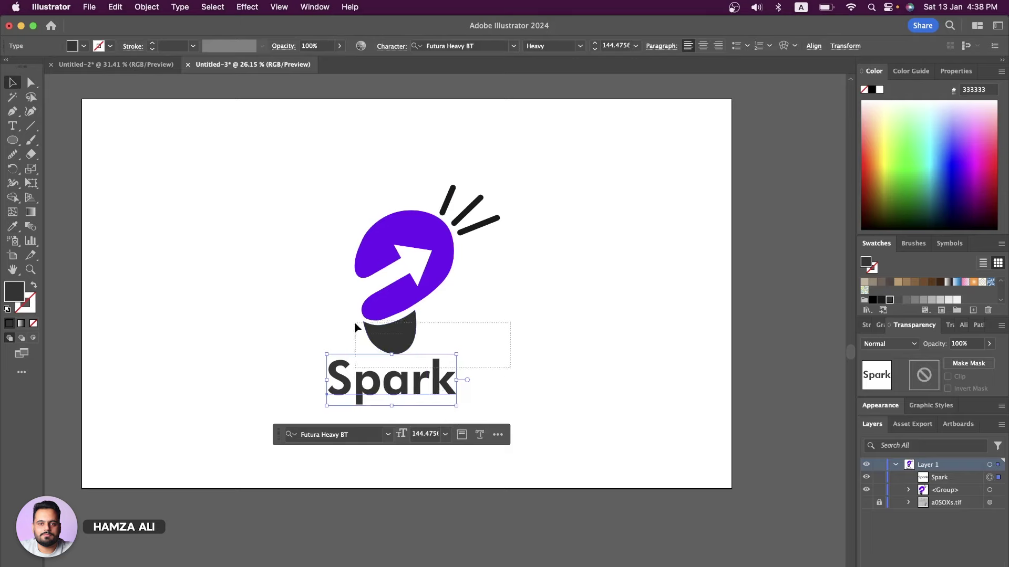
left_click(424, 46)
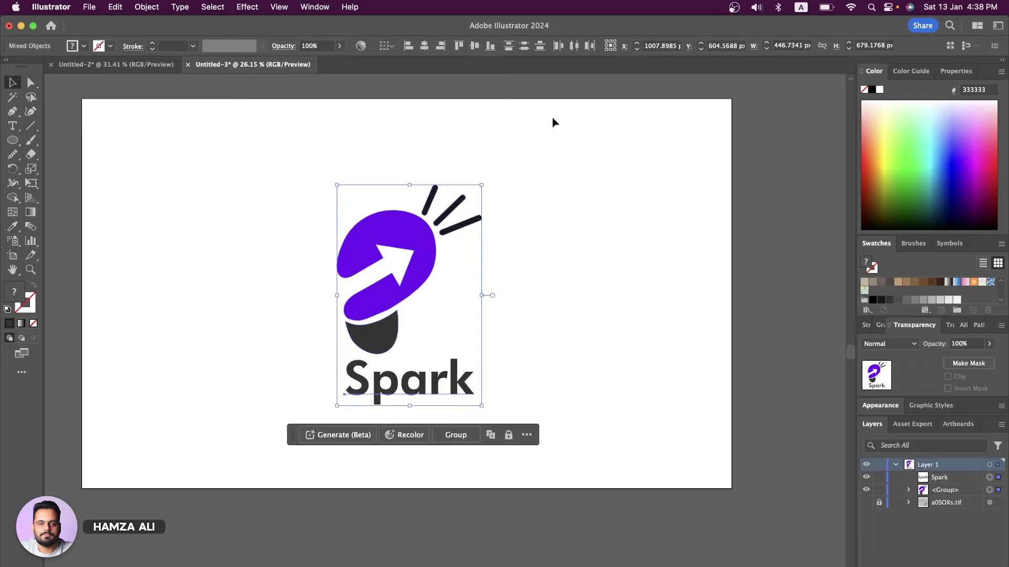
key("super+z")
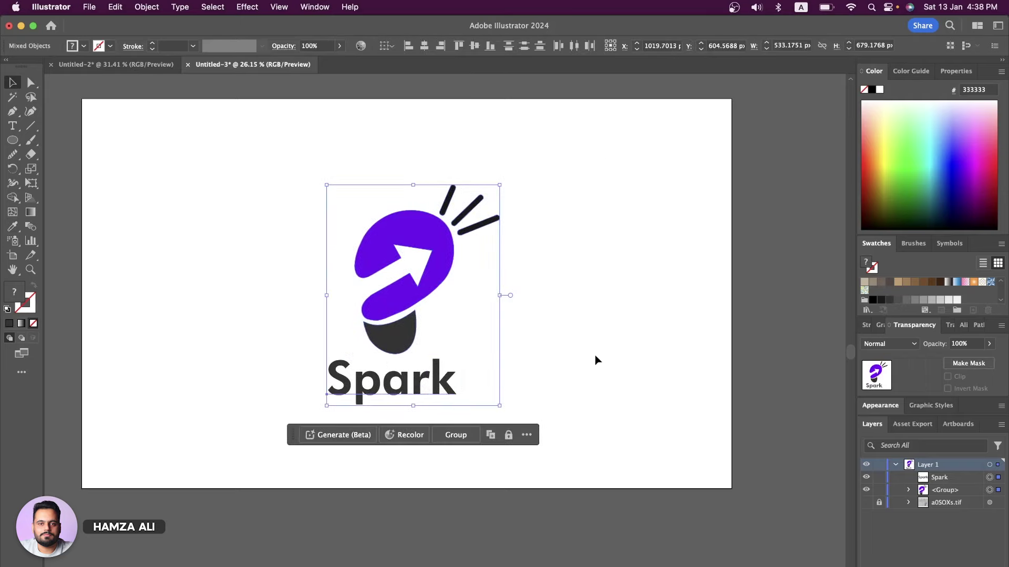
left_click(597, 359)
left_click_drag(448, 385, 424, 388)
left_click(578, 349)
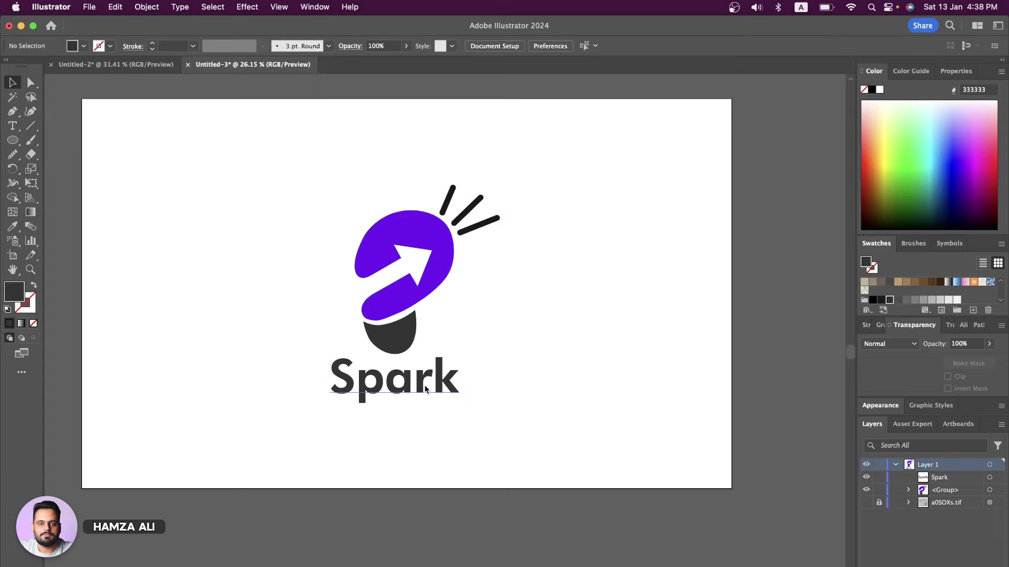
Step: Duplicate Spark below the original and retype the copy as 'Media Agency'
left_click_drag(424, 393, 425, 436)
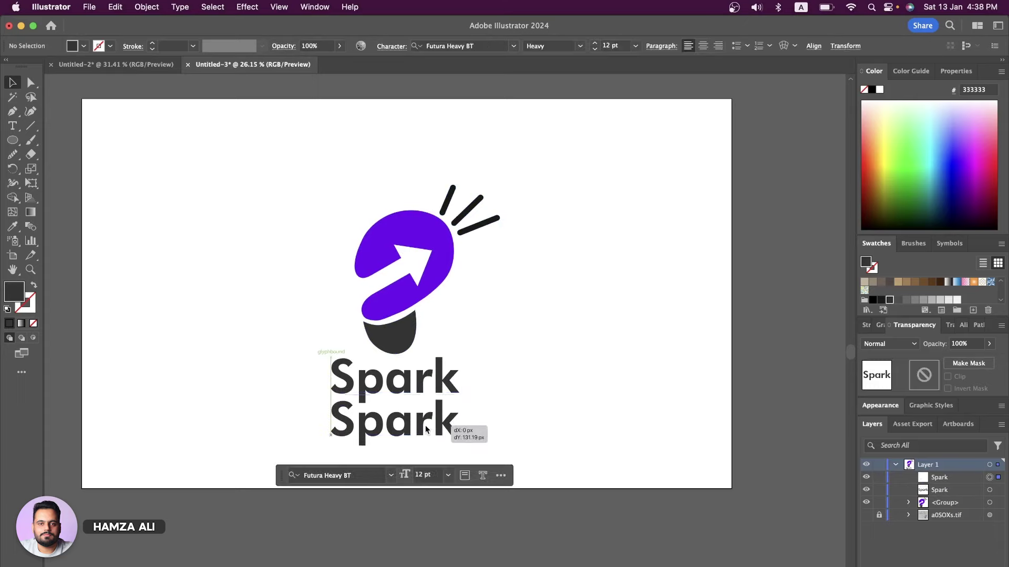
scroll(378, 345, "up", 3)
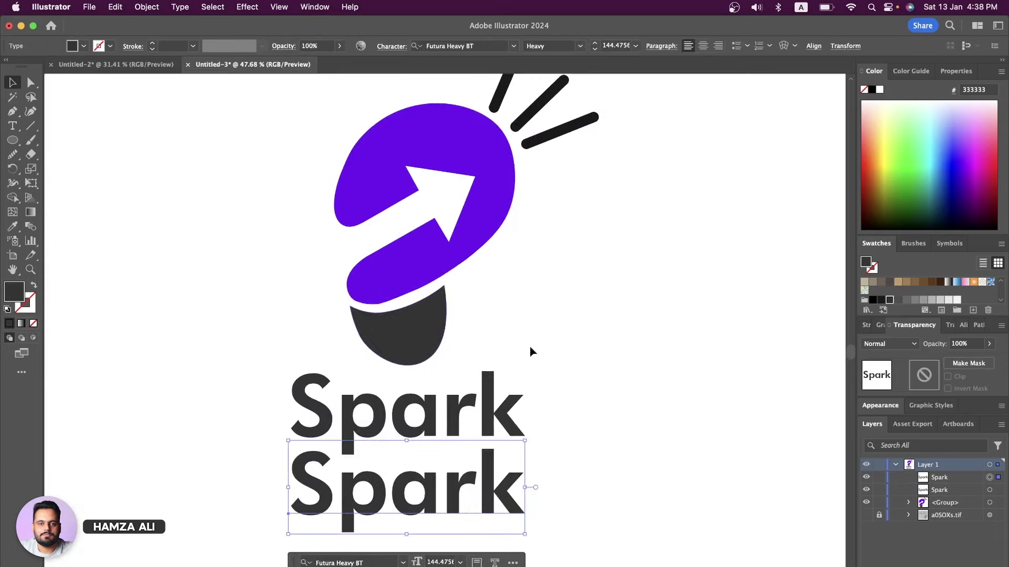
scroll(559, 355, "down", 2)
scroll(559, 358, "down", 1)
double_click(488, 445)
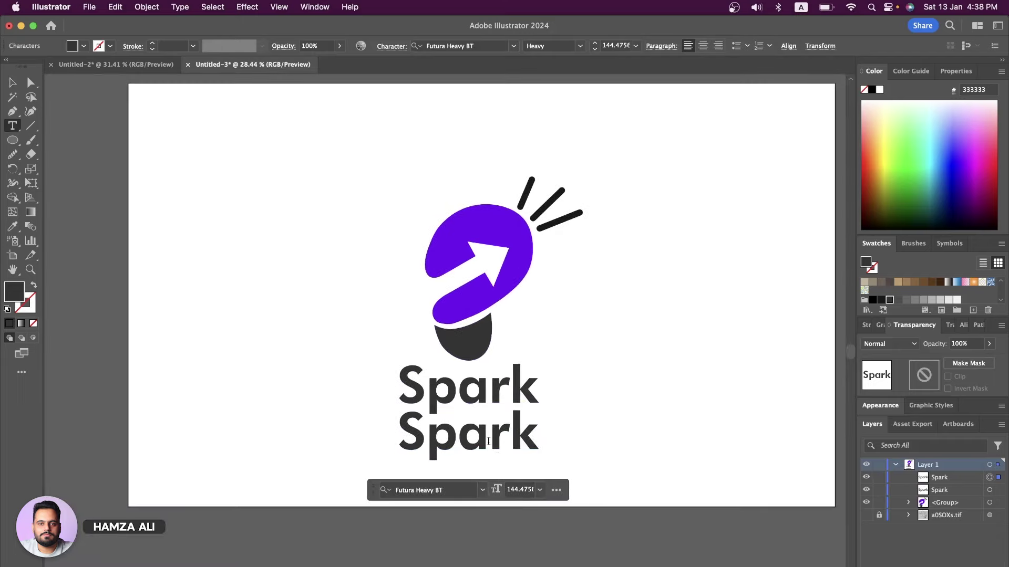
double_click(488, 444)
type("Medi")
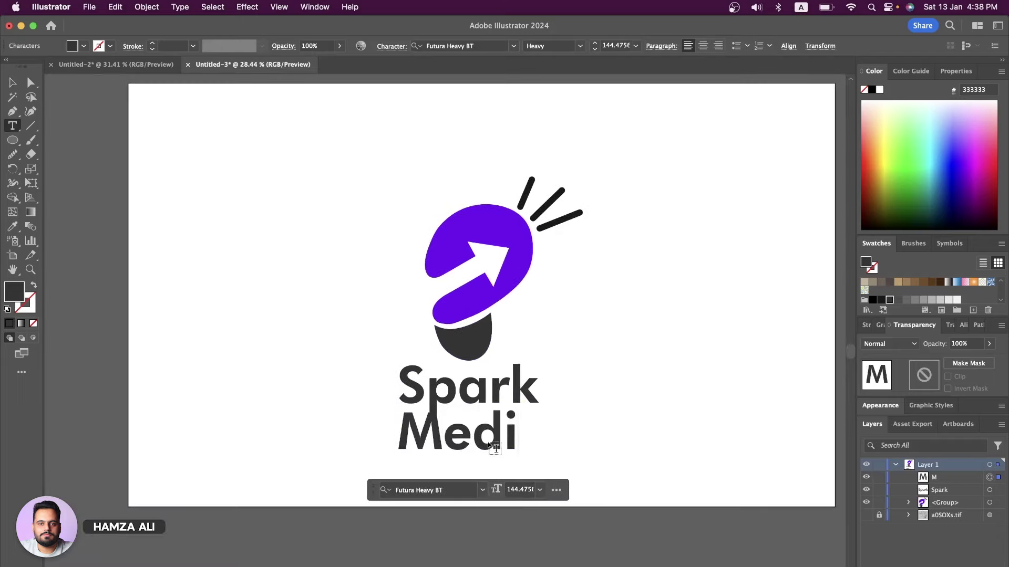
type("a Agency")
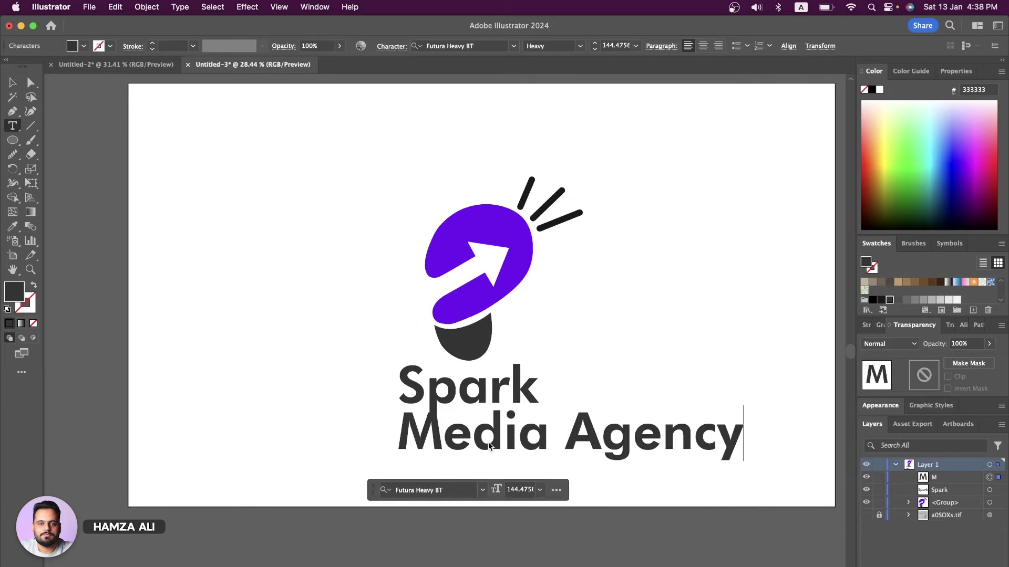
left_click(12, 83)
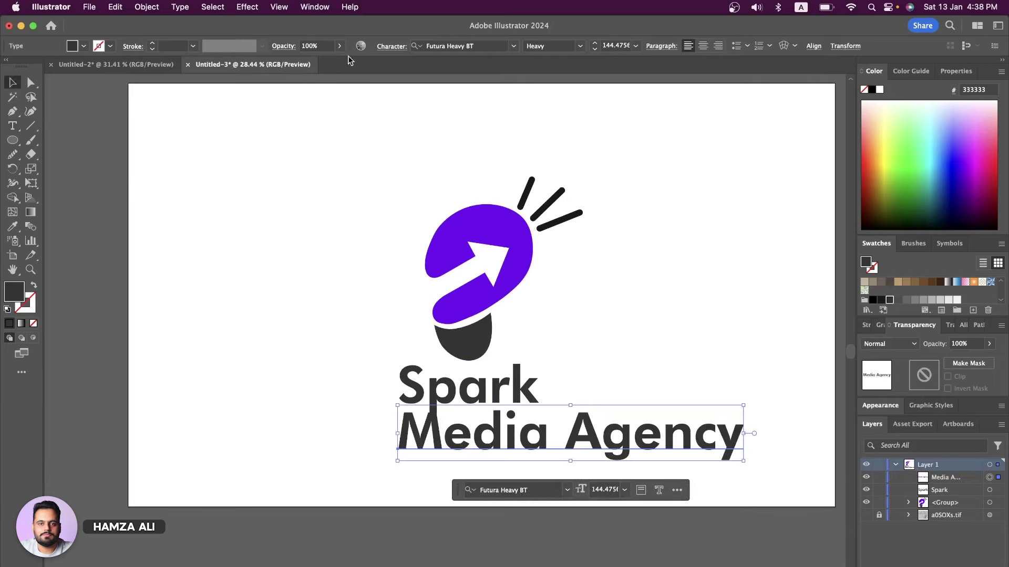
Step: Set the Media Agency text in Futura Light BT
left_click(478, 46)
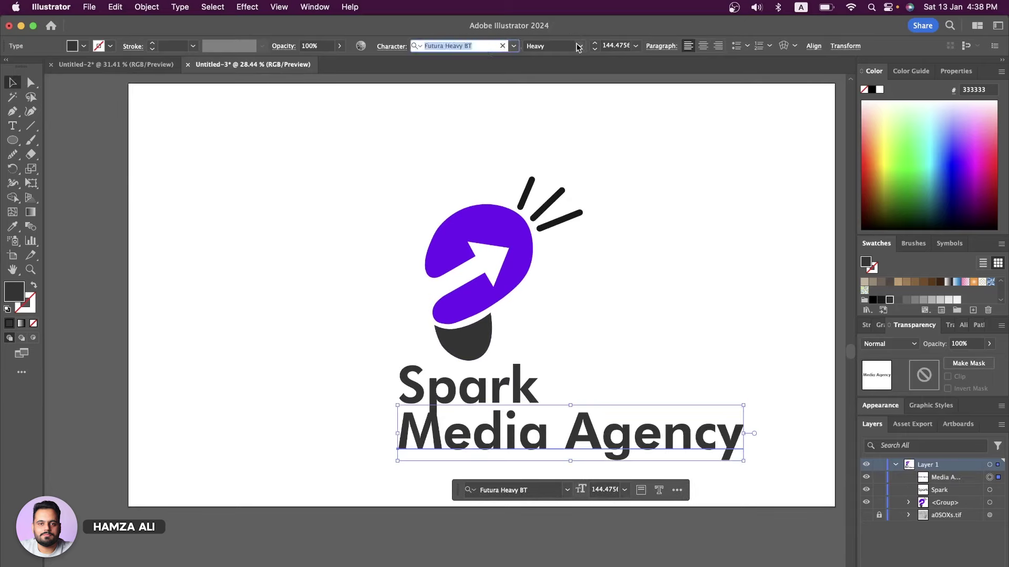
key("Escape")
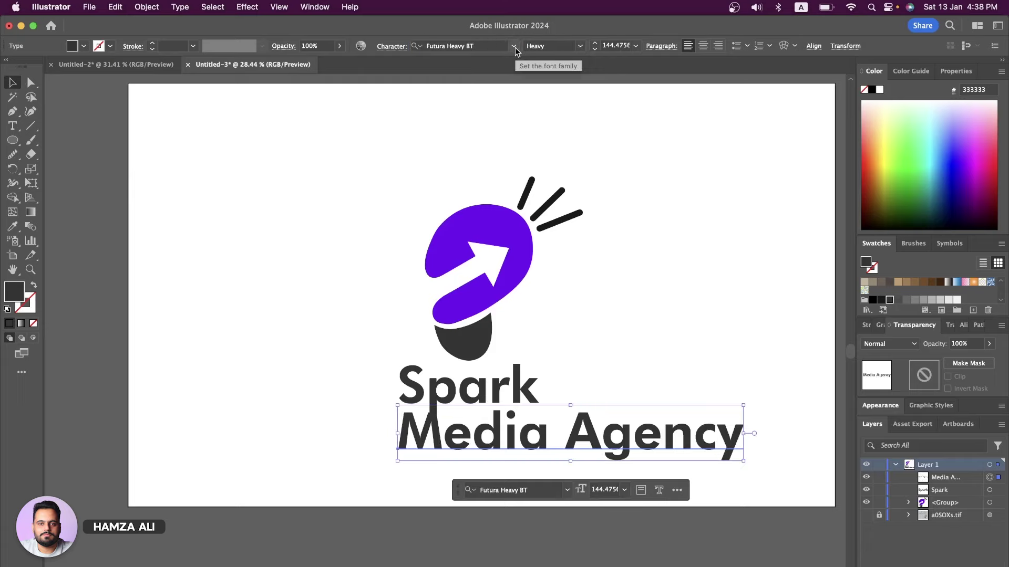
left_click(499, 46)
type("futu")
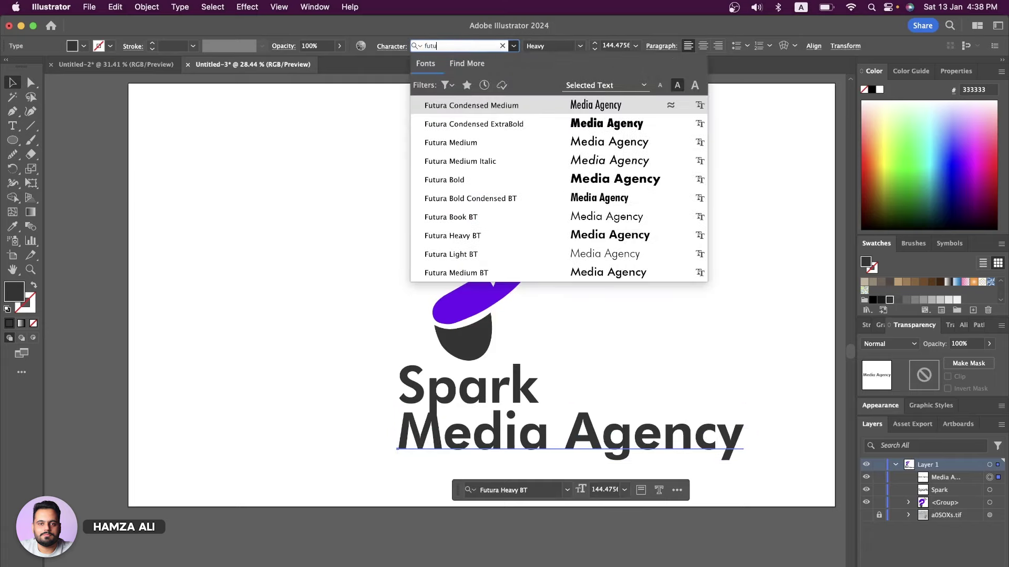
left_click(591, 253)
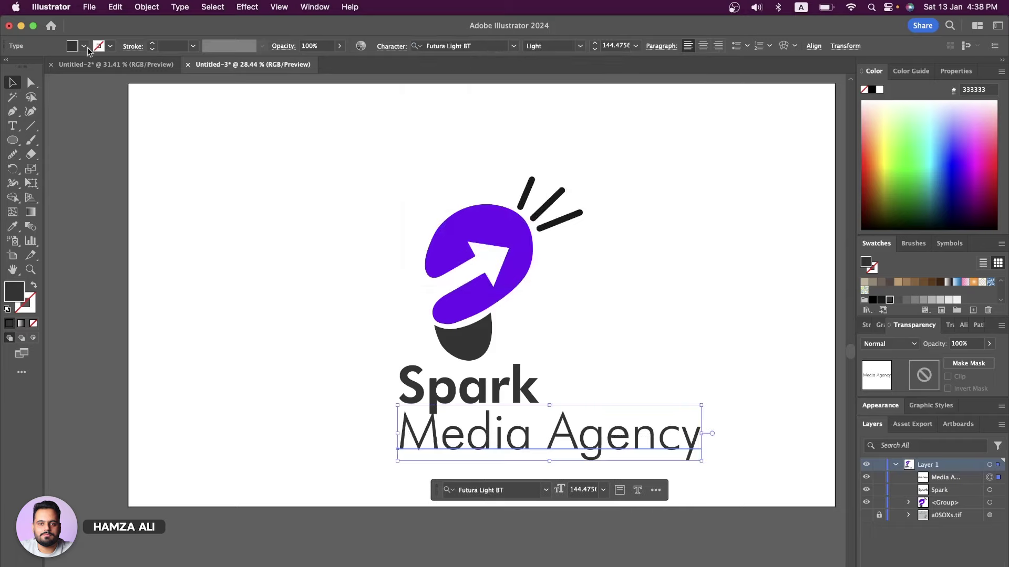
left_click(704, 434)
left_click(701, 434)
Step: Scale the tagline to about 48 pt and align it directly under Spark
left_click_drag(702, 461, 517, 445)
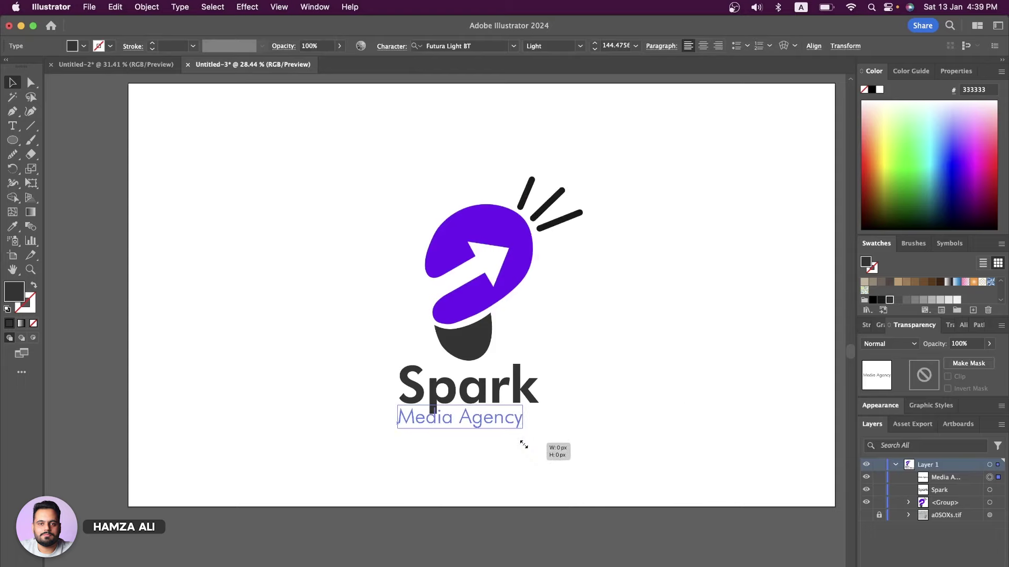
left_click_drag(465, 421, 549, 424)
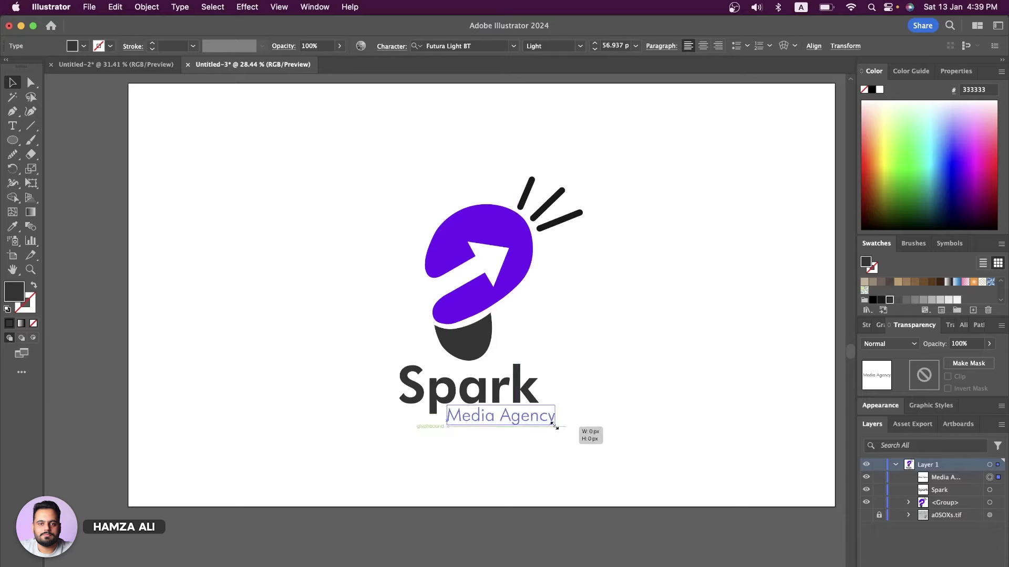
scroll(548, 424, "up", 3)
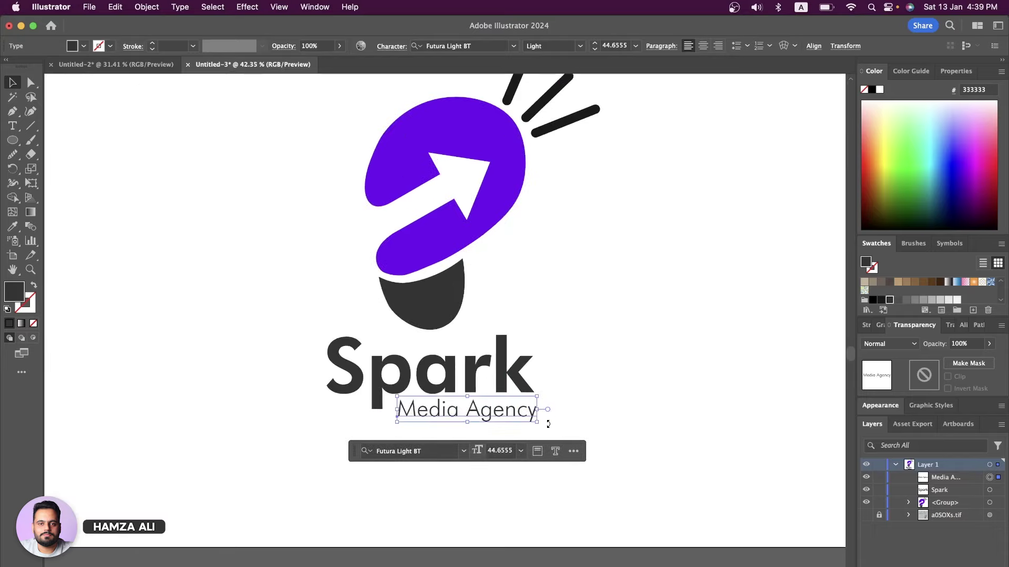
scroll(548, 426, "up", 3)
left_click_drag(297, 422, 277, 426)
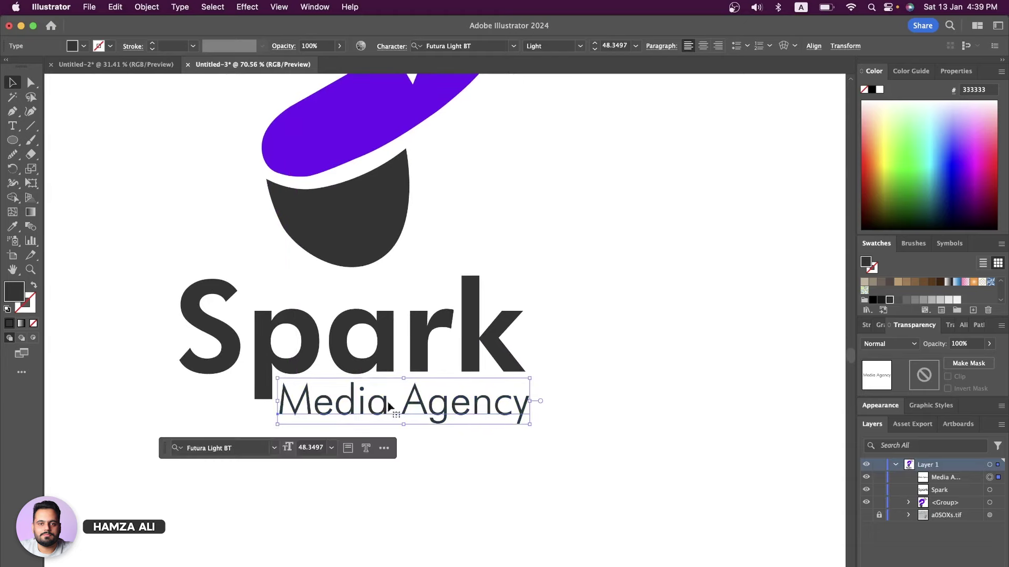
left_click_drag(402, 404, 401, 404)
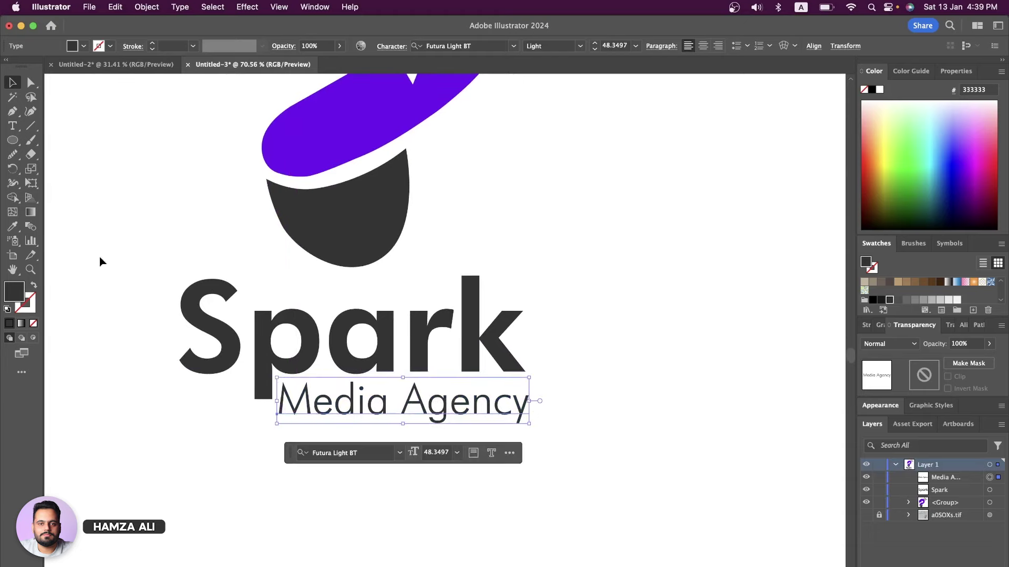
Step: Give the Media Agency tagline the bulb's purple with the Eyedropper
left_click(11, 228)
left_click(308, 142)
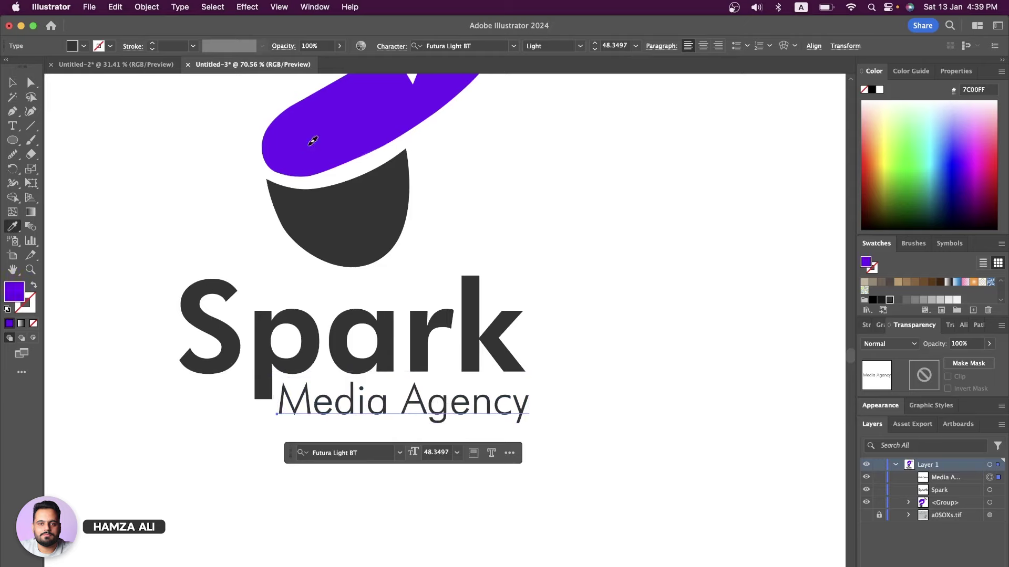
left_click(31, 85)
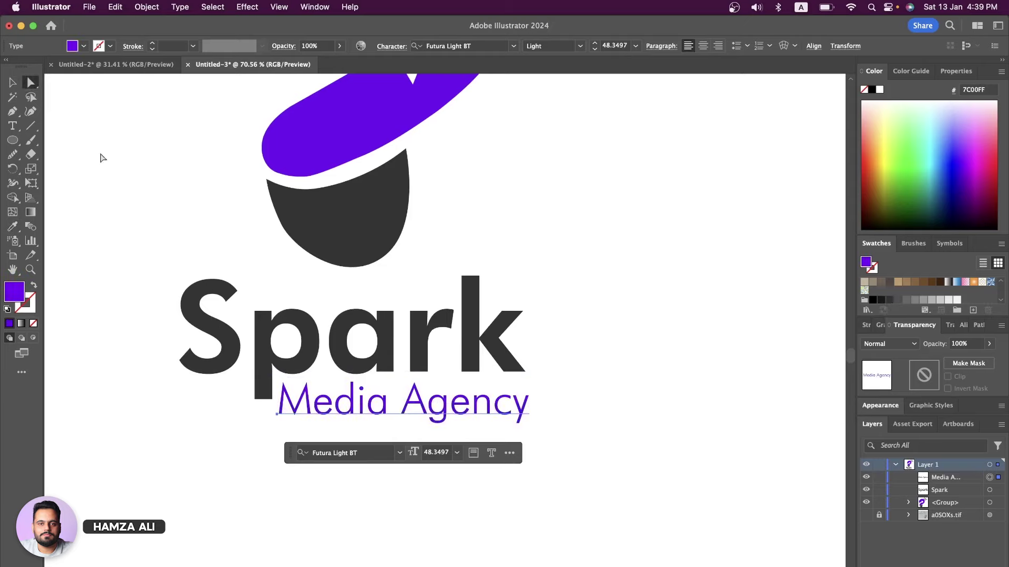
left_click(102, 158)
Step: Convert the Spark text to outlines via Create Outlines
left_click(308, 366)
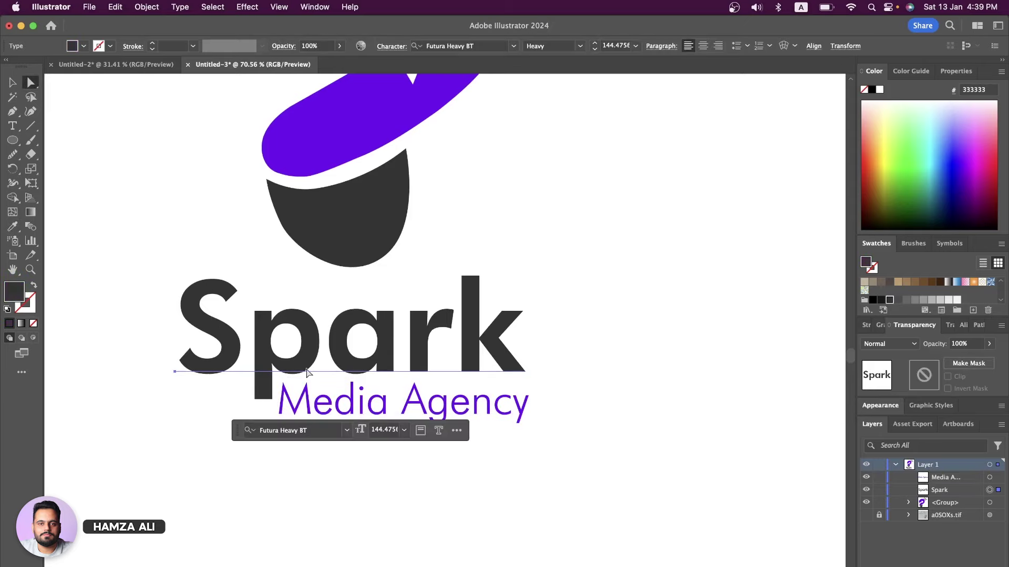
right_click(307, 371)
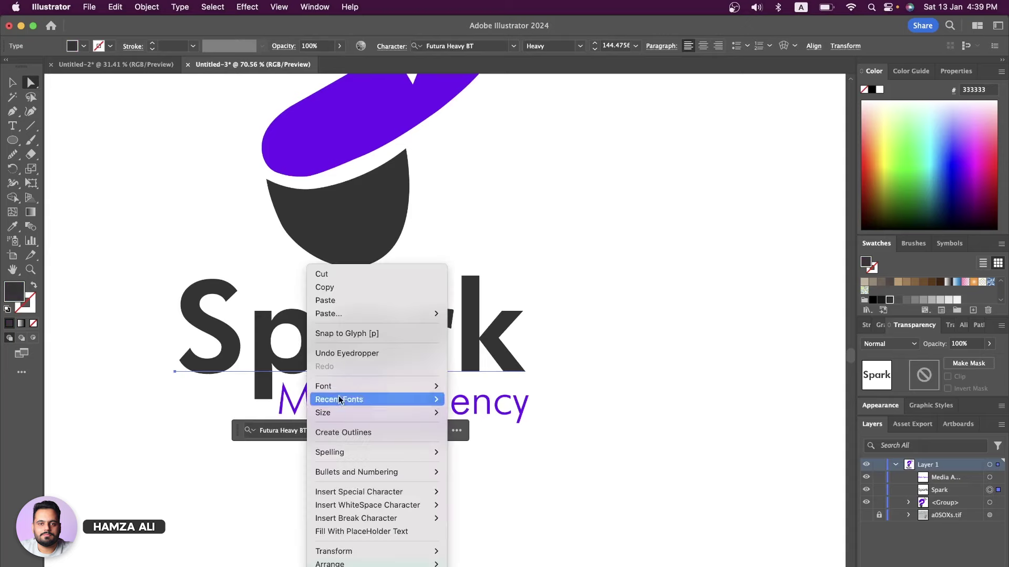
left_click(360, 430)
scroll(266, 409, "up", 1)
scroll(265, 409, "up", 2)
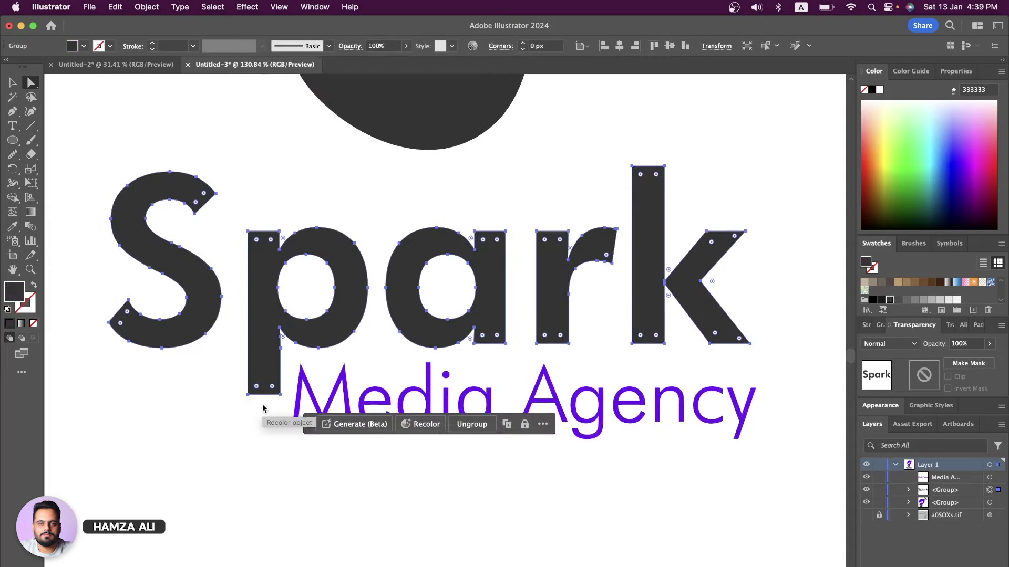
scroll(263, 407, "up", 2)
Step: Drag the p's bottom stem anchors down beside the tagline, then fit the artboard
left_click(234, 394)
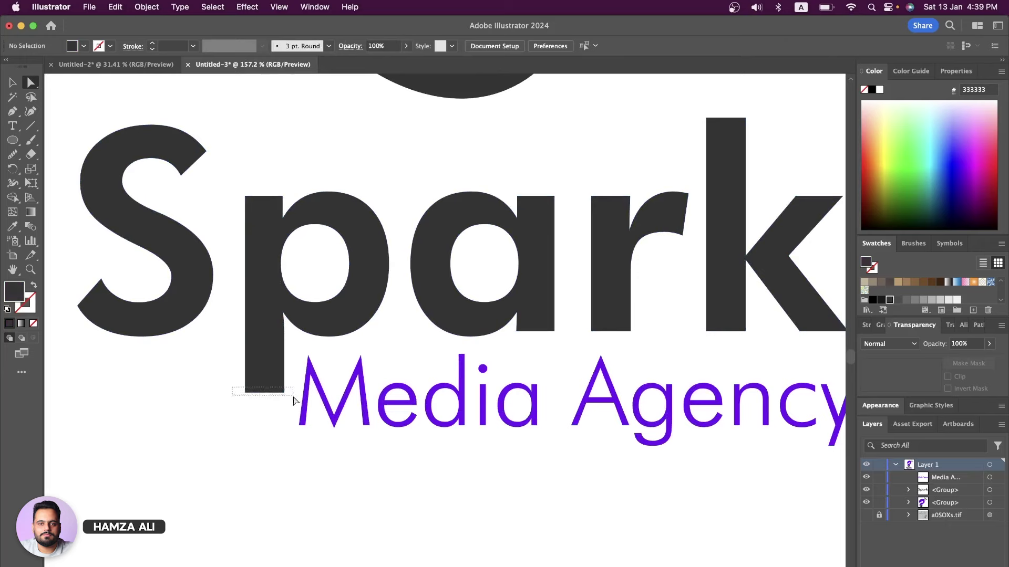
mouse_move(262, 392)
left_mouse_down()
mouse_move(281, 401)
mouse_move(278, 431)
left_mouse_up()
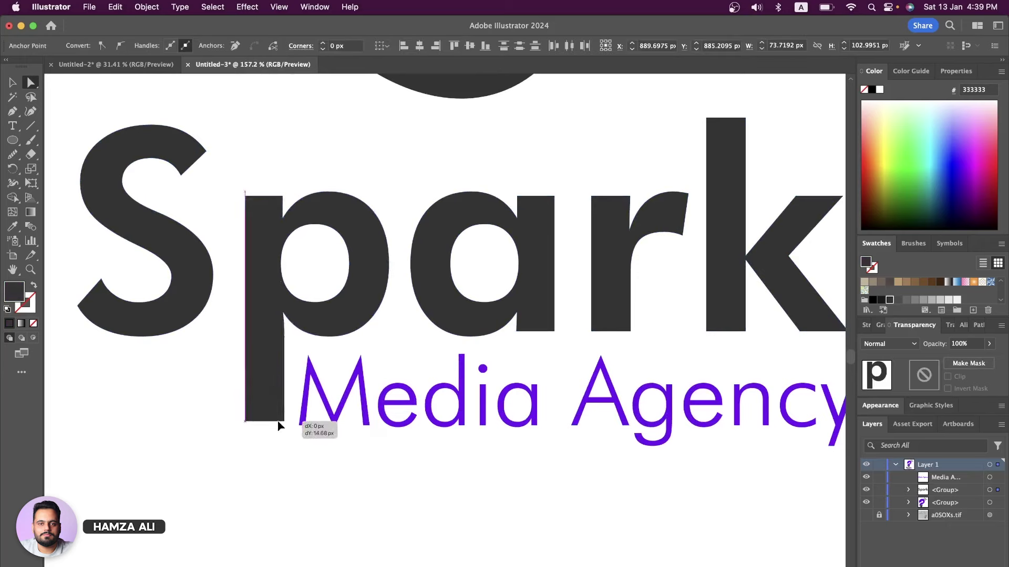
left_click(310, 468)
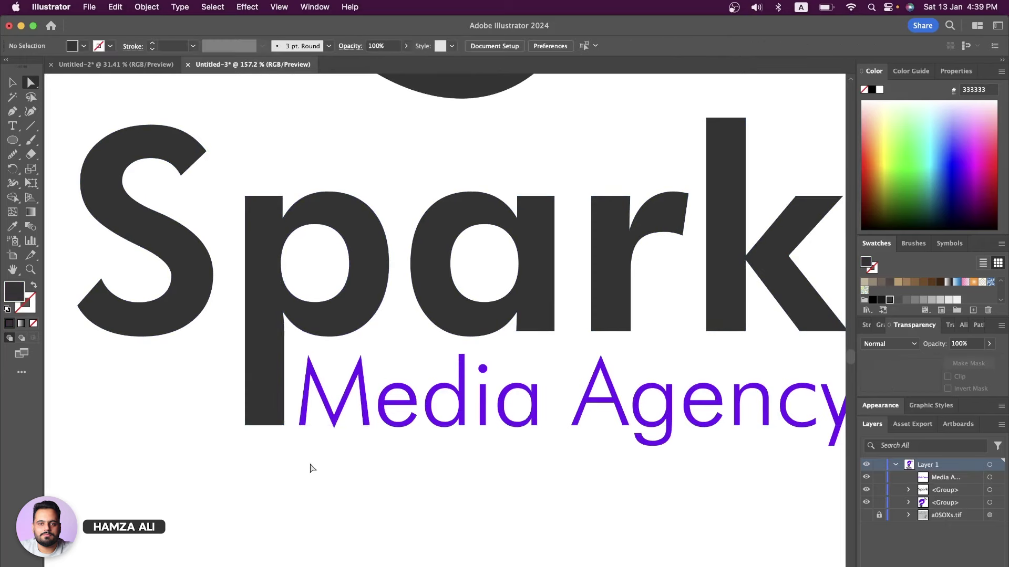
key("super+0")
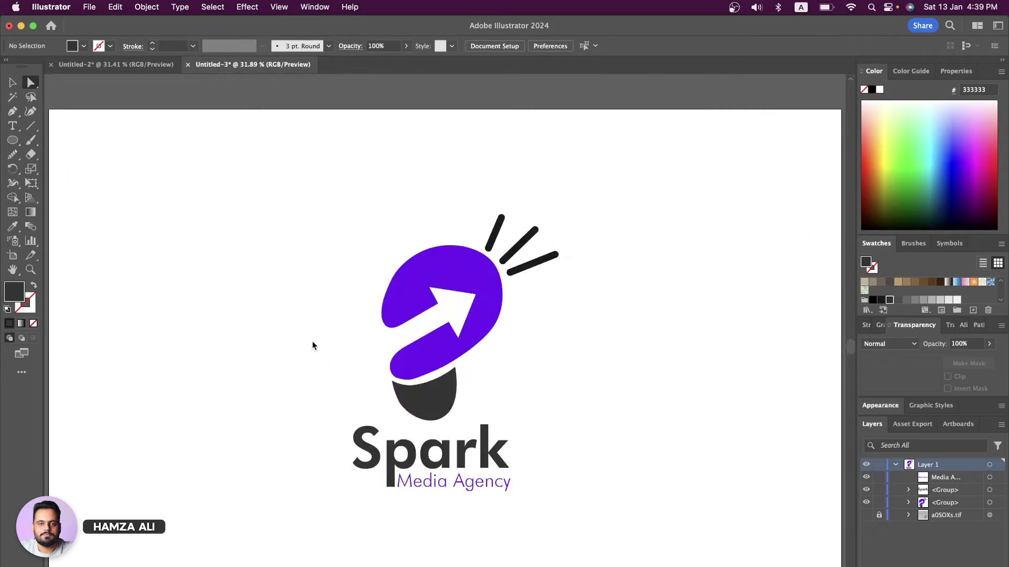
left_click(14, 83)
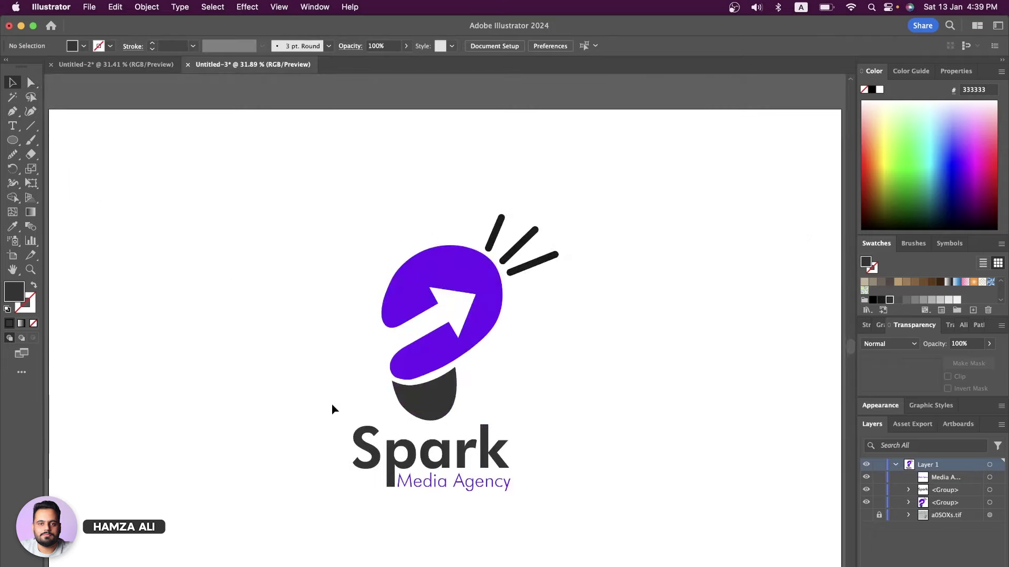
left_click_drag(342, 422, 421, 499)
key("super+shift+b")
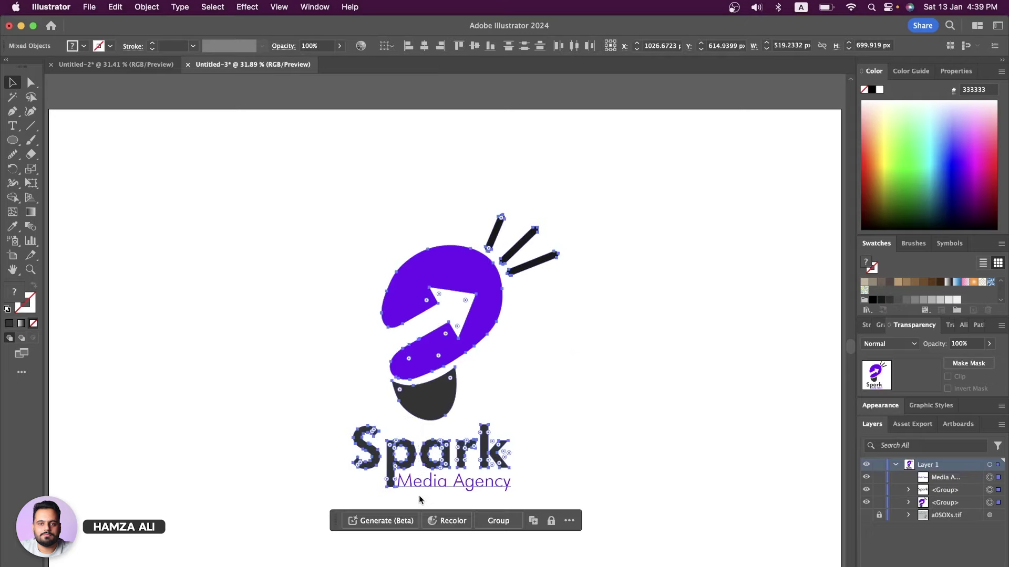
key("super+g")
left_click(714, 326)
key("super+0")
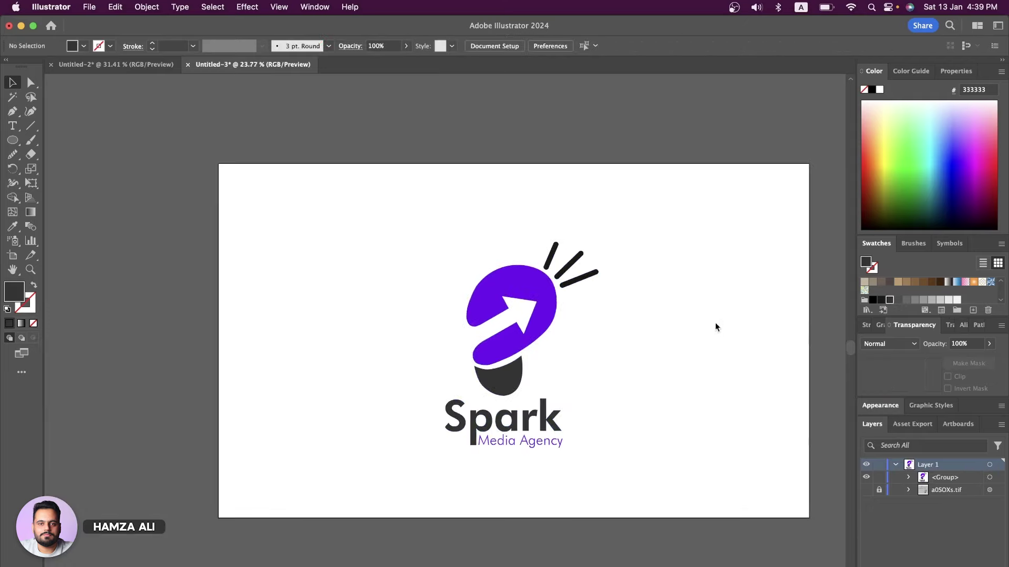
scroll(490, 410, "up", 5)
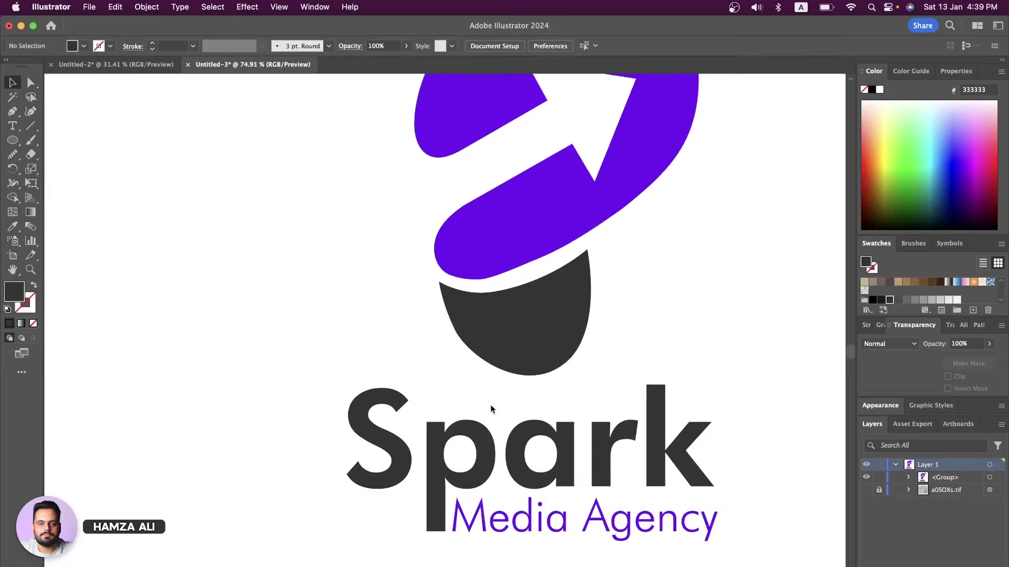
scroll(525, 366, "up", 3)
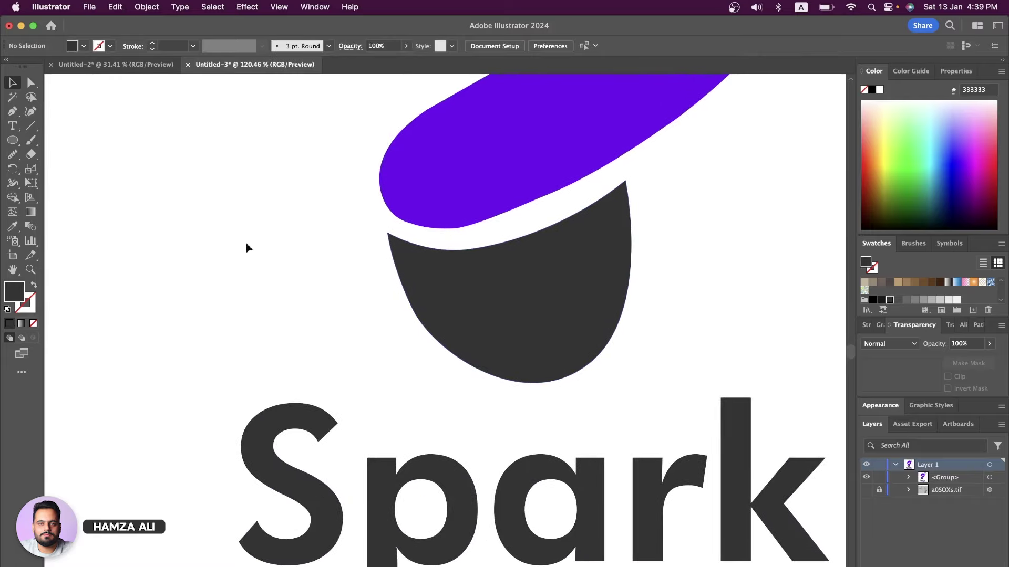
scroll(187, 189, "down", 3)
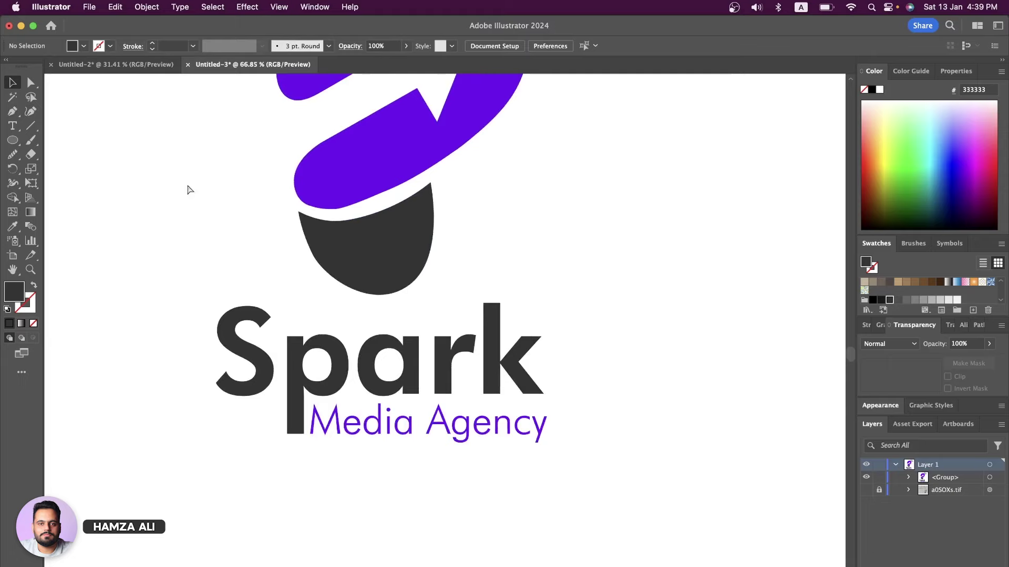
key("super+0")
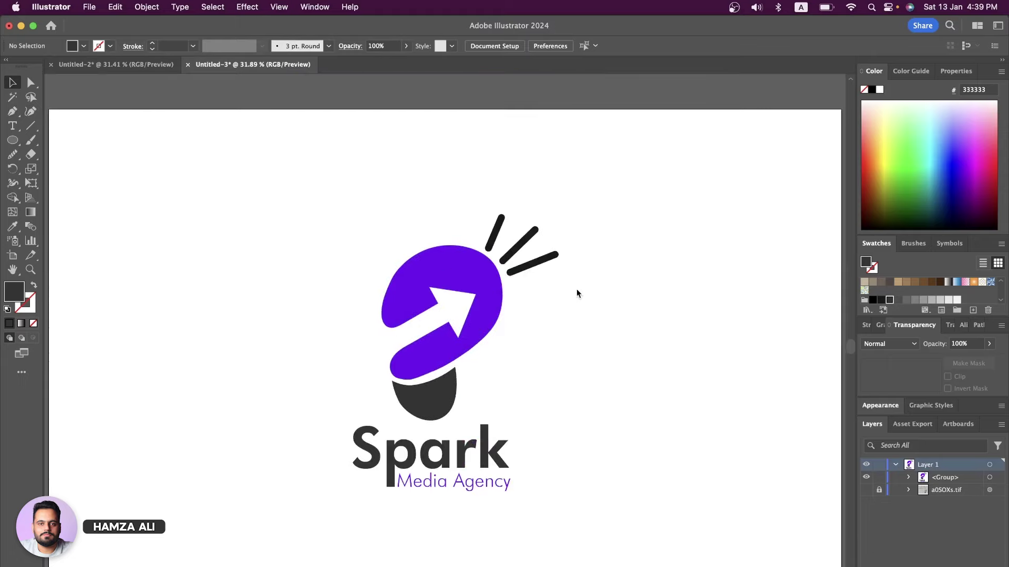
scroll(577, 293, "down", 1)
Step: Copy the AQLES layout's three colour dots and bottom panels into the Spark document
left_click(136, 64)
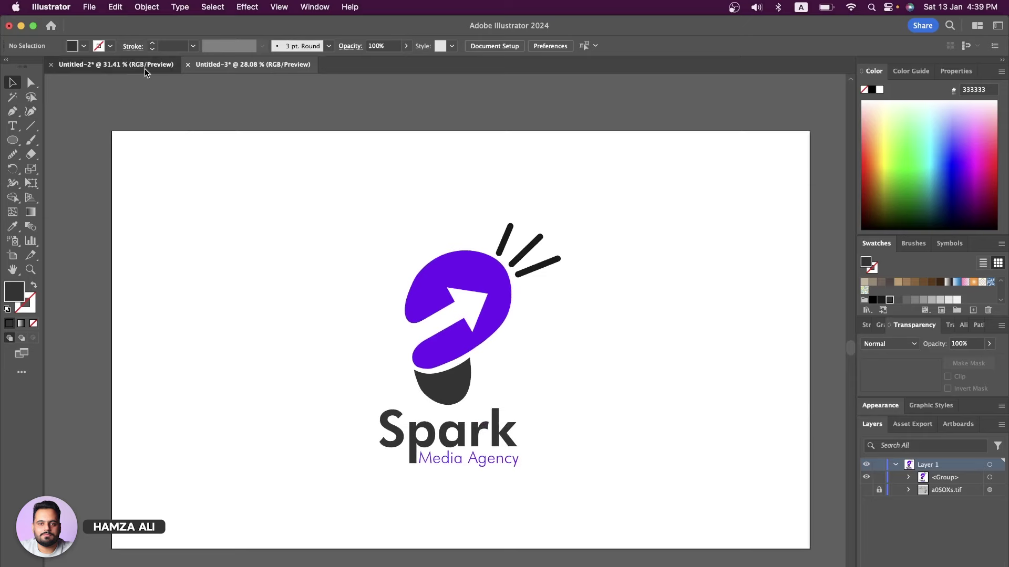
left_click(441, 460)
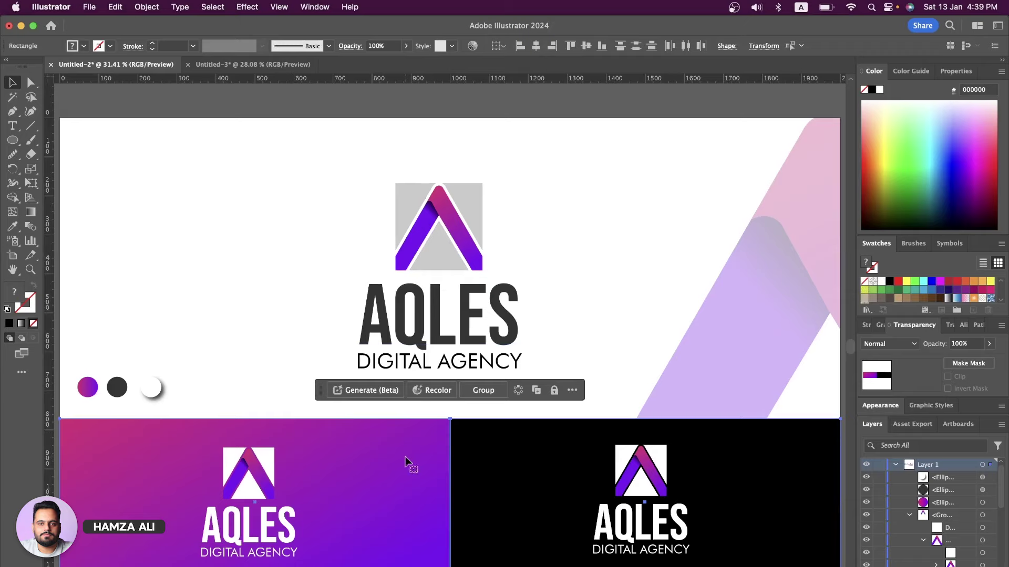
left_click(158, 389)
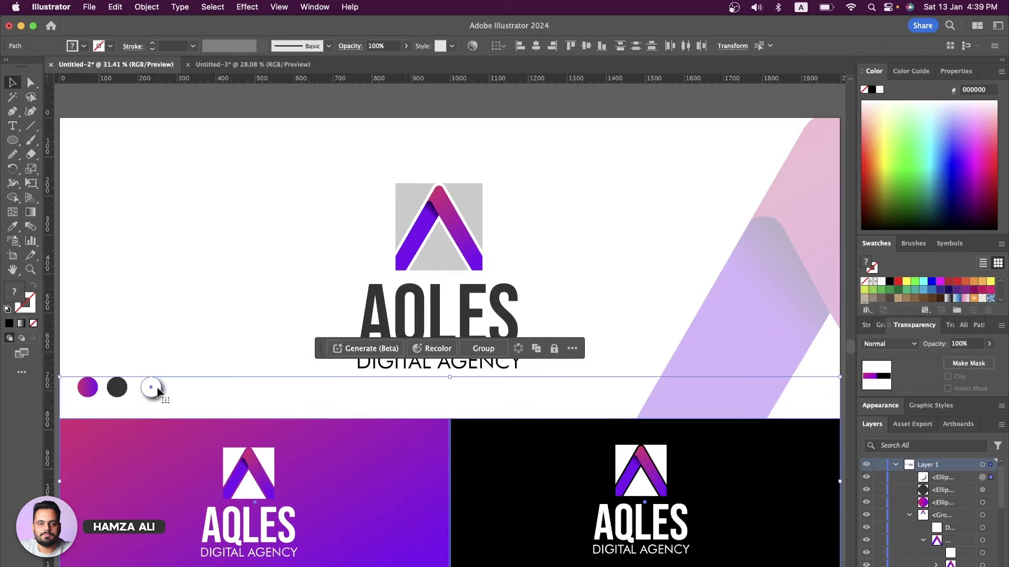
left_click(117, 391, "shift")
left_click(88, 391, "shift")
left_click(241, 65)
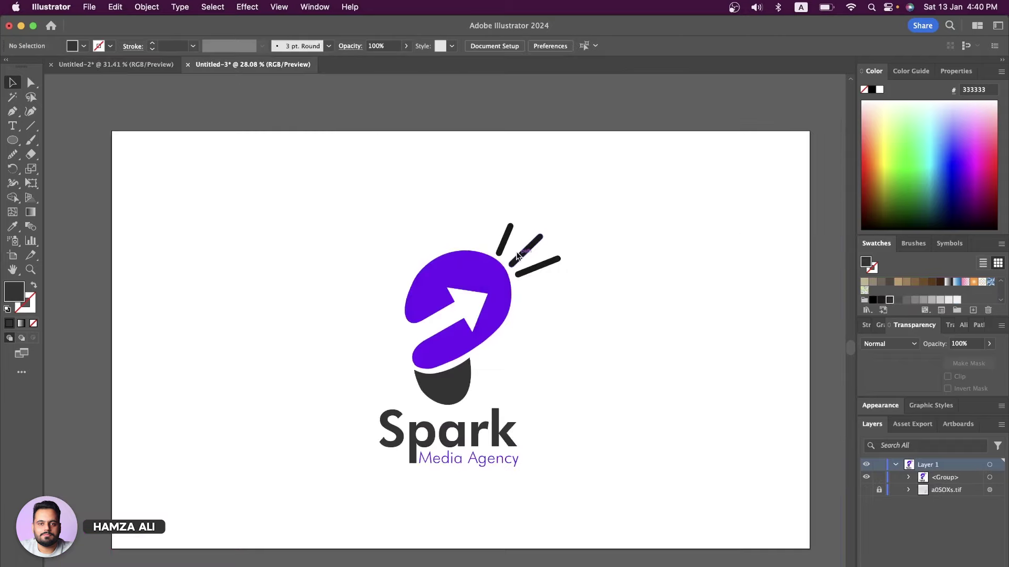
key("super+v")
Step: Align the pasted panels flush with the artboard bottom, then raise and shrink the logo
mouse_move(546, 405)
left_mouse_down()
mouse_move(583, 481)
mouse_move(567, 513)
left_mouse_up()
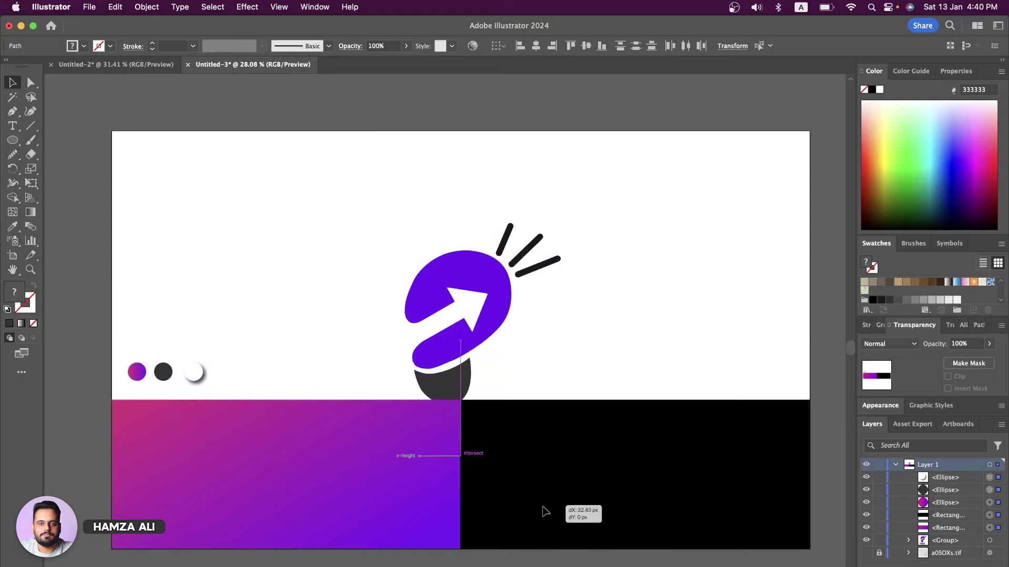
left_click_drag(566, 513, 543, 511)
left_click_drag(544, 511, 544, 510)
left_click_drag(480, 292, 480, 200)
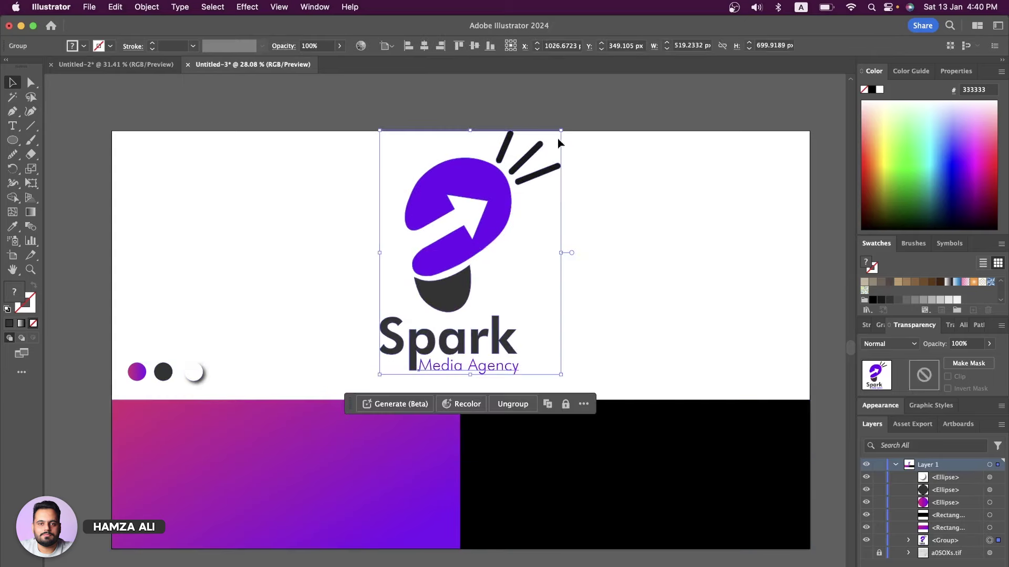
left_click_drag(557, 130, 545, 153)
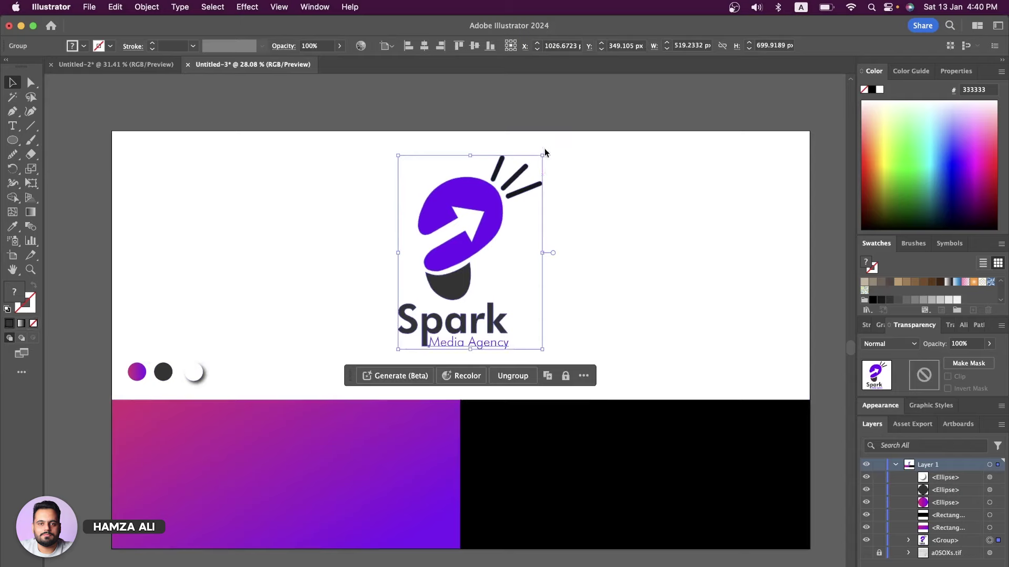
Step: Give the gradient colour dot the logo's solid purple 7C00FF
left_click(137, 372)
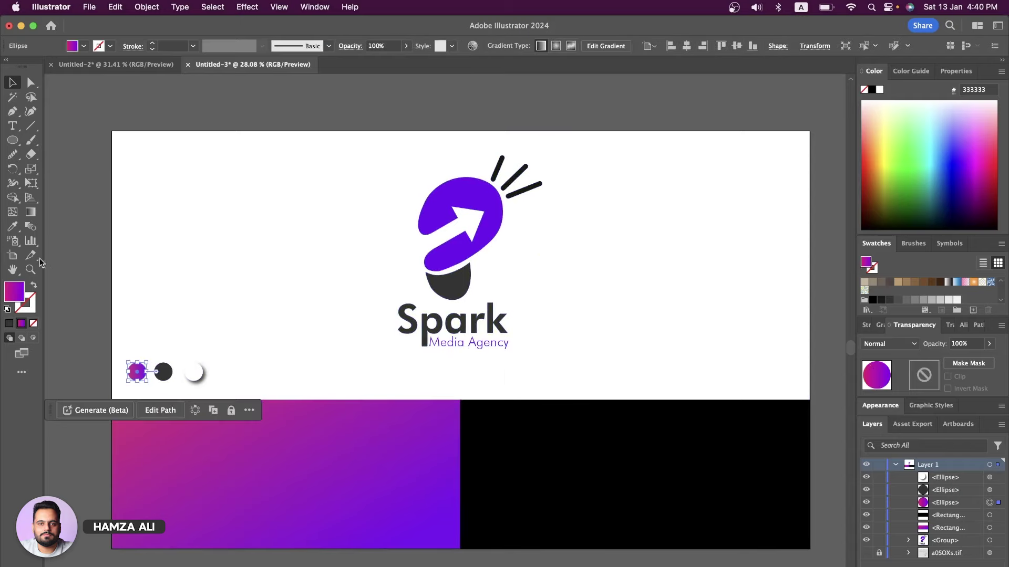
key("i")
left_click(472, 192)
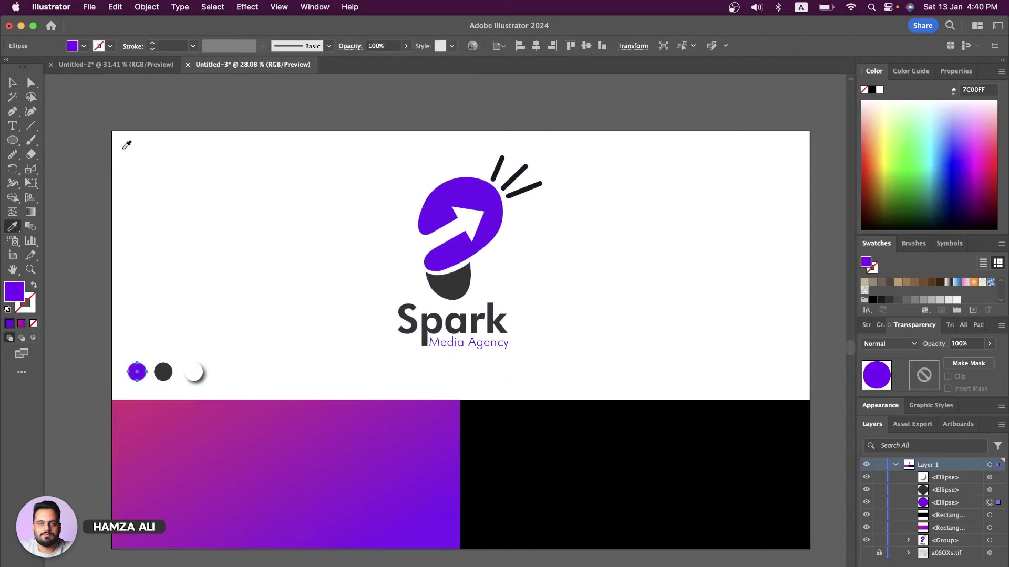
left_click(14, 87)
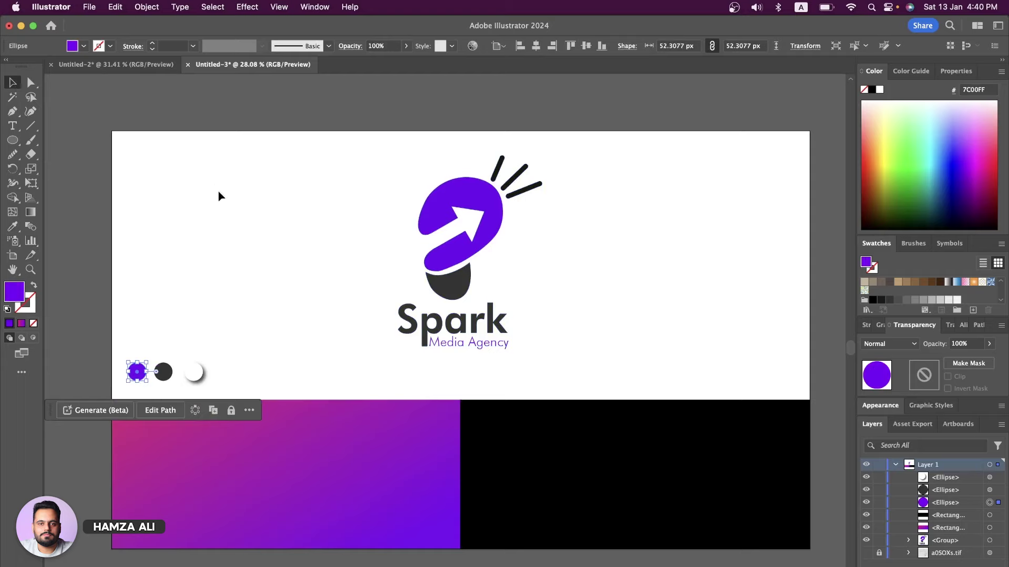
Step: Fill the left bottom panel with the same logo purple
left_click(263, 466)
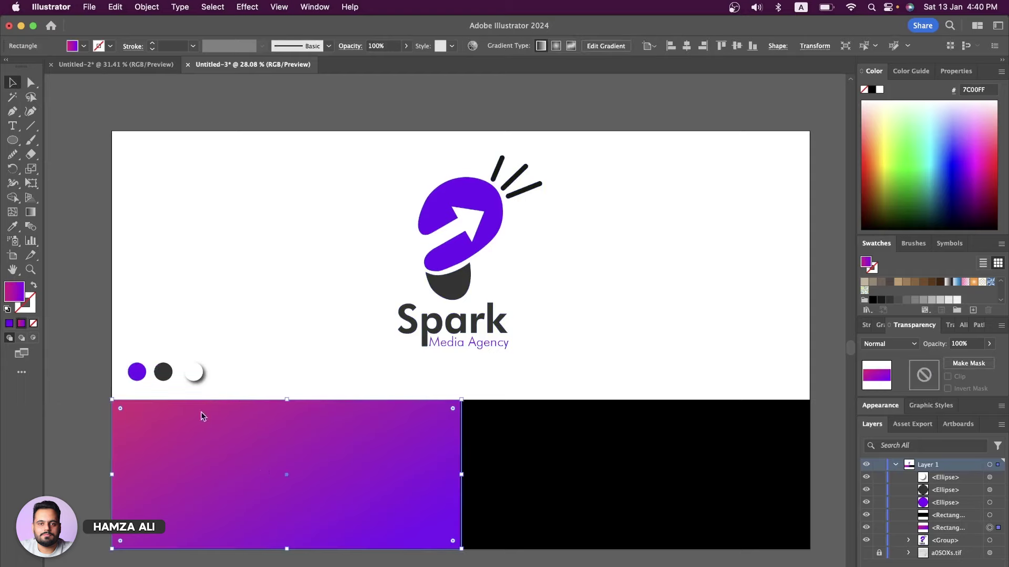
left_click(11, 228)
left_click(441, 196)
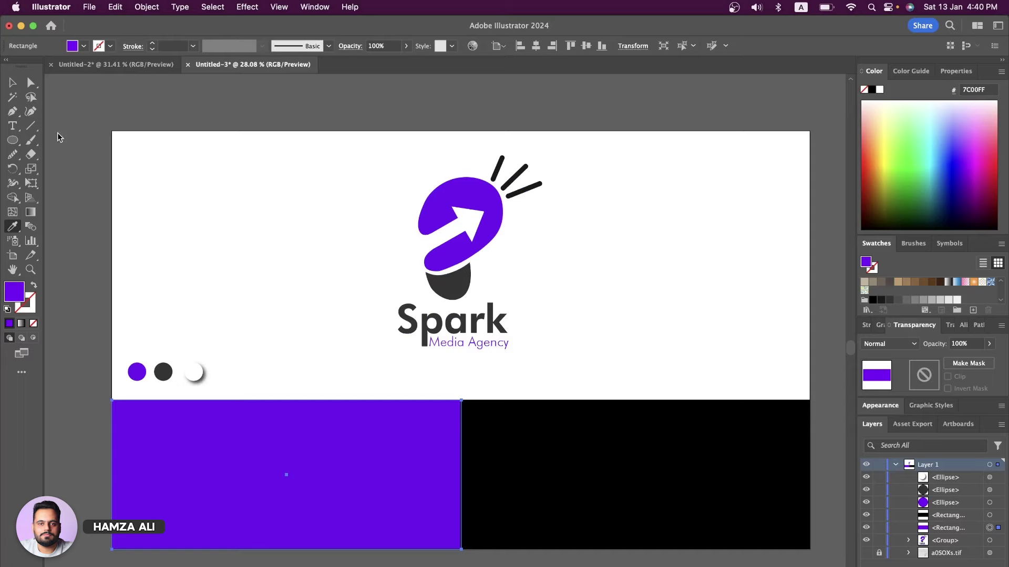
Step: Duplicate the Spark logo below the artboard and make the copy white
key("v")
left_click(353, 199)
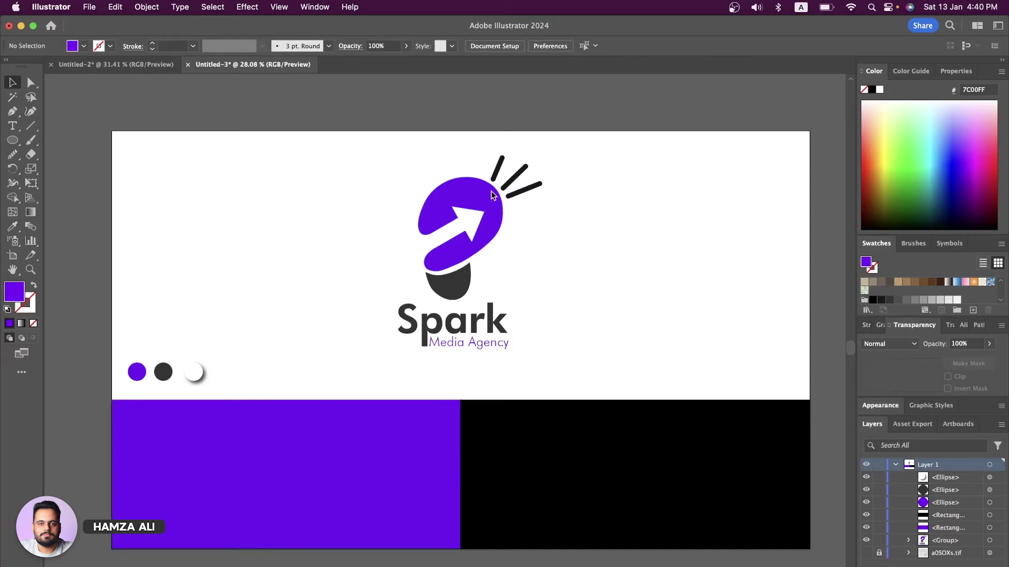
left_click(492, 197)
left_click_drag(479, 235, 226, 545)
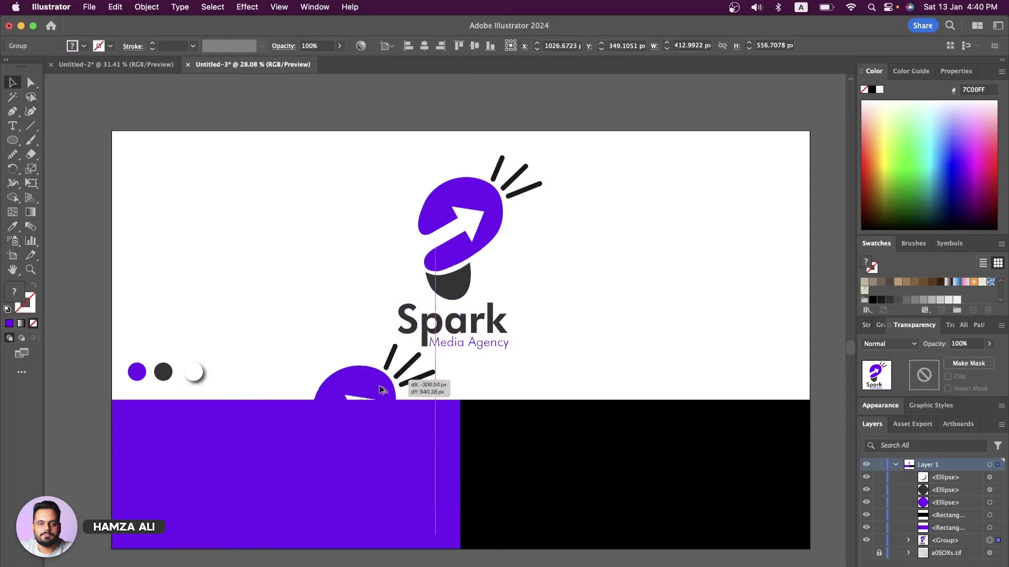
scroll(252, 526, "down", 3)
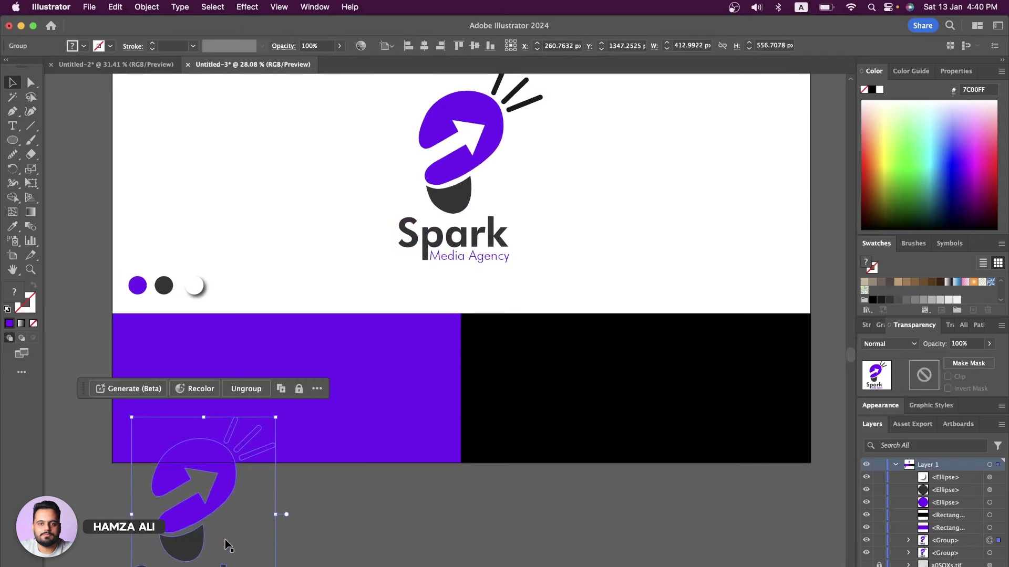
scroll(919, 290, "up", 2)
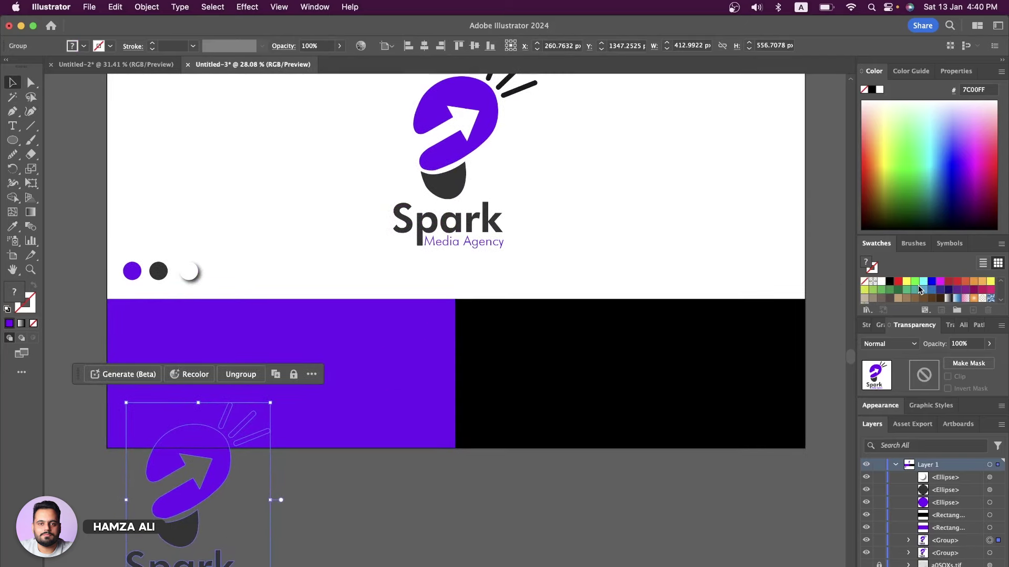
left_click(881, 282)
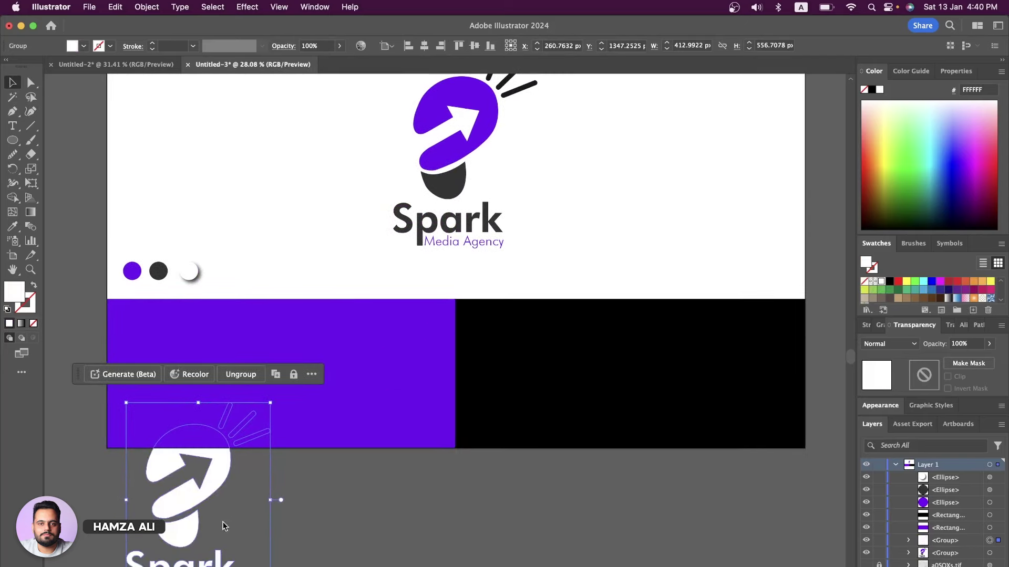
Step: Shrink the white logo, bring it to front, and move it onto the purple panel
scroll(221, 525, "down", 2)
left_click_drag(192, 548, 188, 478)
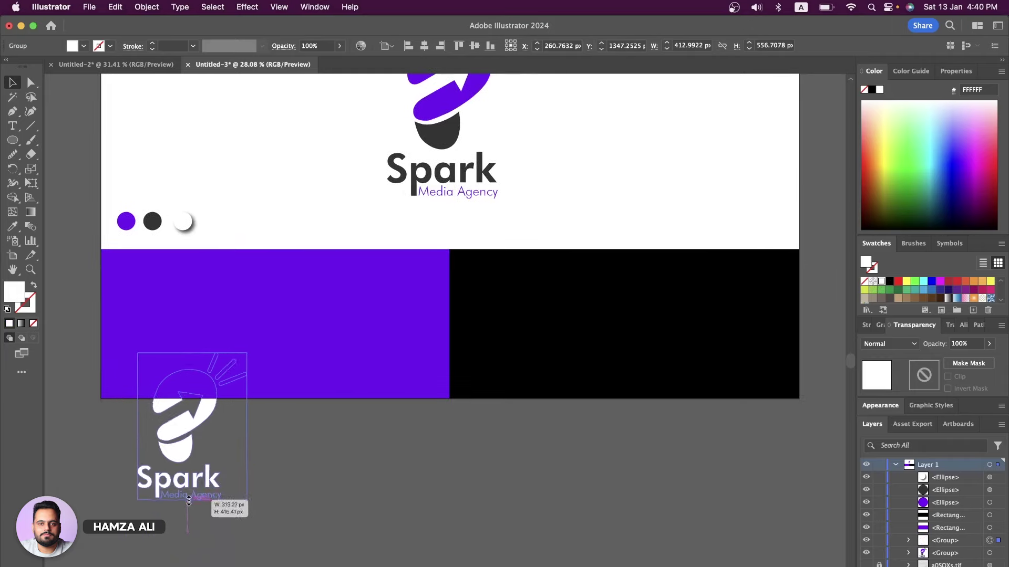
right_click(188, 478)
mouse_move(237, 563)
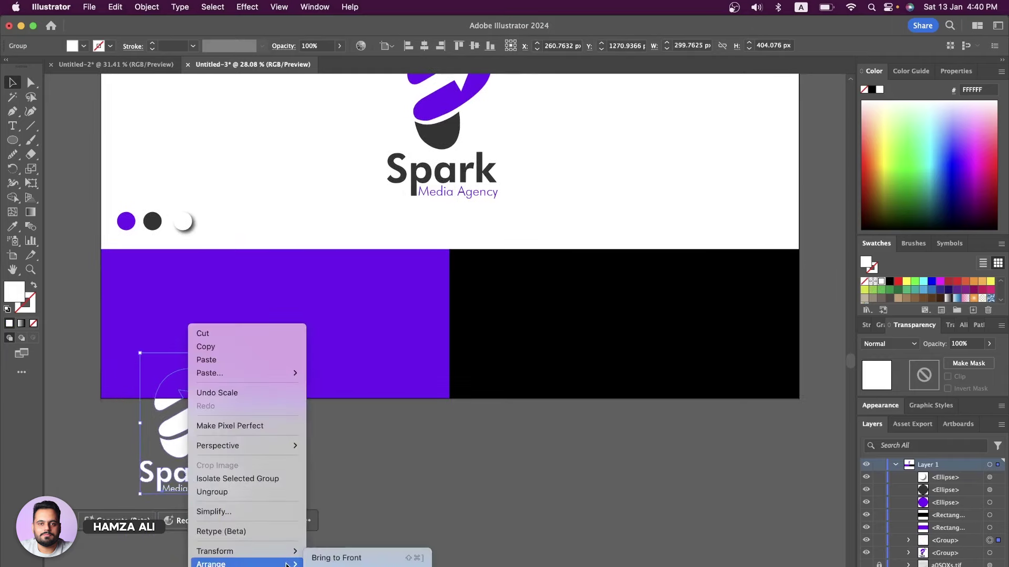
left_click(336, 558)
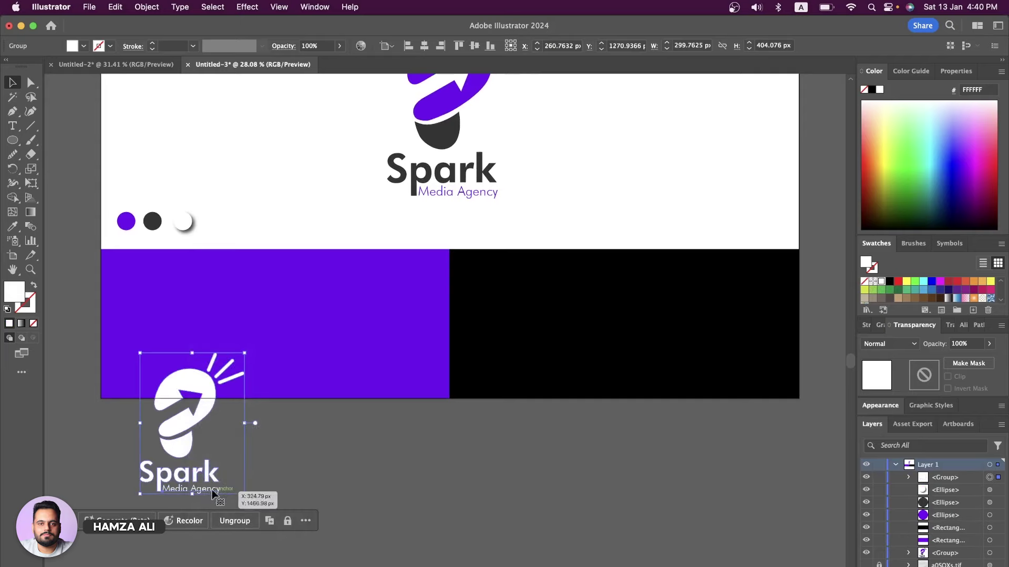
mouse_move(206, 487)
left_mouse_down()
mouse_move(286, 402)
mouse_move(285, 375)
left_mouse_up()
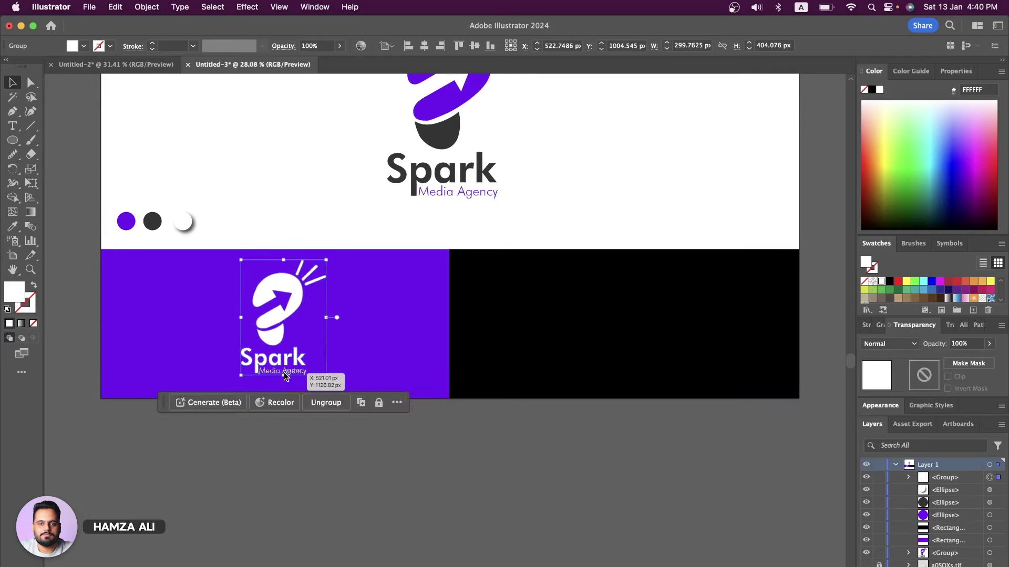
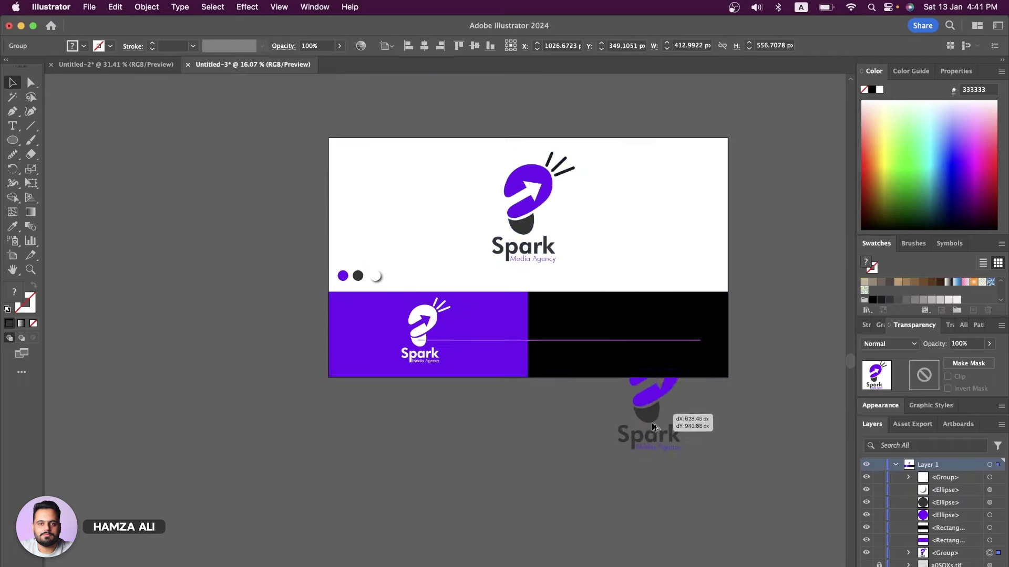
Step: Duplicate the Spark logo beside the artboard
left_click_drag(525, 230, 666, 474)
scroll(667, 474, "up", 3)
scroll(666, 475, "up", 1)
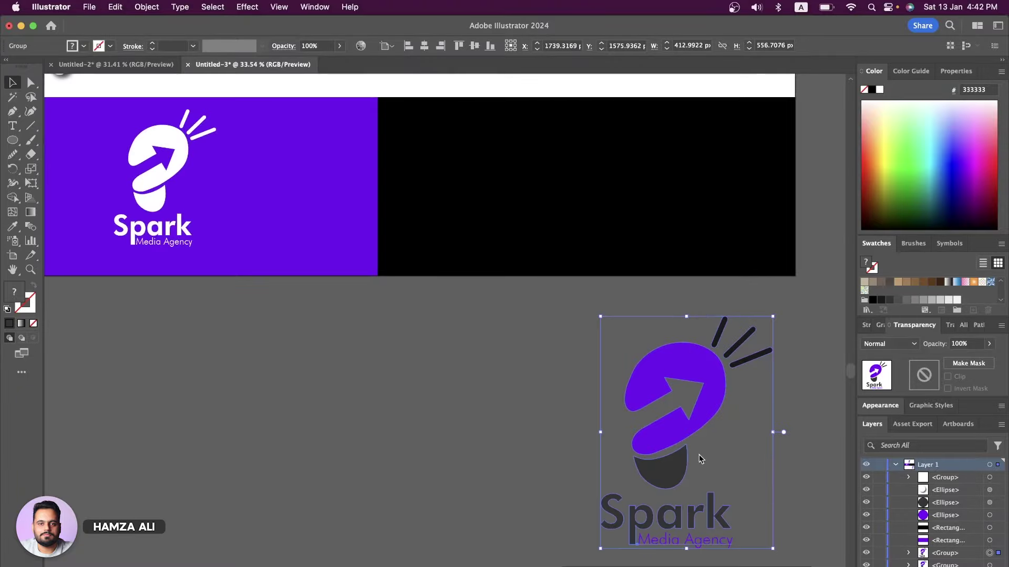
left_click(746, 407)
Step: Make the copy's three rays and dark bulb base white
left_click(665, 490)
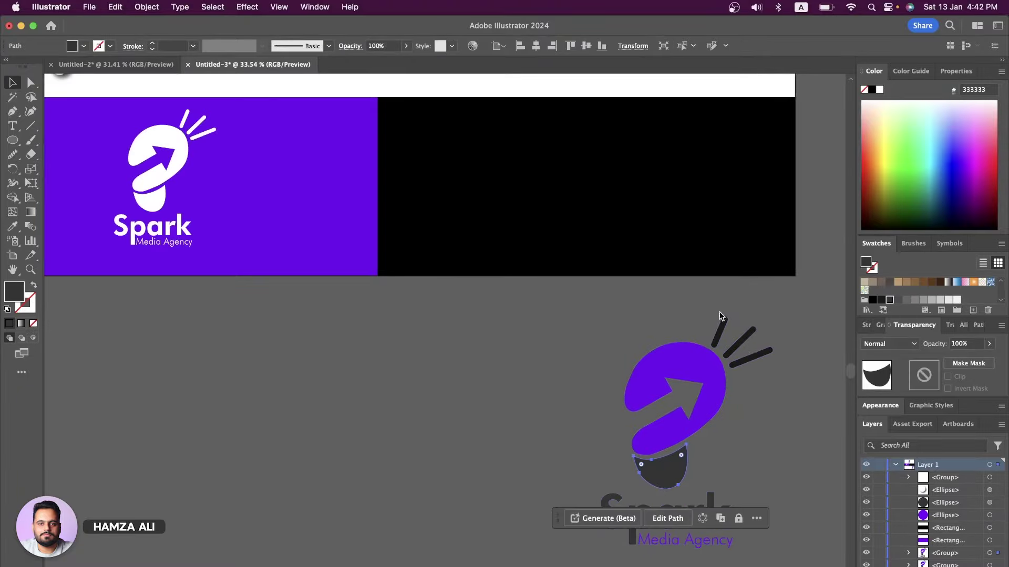
left_click_drag(768, 347, 776, 356)
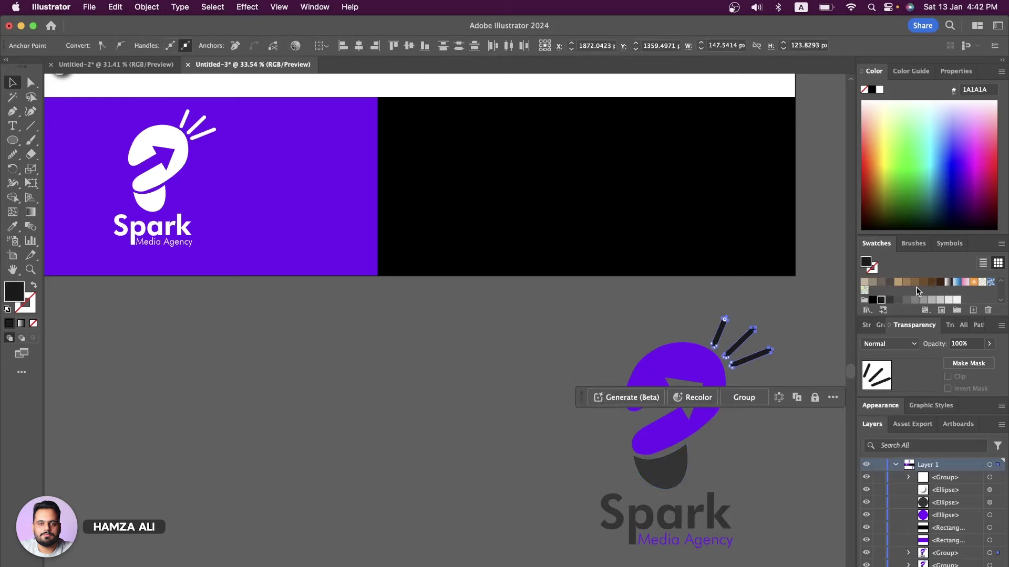
scroll(917, 290, "up", 3)
left_click(882, 282)
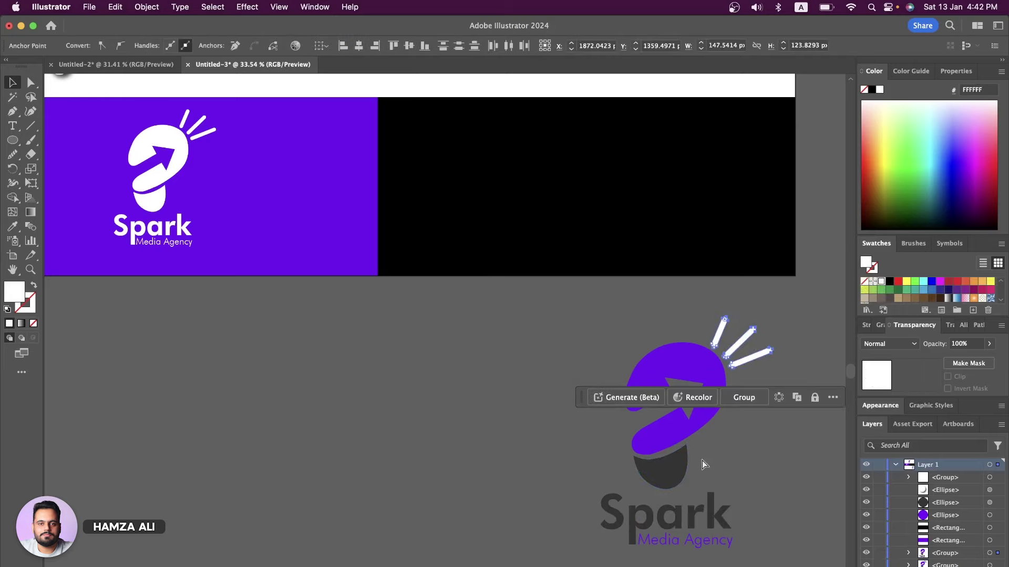
left_click(663, 466)
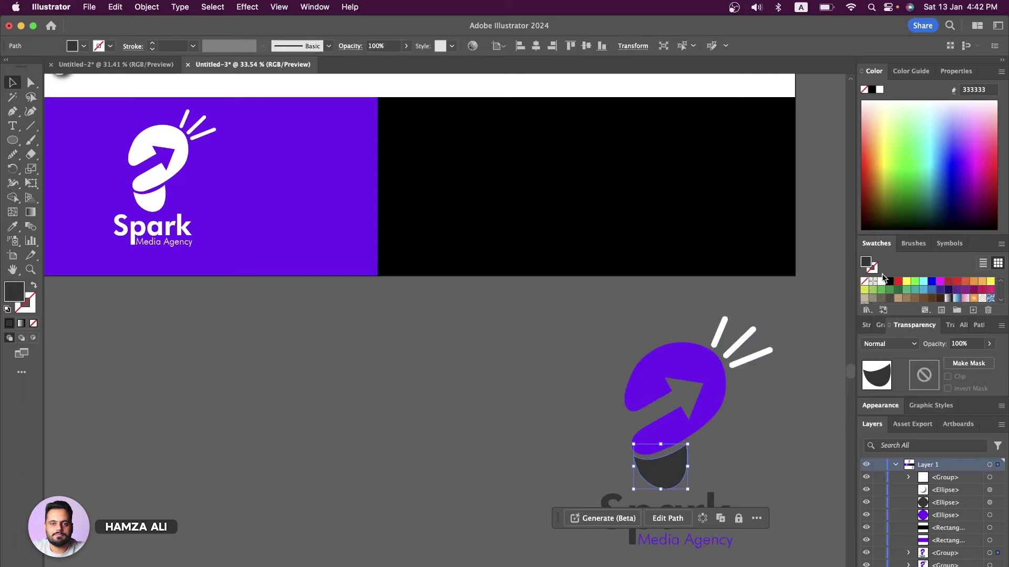
left_click(882, 282)
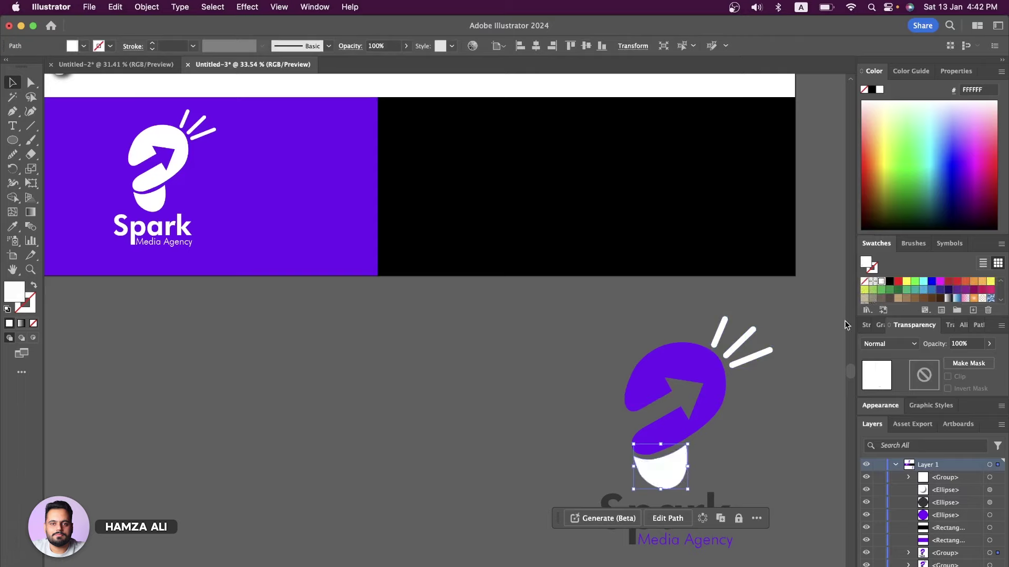
Step: Turn the copy's Spark Media Agency lettering white and select the whole logo copy
left_click(691, 550)
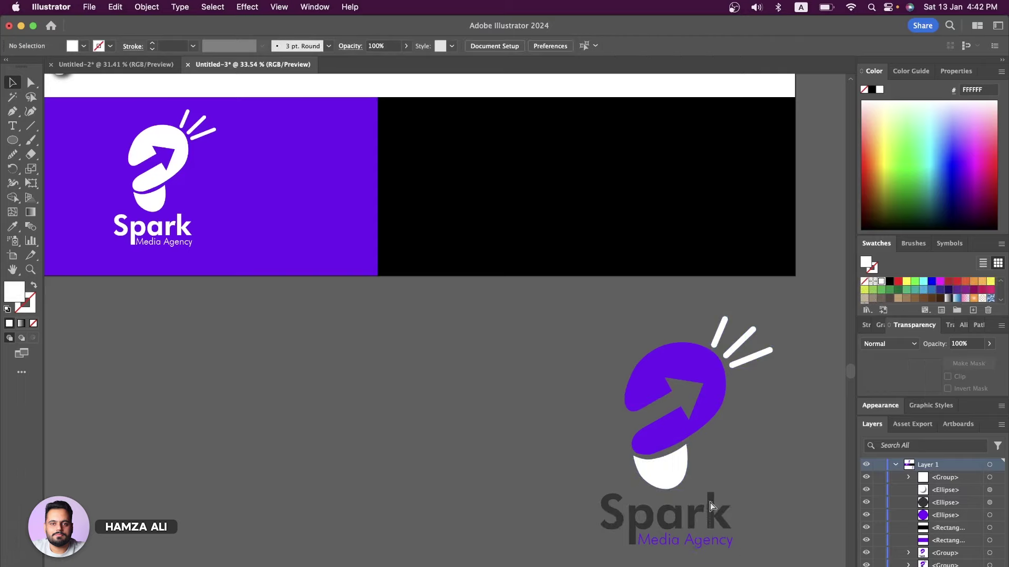
left_click(724, 540)
left_click(882, 283)
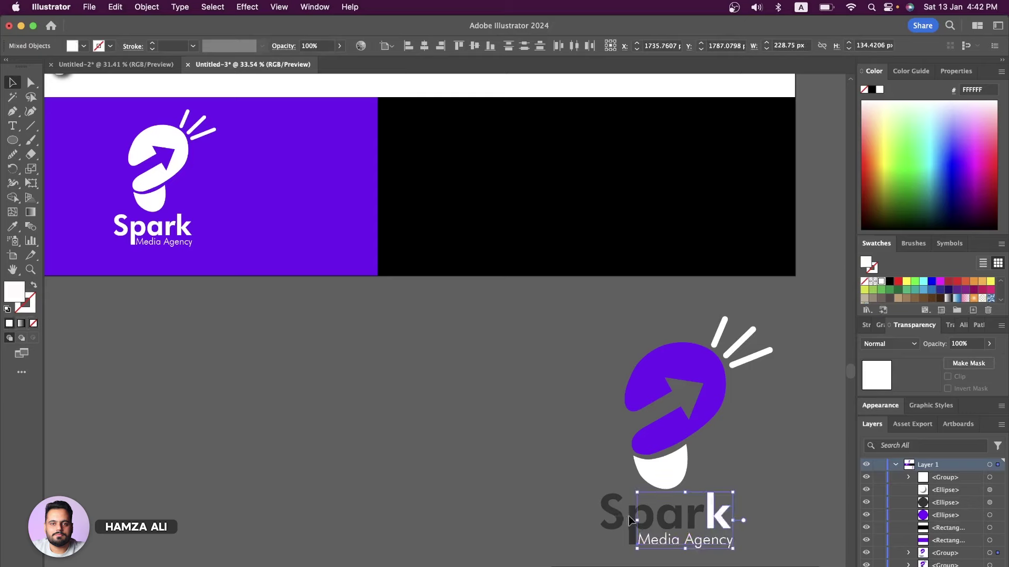
left_click(696, 534, "shift")
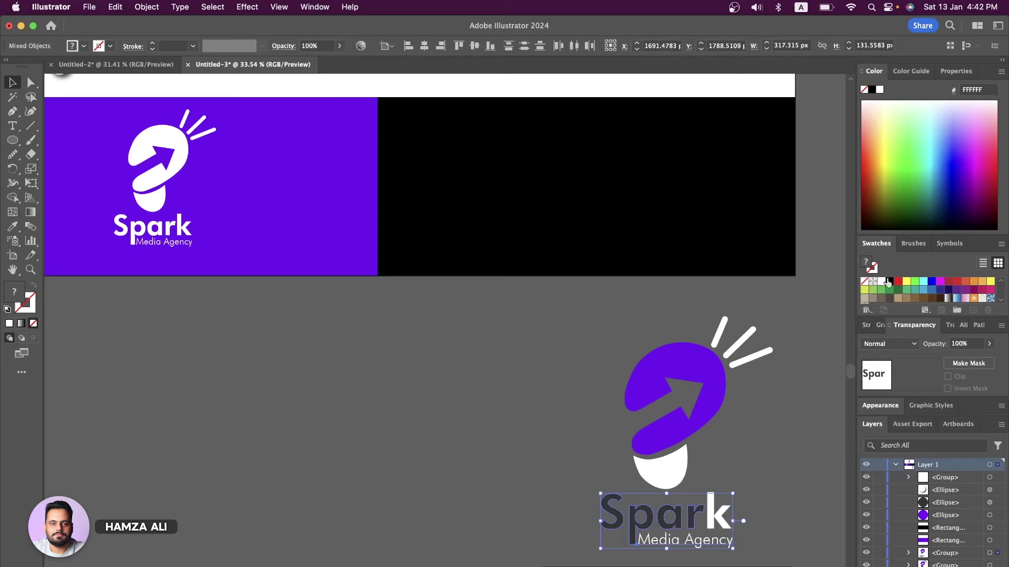
left_click(881, 282)
left_click(721, 406)
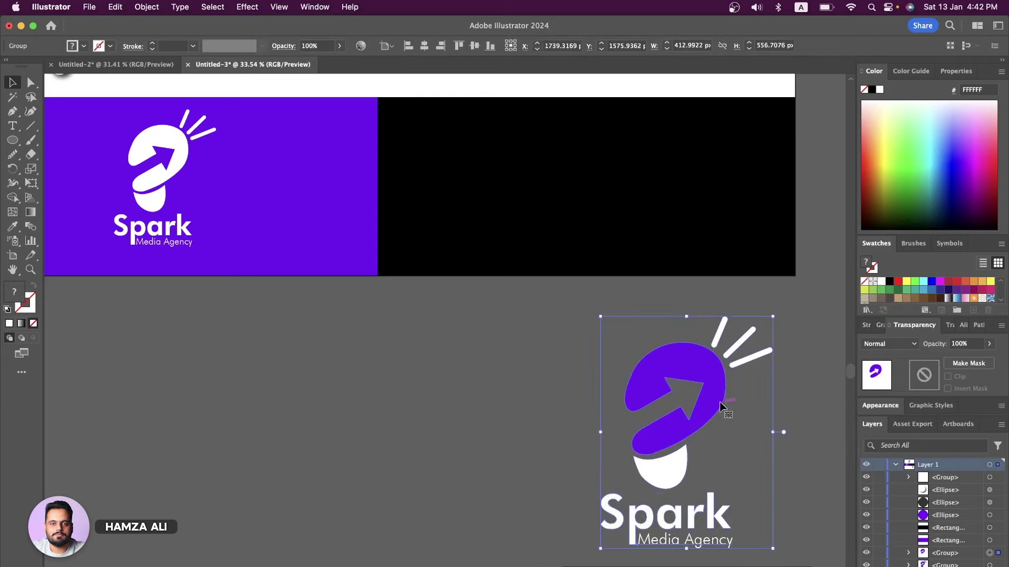
Step: Move the white-detailed logo copy onto the black panel, bring it to front, and shrink it to fit
left_click_drag(721, 406, 643, 182)
right_click(601, 313)
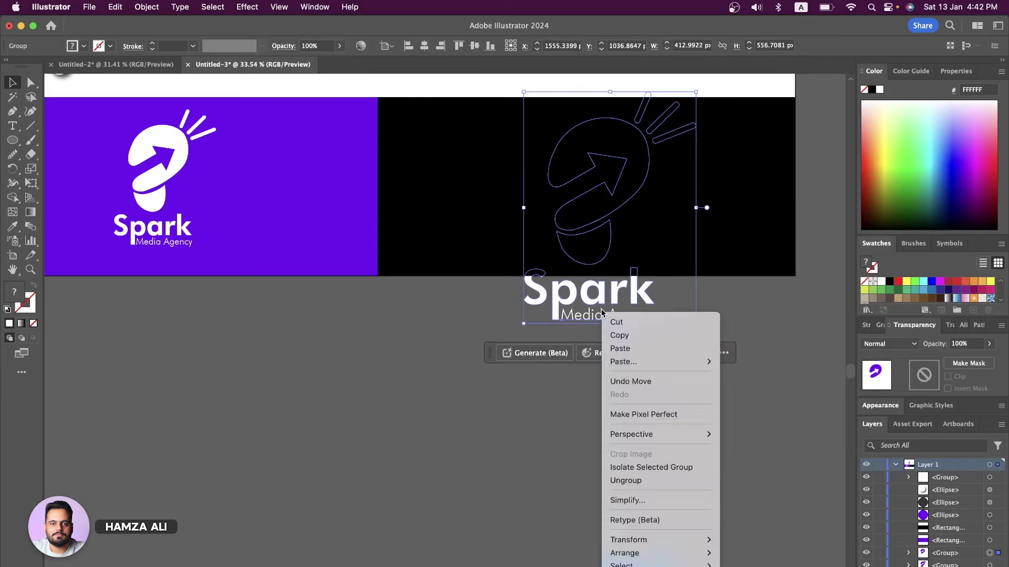
left_click(741, 555)
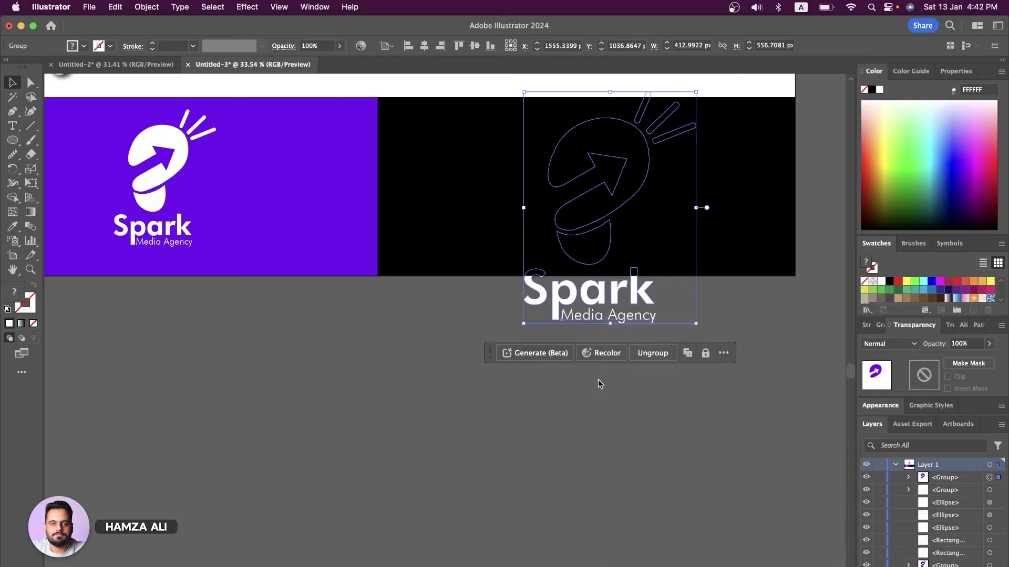
left_click_drag(609, 324, 597, 233)
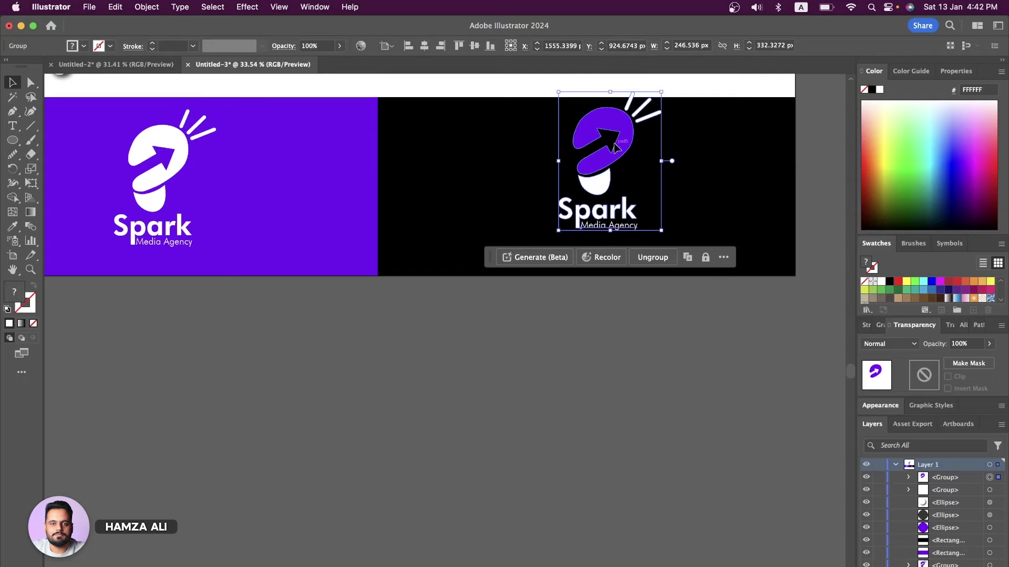
left_click_drag(615, 147, 618, 176)
scroll(611, 208, "down", 3)
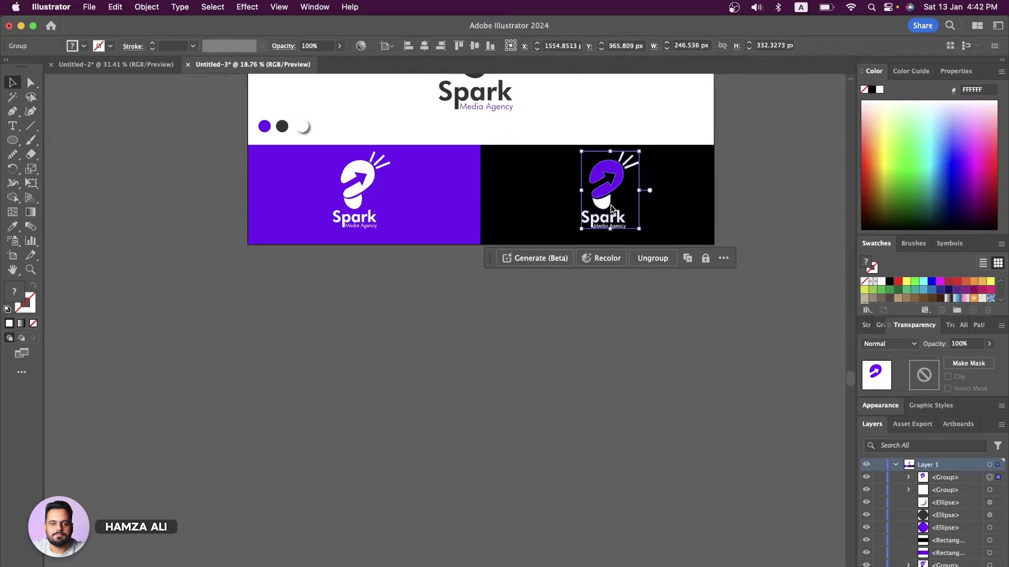
scroll(609, 209, "up", 5)
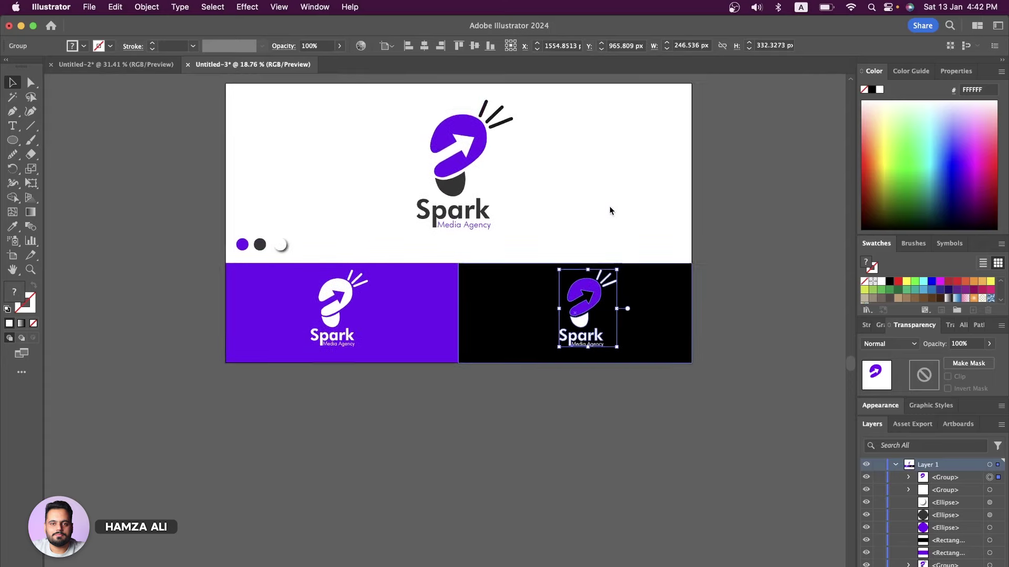
left_click(512, 139)
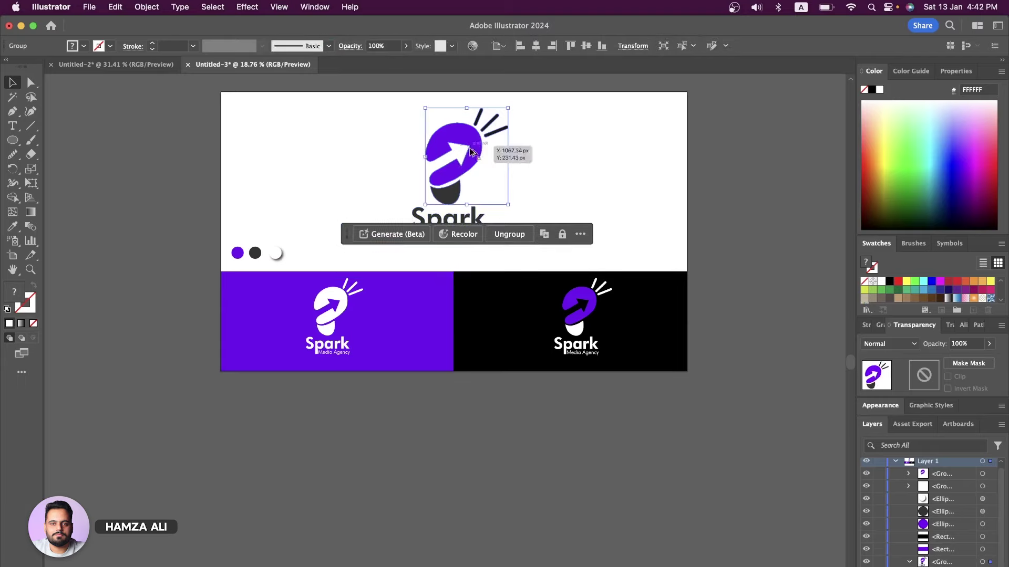
Step: Copy the bulb icon large at the white panel's left edge; move the three colour dots right
mouse_move(475, 152)
left_mouse_down("alt")
mouse_move(240, 152)
mouse_move(354, 165)
left_mouse_up("alt")
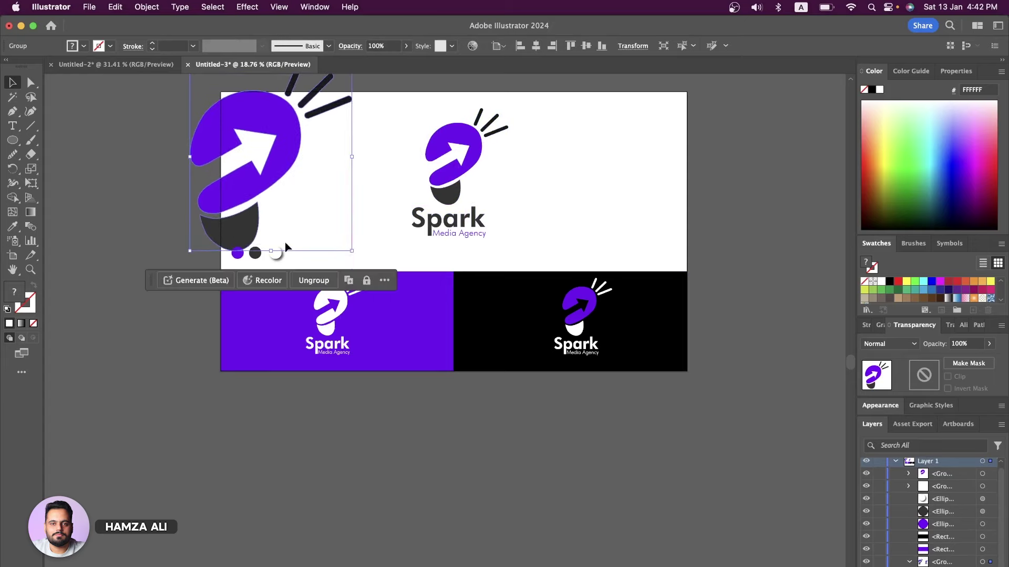
left_click(237, 253)
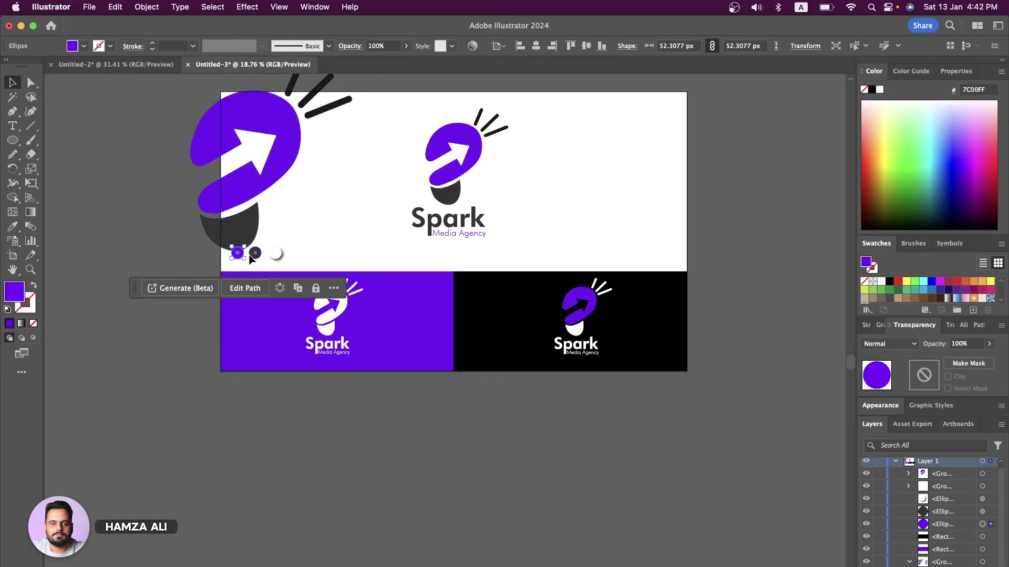
left_click(255, 253, "shift")
left_click(274, 254, "shift")
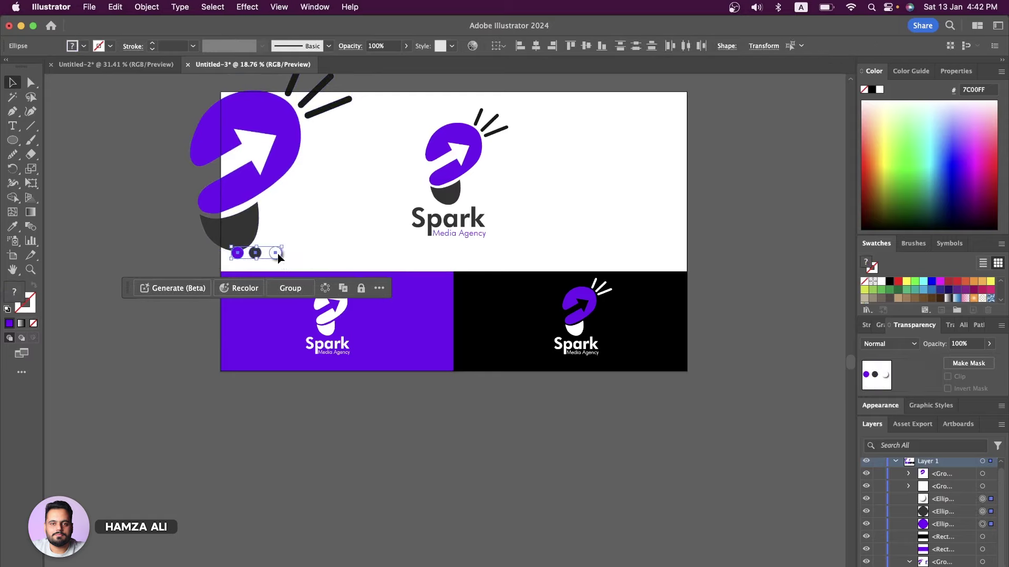
left_click_drag(278, 256, 671, 262)
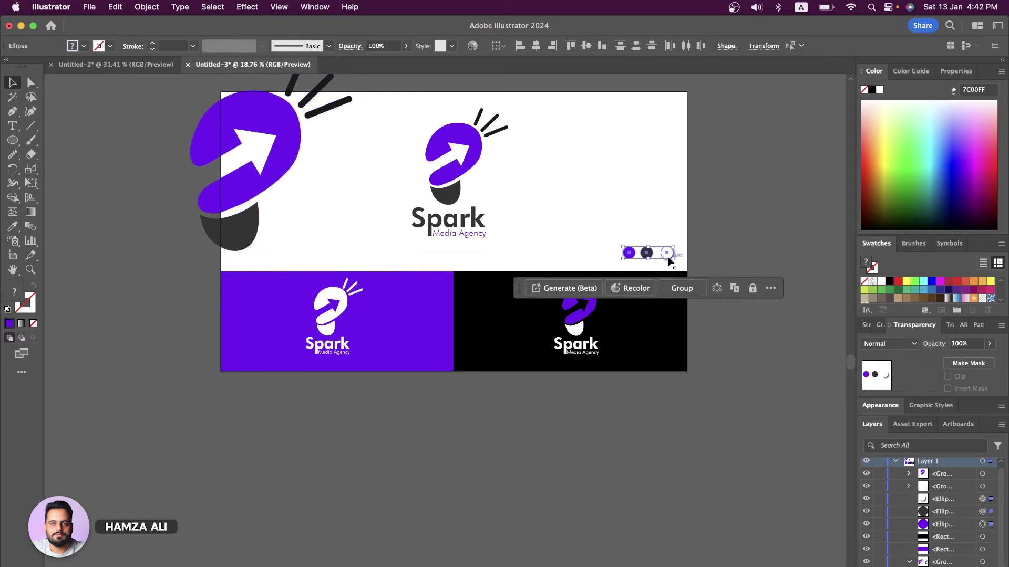
left_click(271, 138)
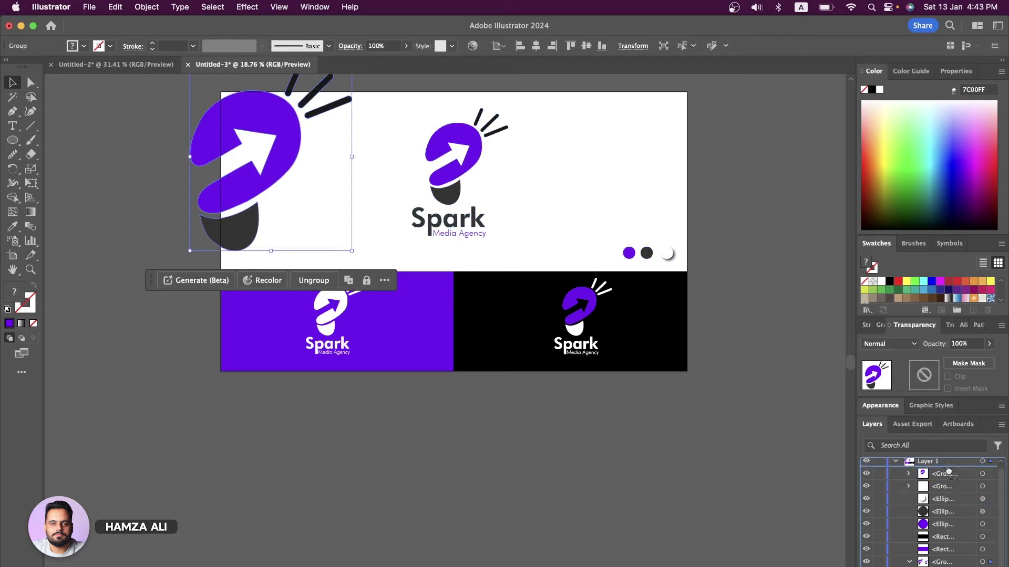
Step: Move the large bulb icon to the top of Layer 1, fade it to 27% opacity, nudge it
left_click_drag(949, 473, 951, 474)
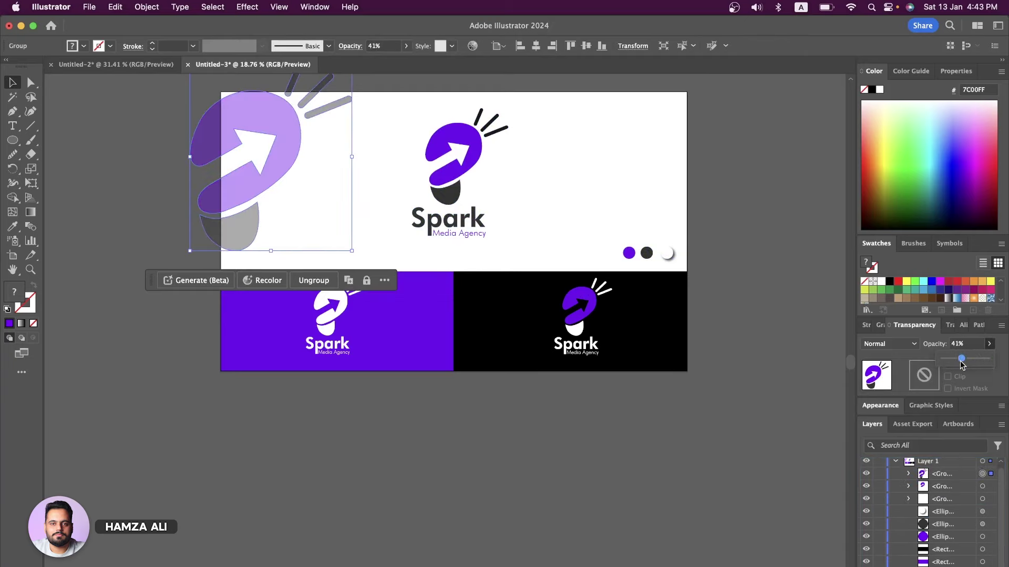
left_click_drag(956, 362, 955, 361)
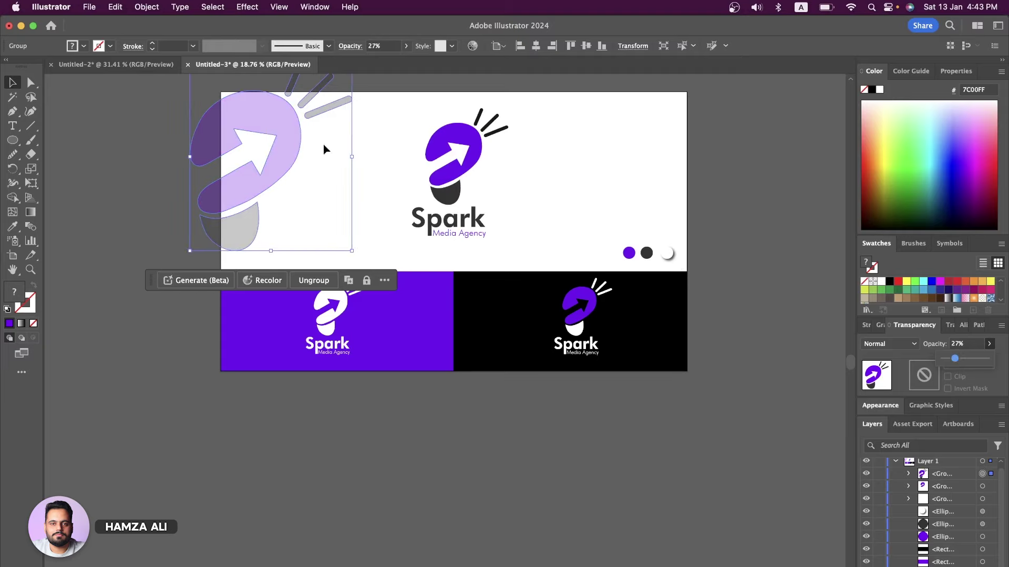
left_click_drag(291, 149, 287, 163)
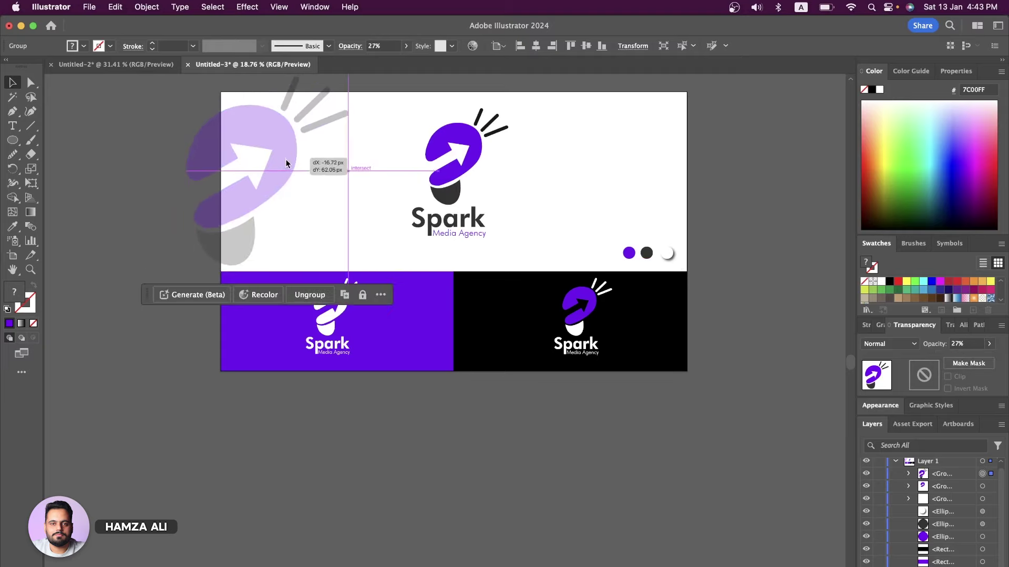
left_click_drag(3, 148, 68, 140)
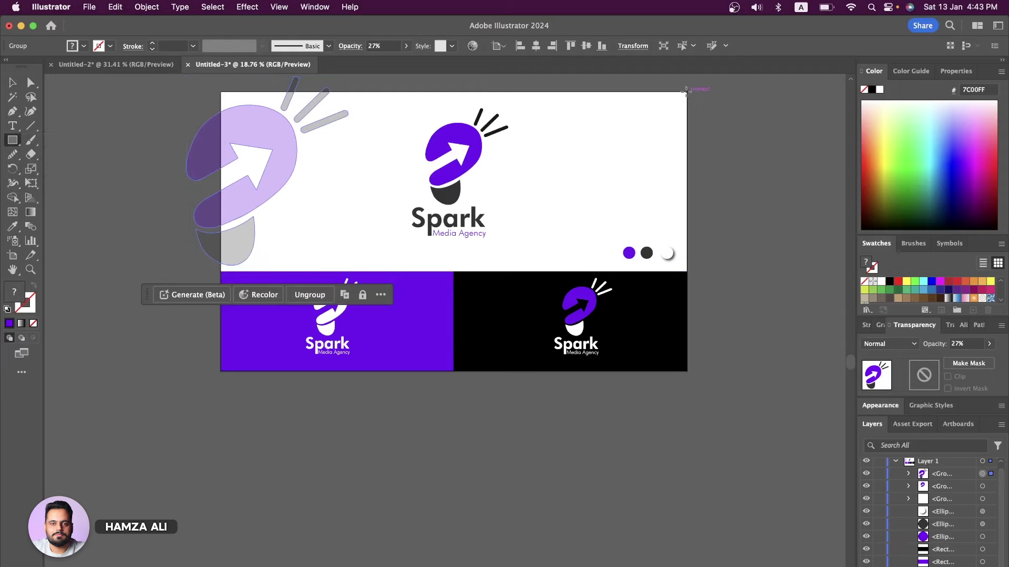
Step: Clip the faded bulb icon with an artboard-sized rectangle so it stays inside the artboard
left_click_drag(686, 90, 228, 371)
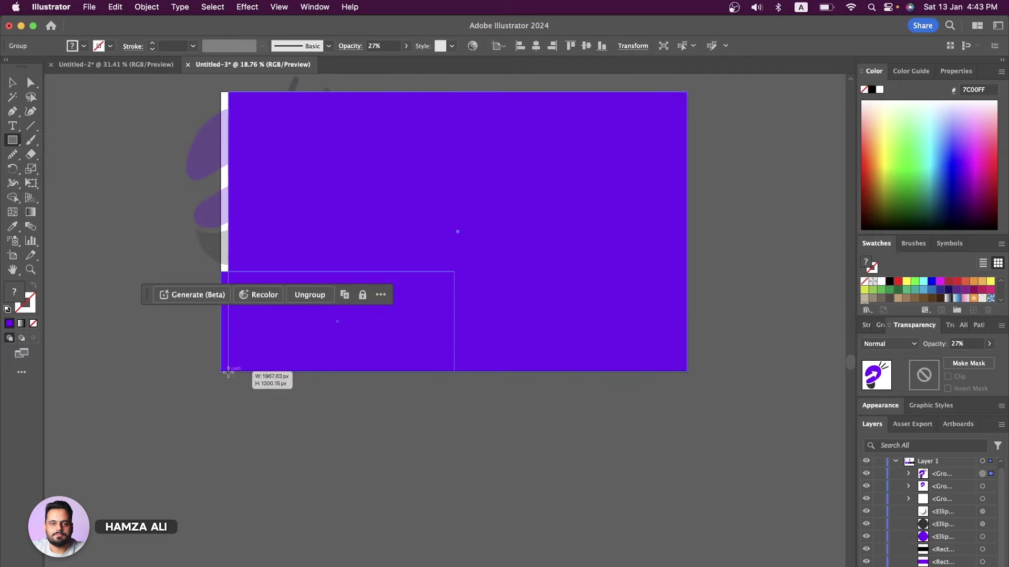
left_click_drag(228, 372, 221, 373)
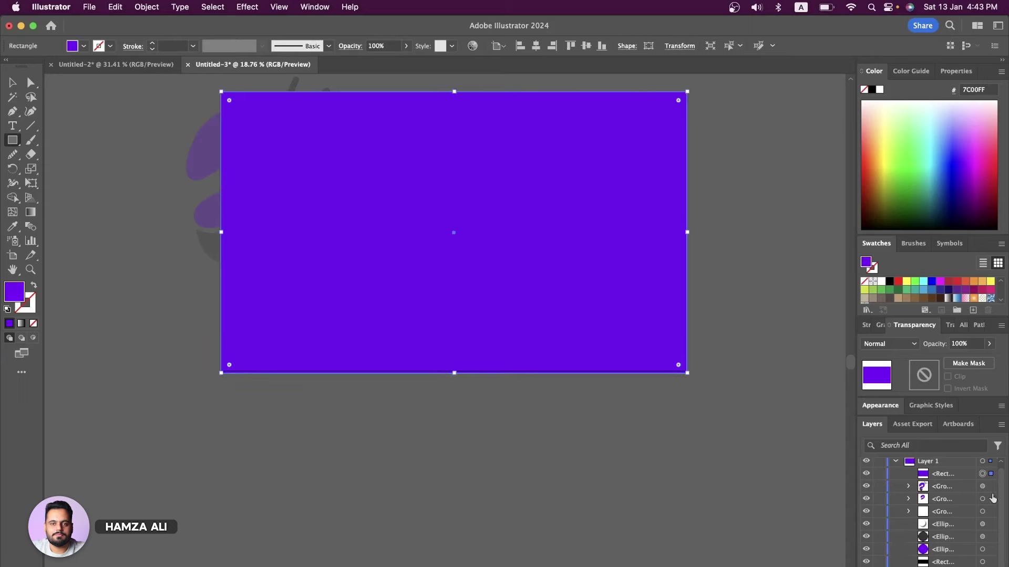
left_click(991, 487, "shift")
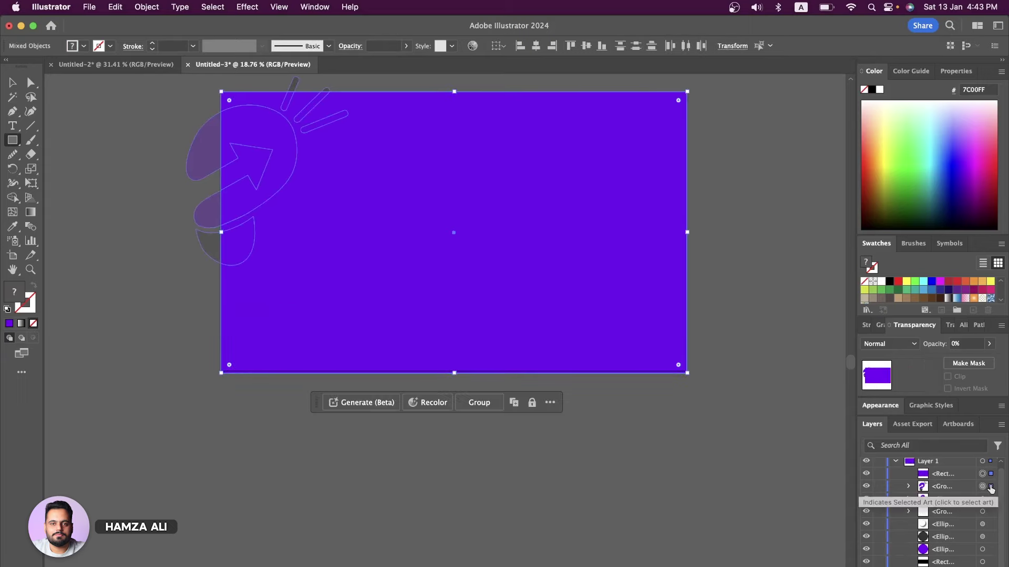
key("super+7")
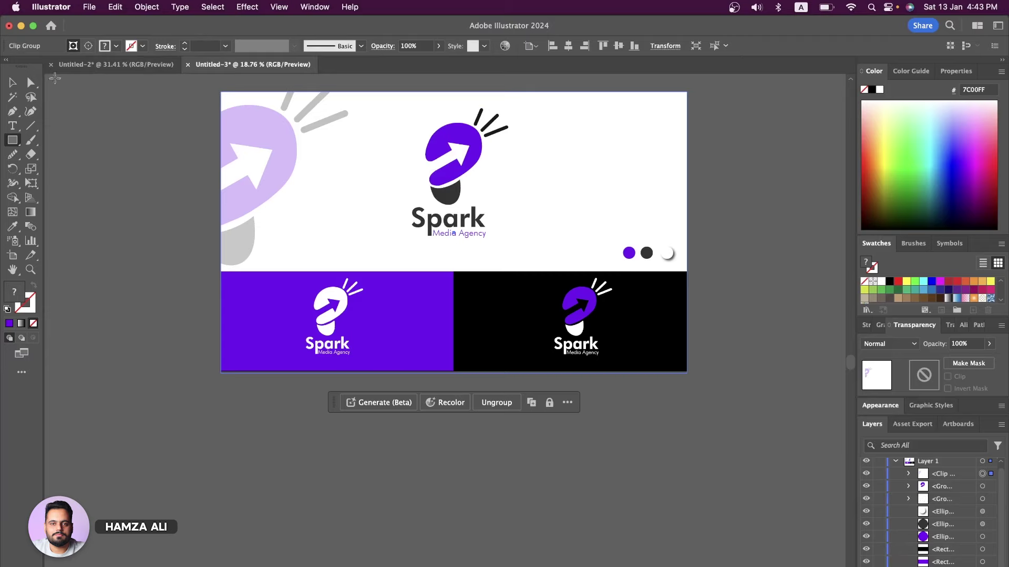
left_click(120, 217)
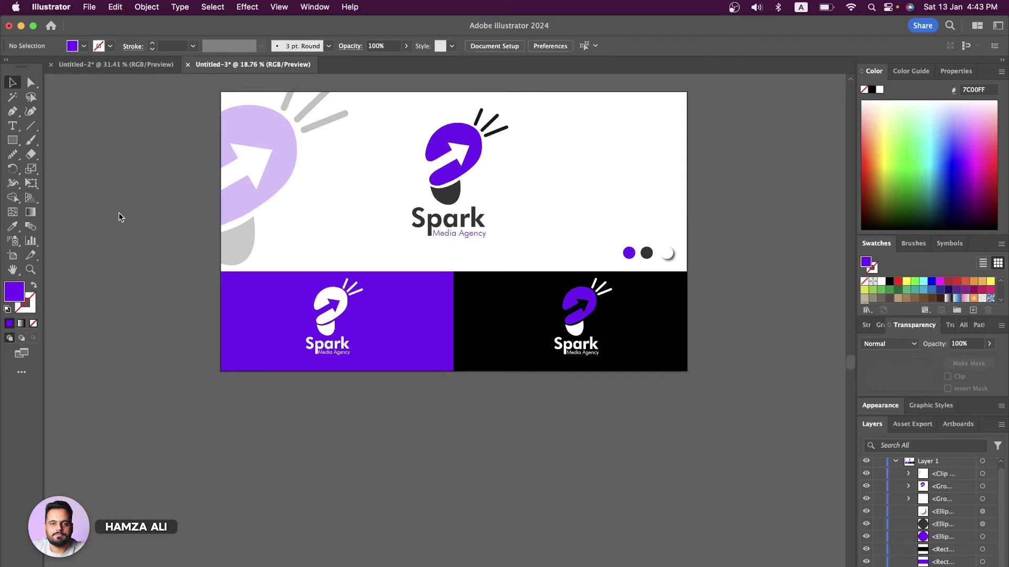